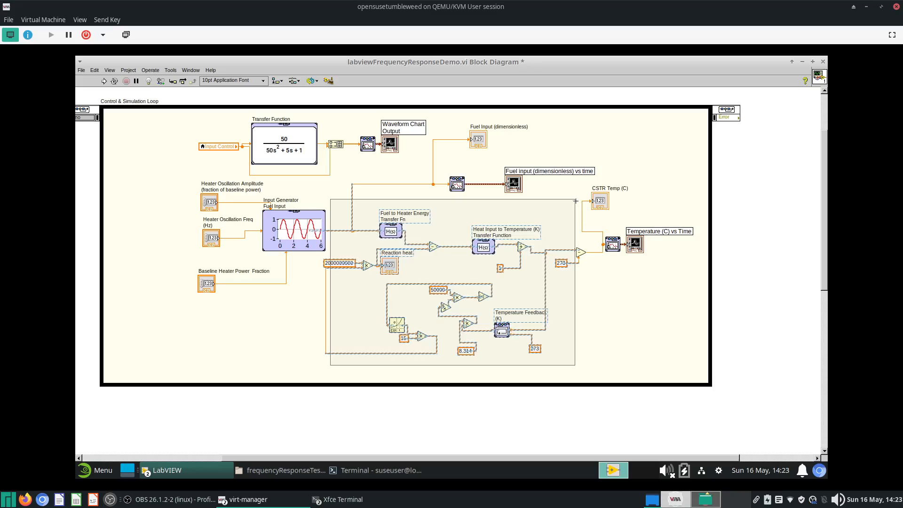
- Nudge the selected process blocks slightly, then move the heater input controls and Input Generator further left
{"action": "left_click_drag", "start_coordinate": [575, 199], "coordinate": [573, 207]}
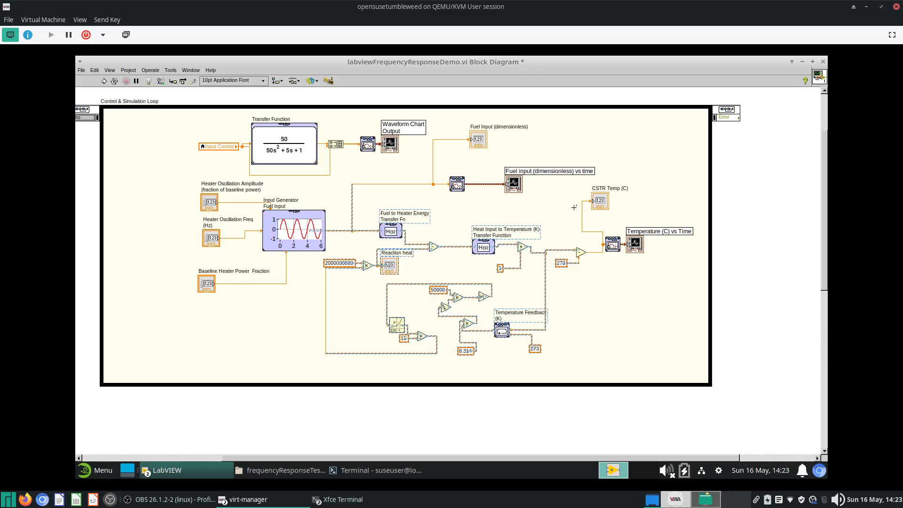
{"action": "left_click", "coordinate": [572, 207]}
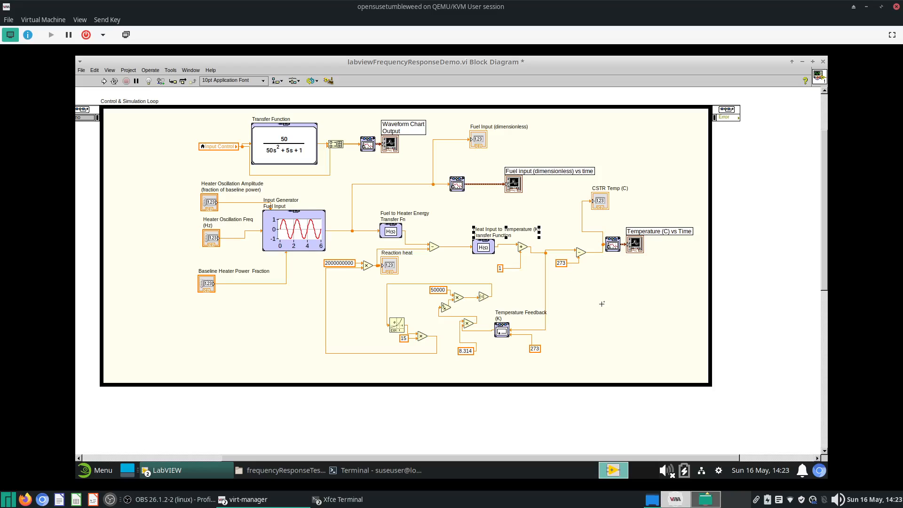
{"action": "left_click_drag", "start_coordinate": [155, 306], "coordinate": [300, 191]}
{"action": "left_click_drag", "start_coordinate": [267, 230], "coordinate": [189, 239]}
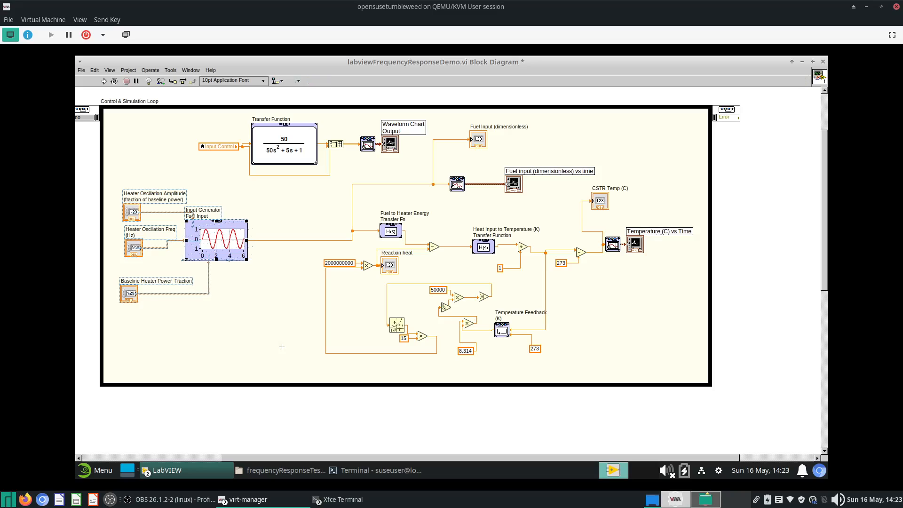
- Enlarge the Control & Simulation Loop to the right and downward to make room for the output section
{"action": "left_click_drag", "start_coordinate": [283, 365], "coordinate": [573, 212]}
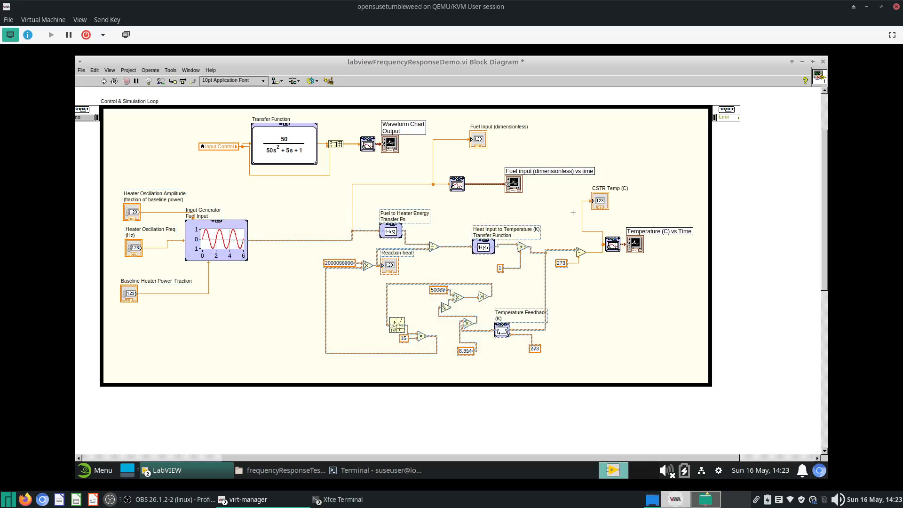
{"action": "left_click_drag", "start_coordinate": [311, 201], "coordinate": [585, 375]}
{"action": "left_click_drag", "start_coordinate": [611, 257], "coordinate": [668, 220]}
{"action": "left_click_drag", "start_coordinate": [625, 245], "coordinate": [796, 246]}
{"action": "key", "text": "ctrl+z"}
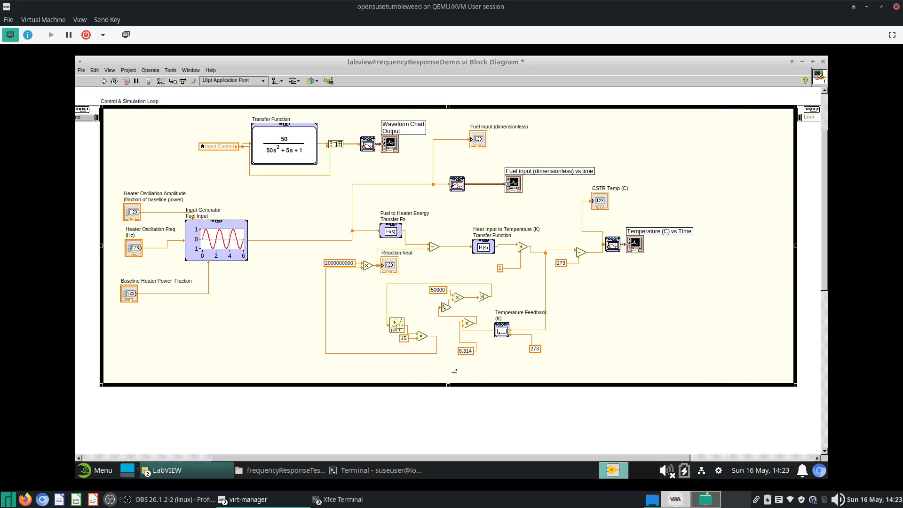
{"action": "left_click_drag", "start_coordinate": [448, 385], "coordinate": [447, 429]}
- Move the Temperature (C) vs Time chart to the right and place the CSTR Temp (C) indicator below its wire
{"action": "left_click_drag", "start_coordinate": [589, 285], "coordinate": [694, 182]}
{"action": "left_click_drag", "start_coordinate": [636, 247], "coordinate": [744, 257]}
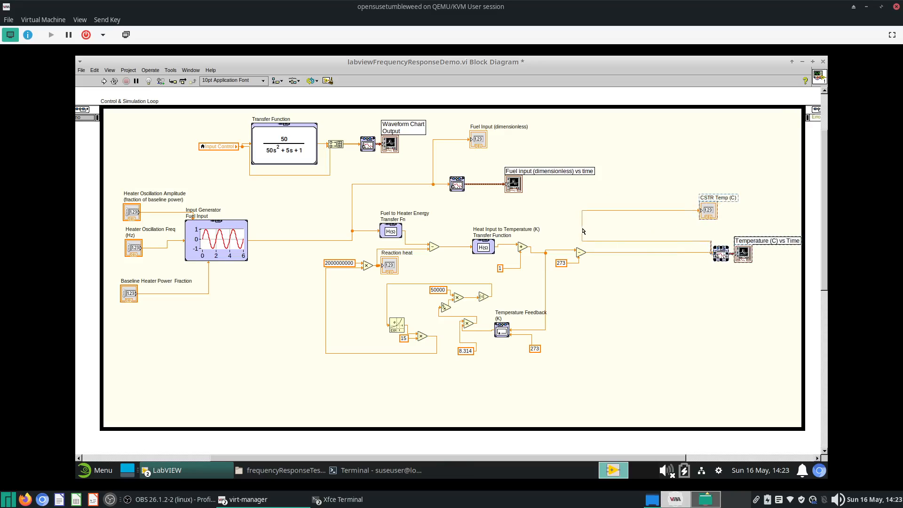
{"action": "left_click_drag", "start_coordinate": [582, 229], "coordinate": [668, 233]}
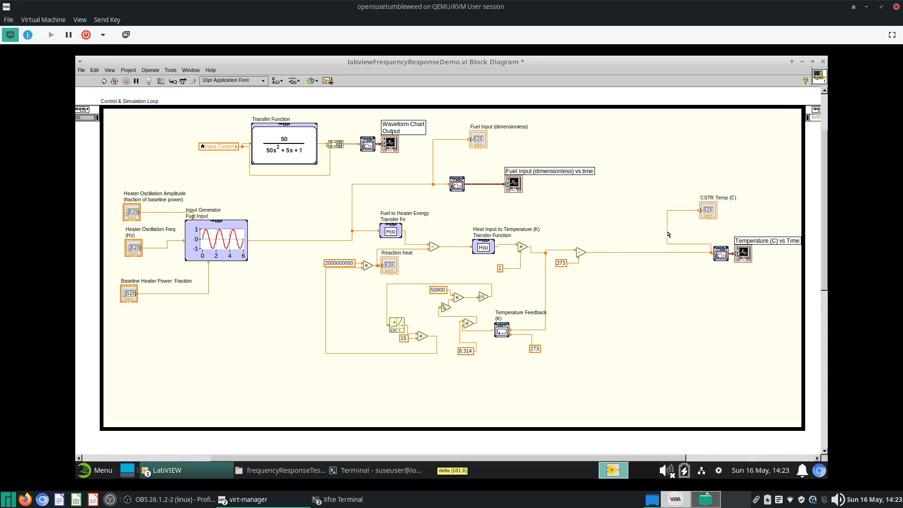
{"action": "left_click", "coordinate": [701, 211]}
{"action": "left_click", "coordinate": [665, 315]}
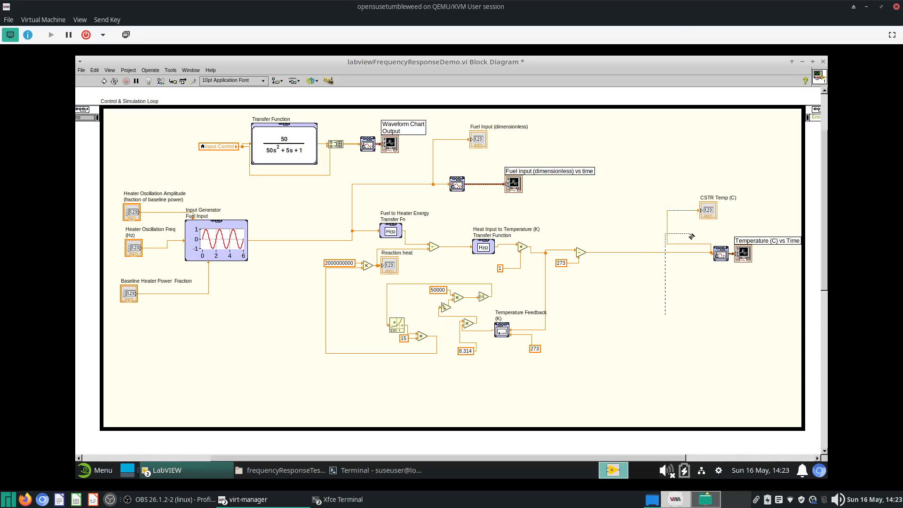
{"action": "left_click_drag", "start_coordinate": [709, 210], "coordinate": [686, 296]}
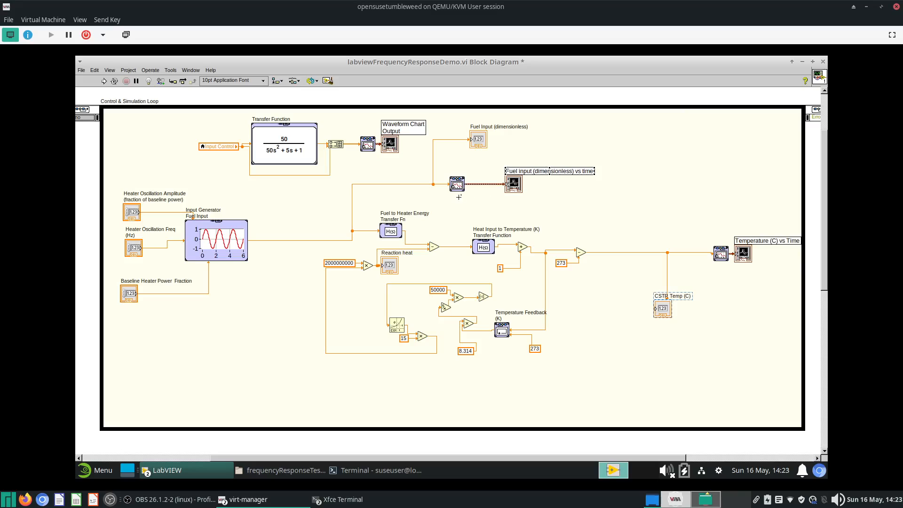
- Move the Fuel input vs time chart to the right edge and the Fuel Input (dimensionless) indicator down
{"action": "left_click_drag", "start_coordinate": [457, 185], "coordinate": [660, 187]}
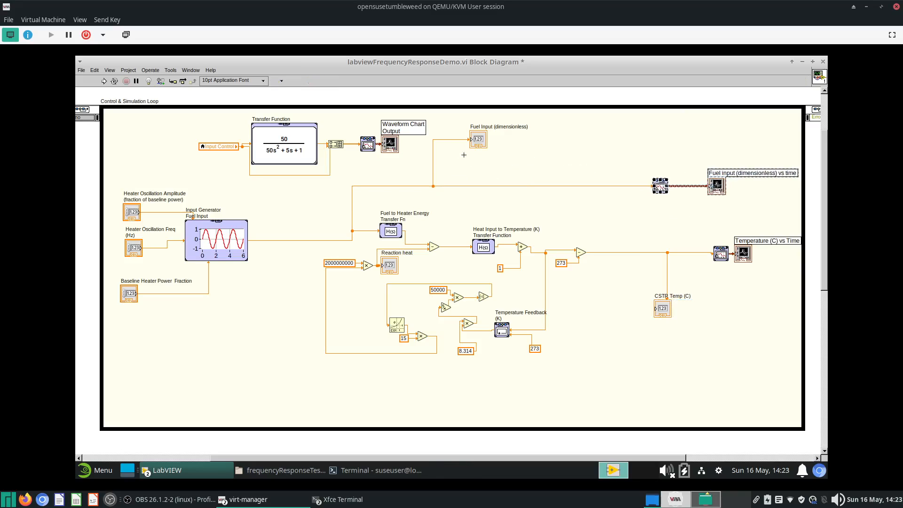
{"action": "left_click_drag", "start_coordinate": [478, 140], "coordinate": [554, 213]}
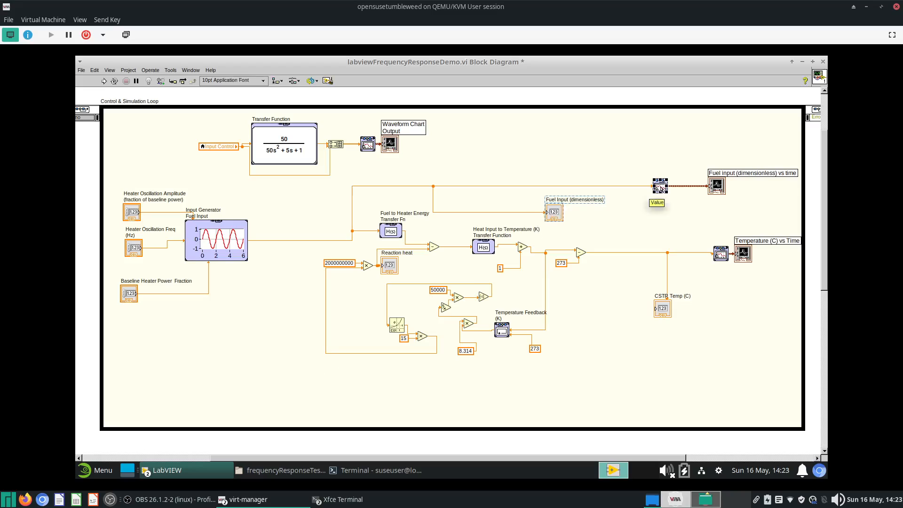
{"action": "left_click_drag", "start_coordinate": [624, 219], "coordinate": [747, 145]}
{"action": "left_click_drag", "start_coordinate": [717, 187], "coordinate": [782, 191]}
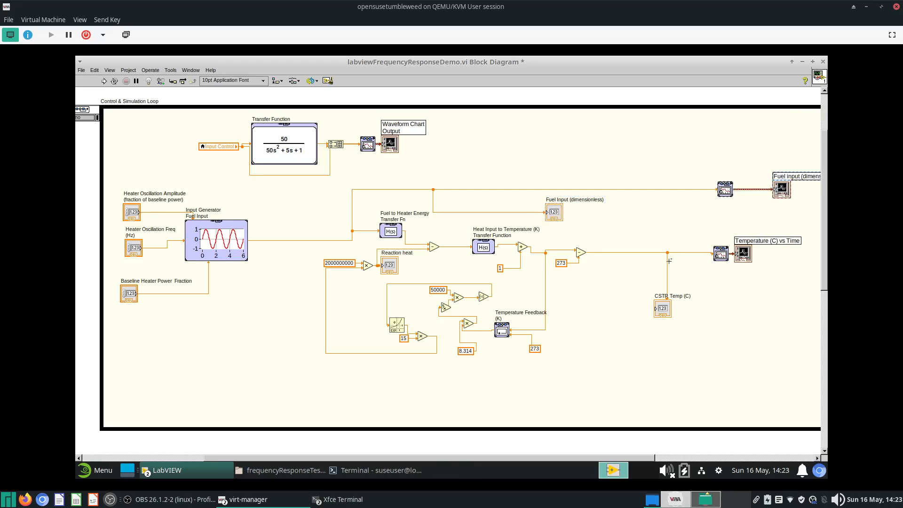
- Select the reactor process blocks and create a simulation subsystem from them, discarding unsaved changes to affected items
{"action": "left_click_drag", "start_coordinate": [712, 385], "coordinate": [292, 187]}
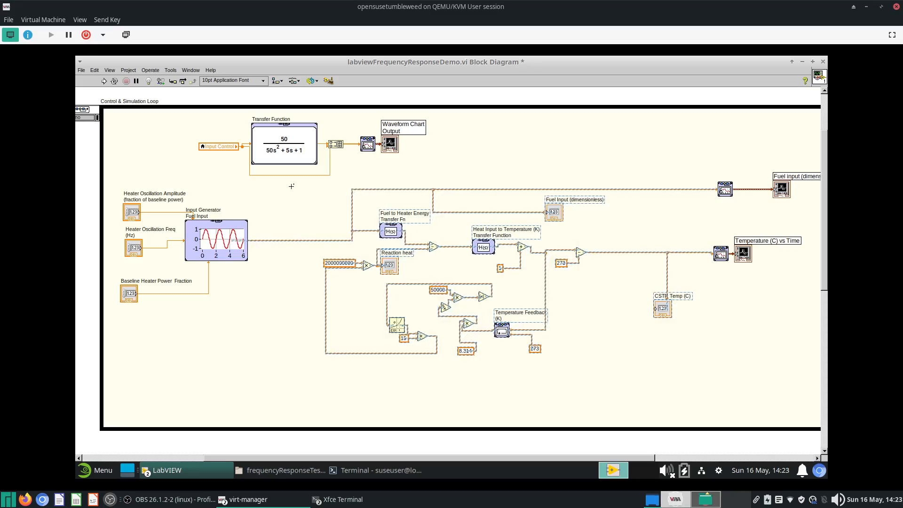
{"action": "left_click", "coordinate": [81, 70]}
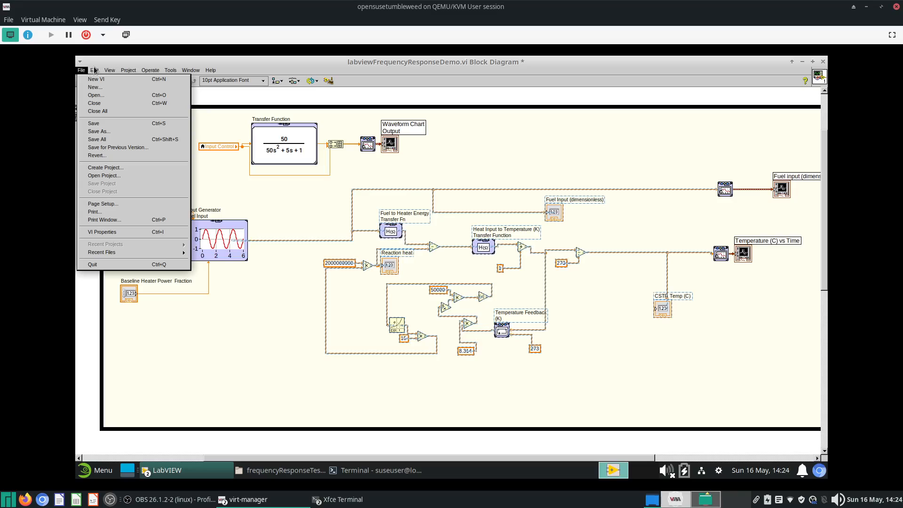
{"action": "left_click", "coordinate": [94, 70]}
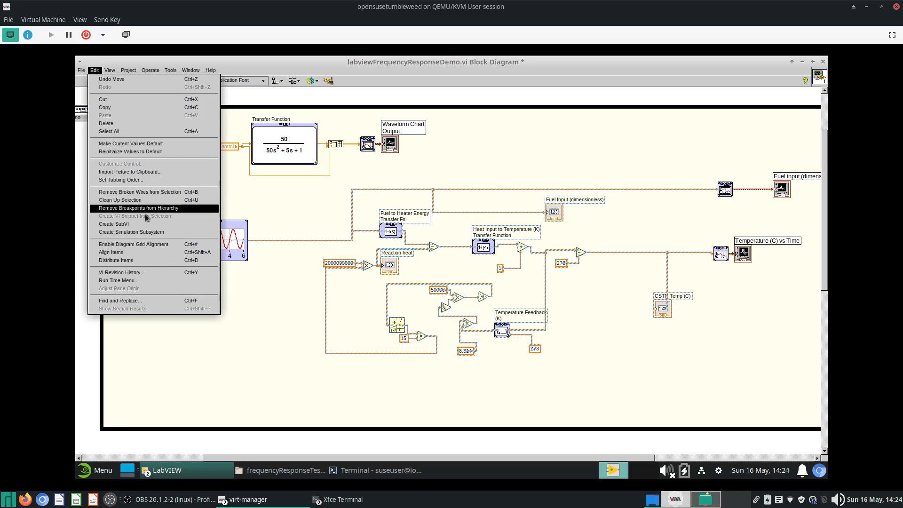
{"action": "left_click", "coordinate": [153, 232]}
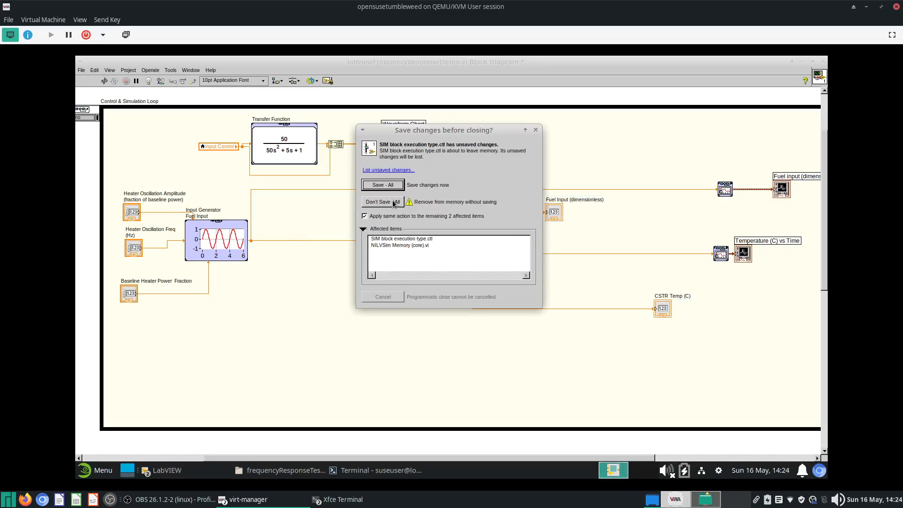
{"action": "left_click", "coordinate": [390, 199]}
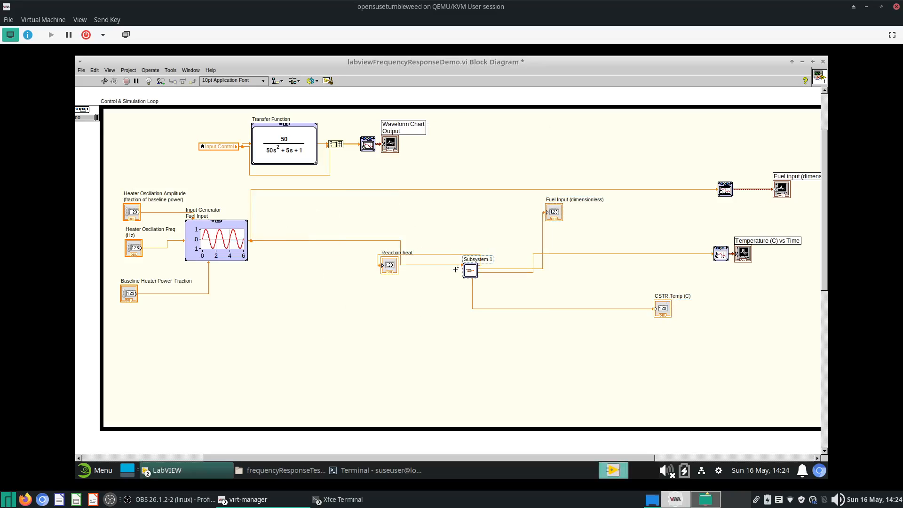
- Move the Reaction heat indicator aside, clean up the subsystem's input wire, and shift Subsystem 1 left
{"action": "left_click_drag", "start_coordinate": [382, 272], "coordinate": [554, 291]}
{"action": "right_click", "coordinate": [407, 254]}
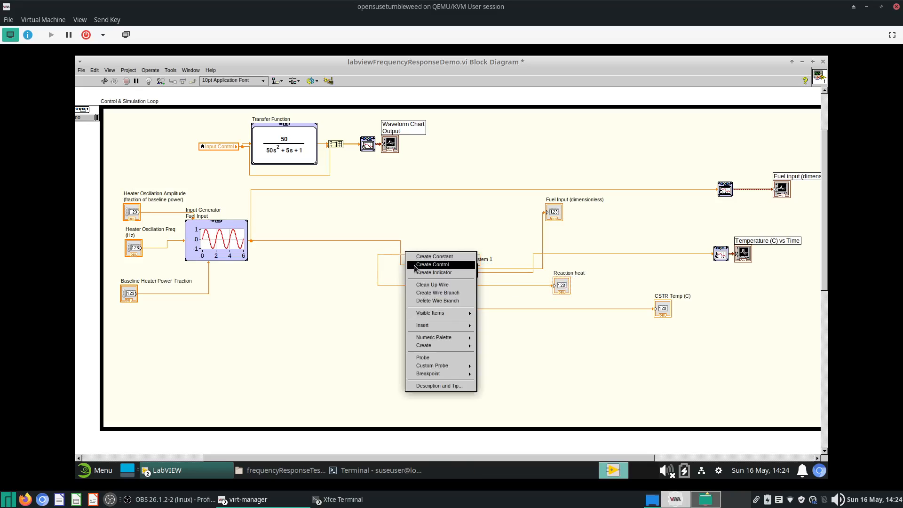
{"action": "left_click", "coordinate": [433, 293]}
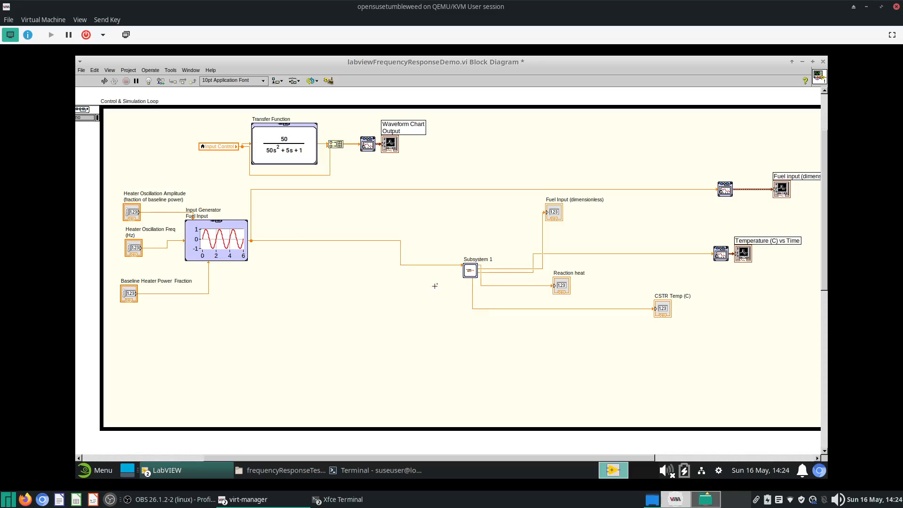
{"action": "left_click_drag", "start_coordinate": [466, 271], "coordinate": [394, 267]}
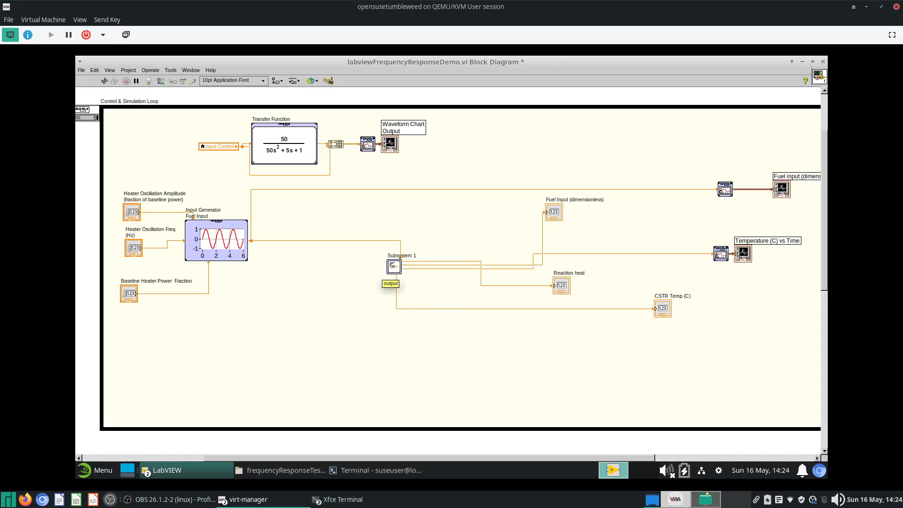
- Open Subsystem 1's configuration and inspect the Reaction heat parameter before closing it
{"action": "double_click", "coordinate": [393, 267]}
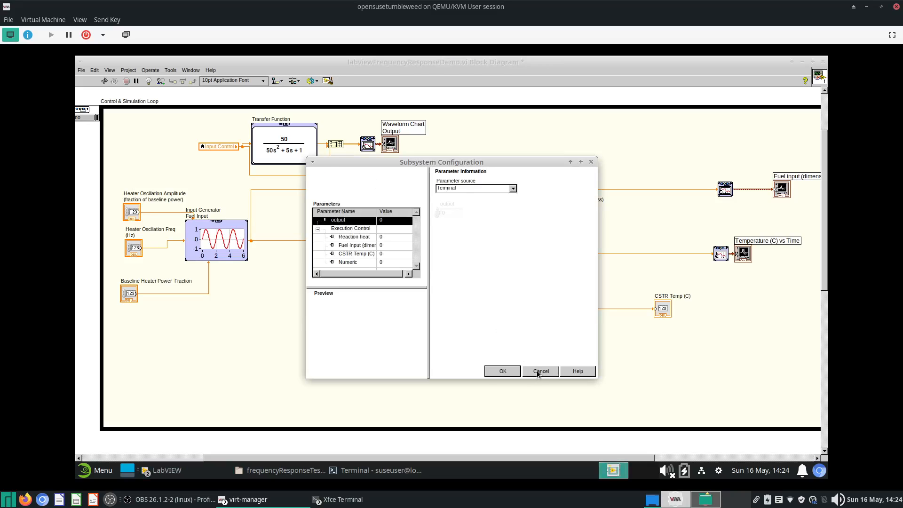
{"action": "left_click", "coordinate": [366, 241]}
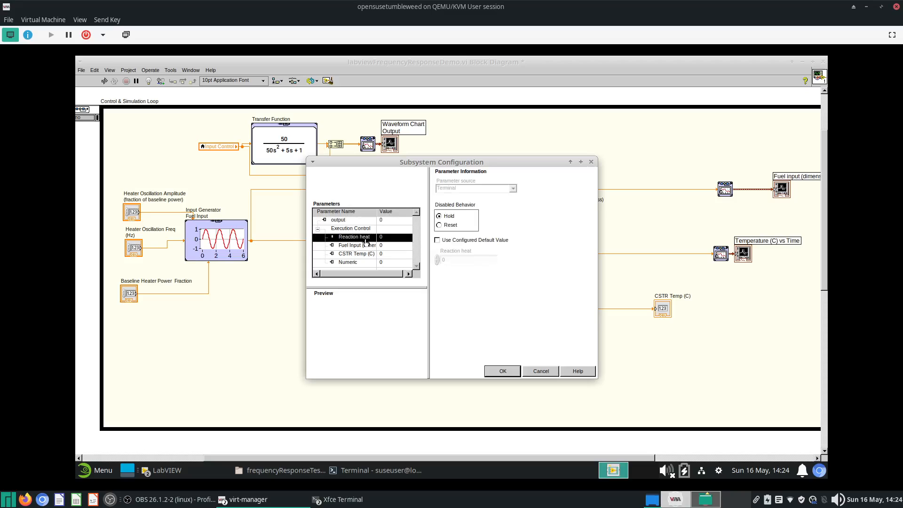
{"action": "left_click", "coordinate": [591, 163]}
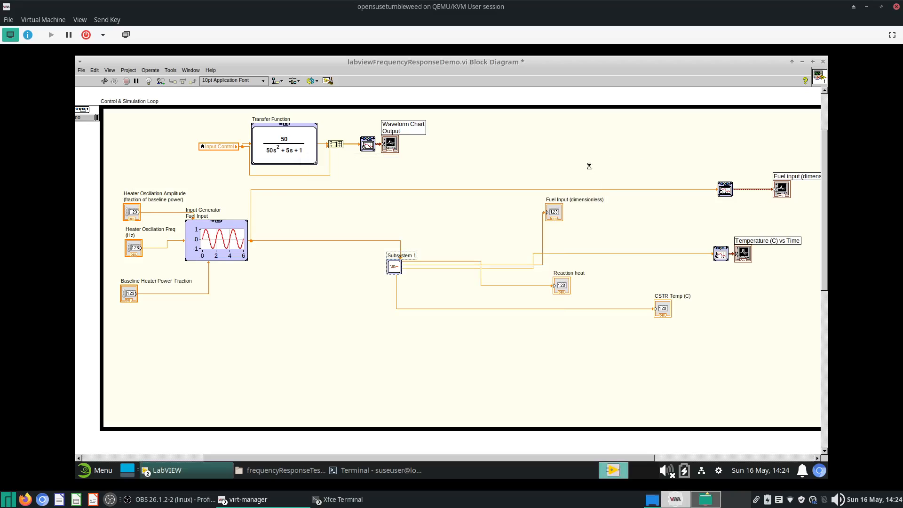
- Reposition the Reaction heat and Fuel Input (dimensionless) indicators beside Subsystem 1
{"action": "left_click_drag", "start_coordinate": [563, 290], "coordinate": [499, 229]}
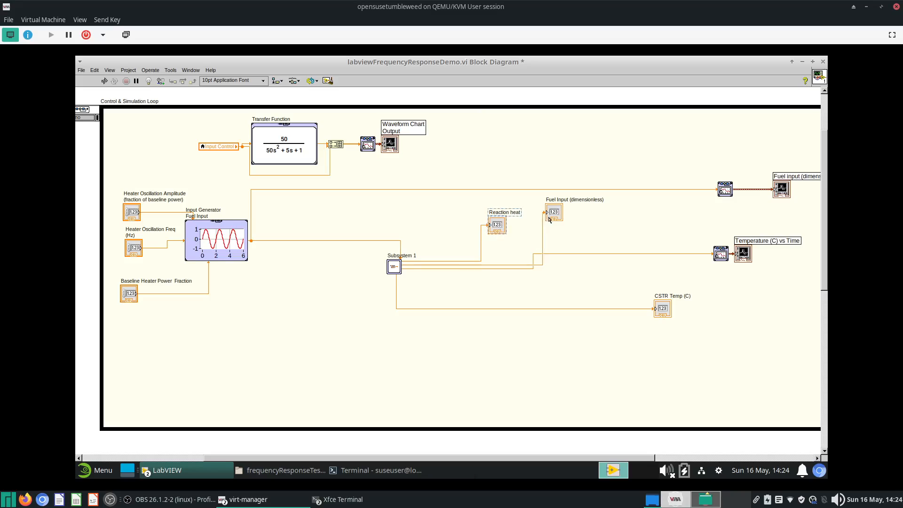
{"action": "left_click_drag", "start_coordinate": [553, 214], "coordinate": [582, 269]}
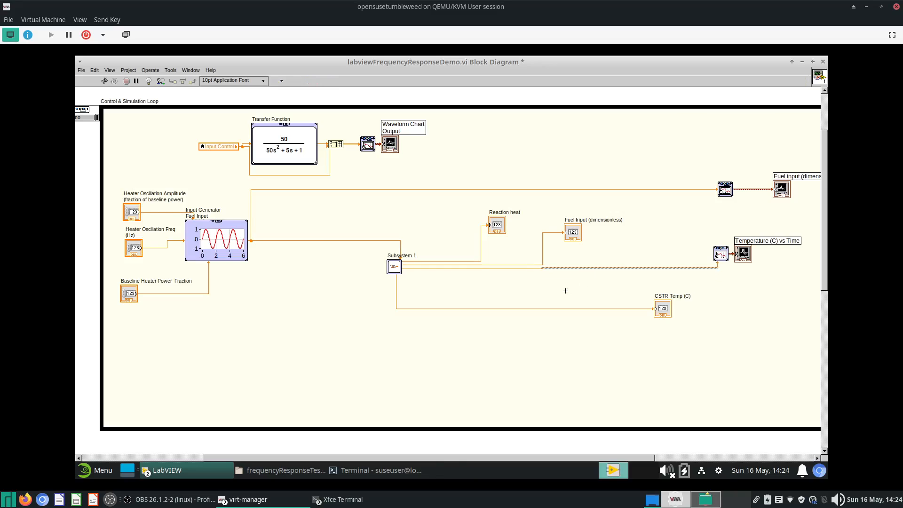
- Open Subsystem 1's front panel, maximize it to review its controls, and return to the main diagram
{"action": "right_click", "coordinate": [398, 271]}
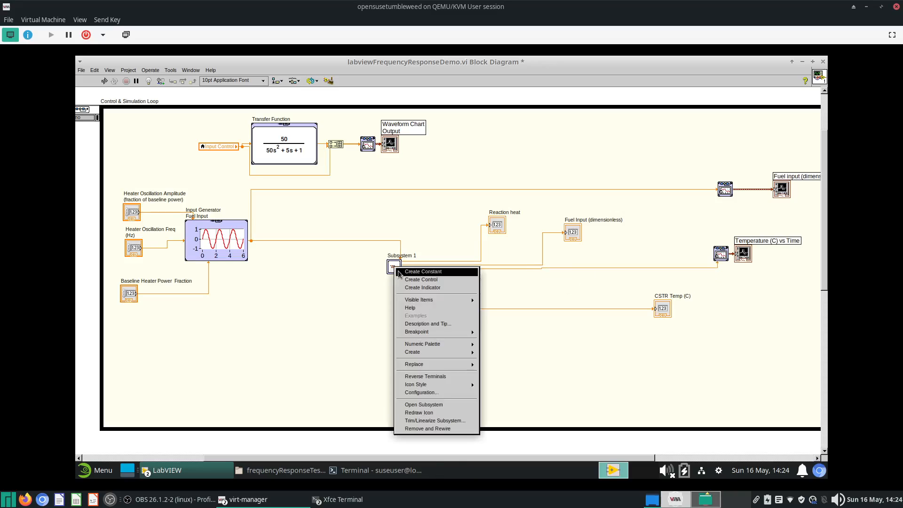
{"action": "left_click", "coordinate": [456, 406]}
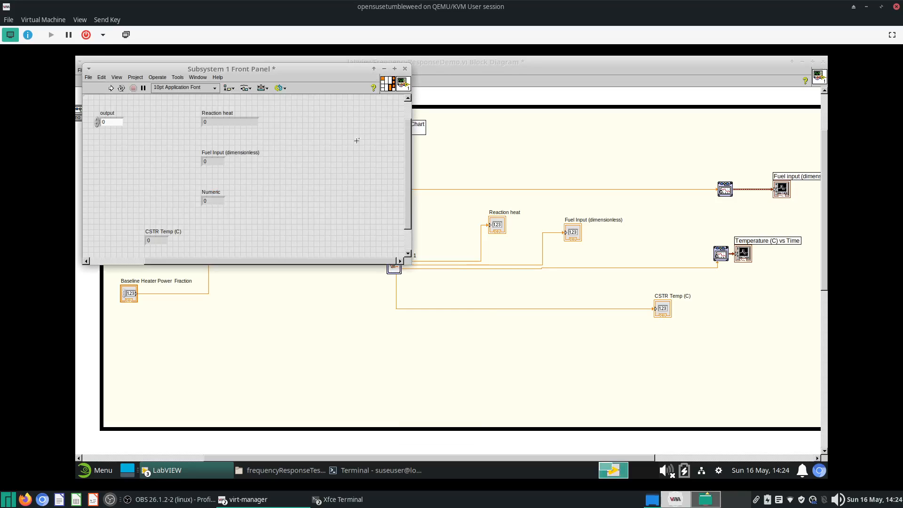
{"action": "left_click", "coordinate": [395, 69]}
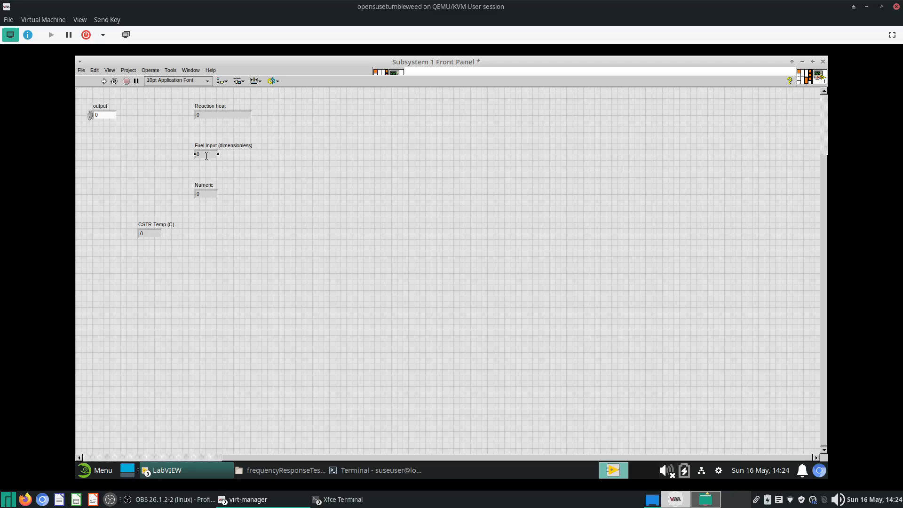
{"action": "left_click", "coordinate": [802, 63]}
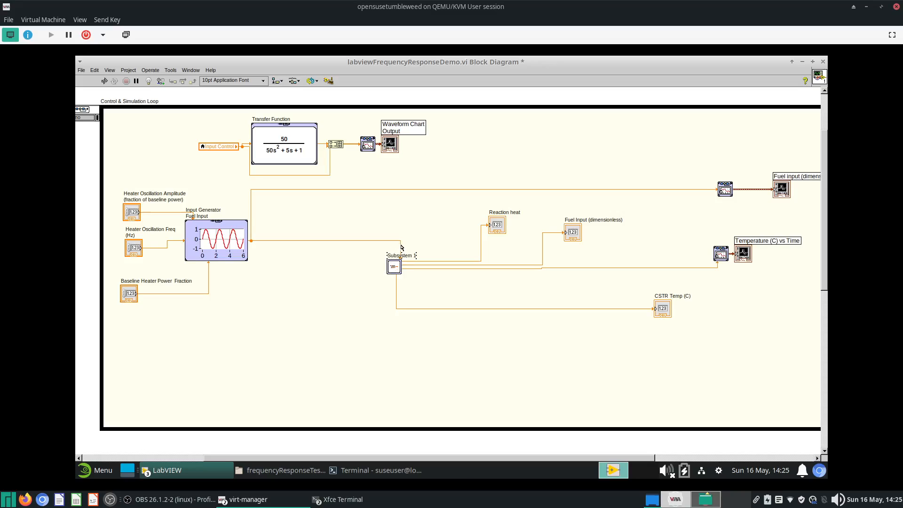
- Open Subsystem 1's configuration dialog again and cancel it
{"action": "left_click", "coordinate": [388, 266]}
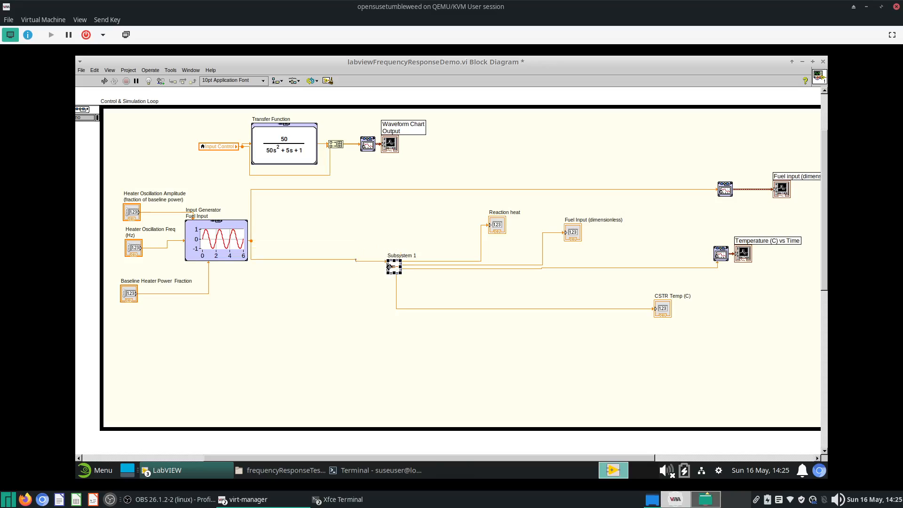
{"action": "left_click", "coordinate": [228, 243]}
{"action": "double_click", "coordinate": [394, 267]}
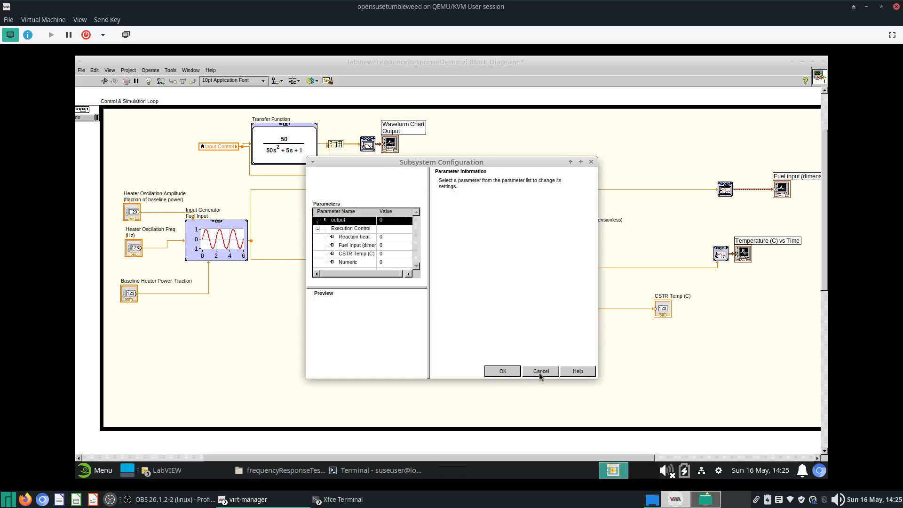
{"action": "left_click", "coordinate": [540, 374]}
- Open Subsystem 1's block diagram and rename its output control to Fuel Input
{"action": "right_click", "coordinate": [395, 278]}
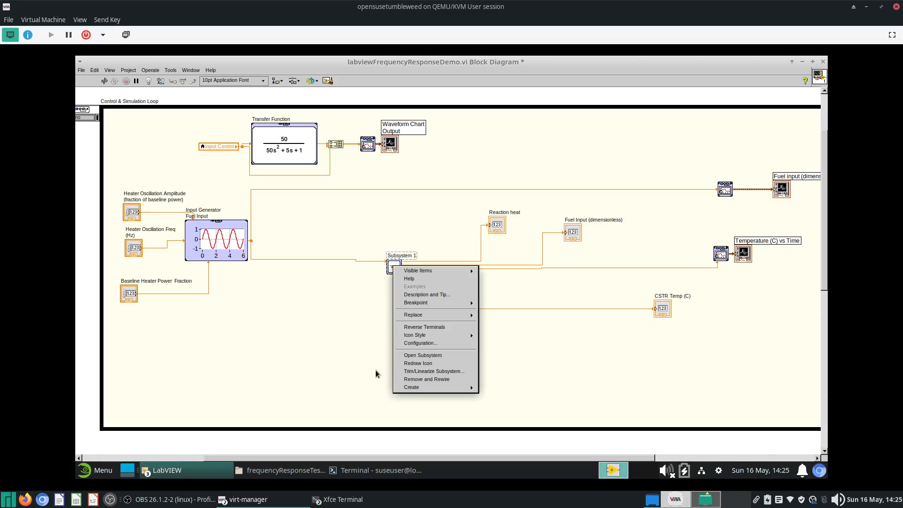
{"action": "left_click", "coordinate": [411, 351]}
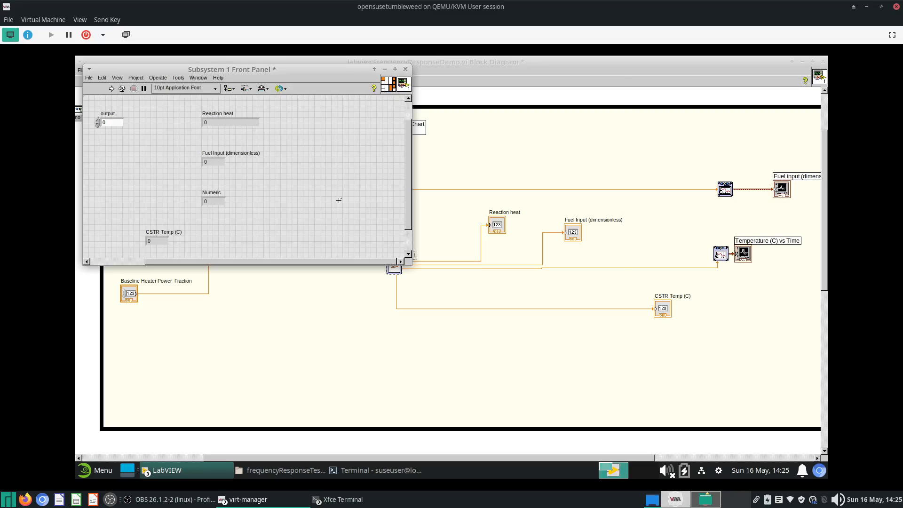
{"action": "key", "text": "ctrl+e"}
{"action": "double_click", "coordinate": [109, 154]}
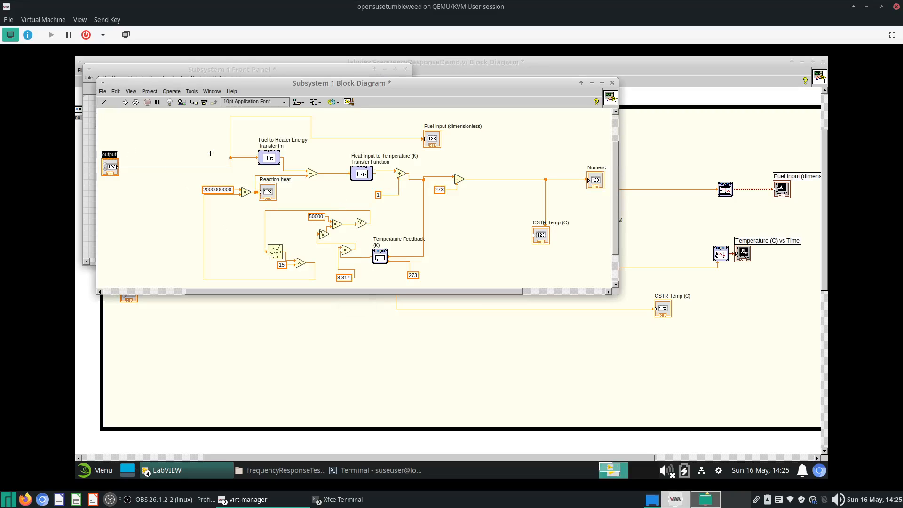
{"action": "type", "text": "Fuel In"}
{"action": "left_click", "coordinate": [576, 182]}
- Delete the Numeric indicator and its wire from the subsystem's block diagram
{"action": "key", "text": "ctrl+e"}
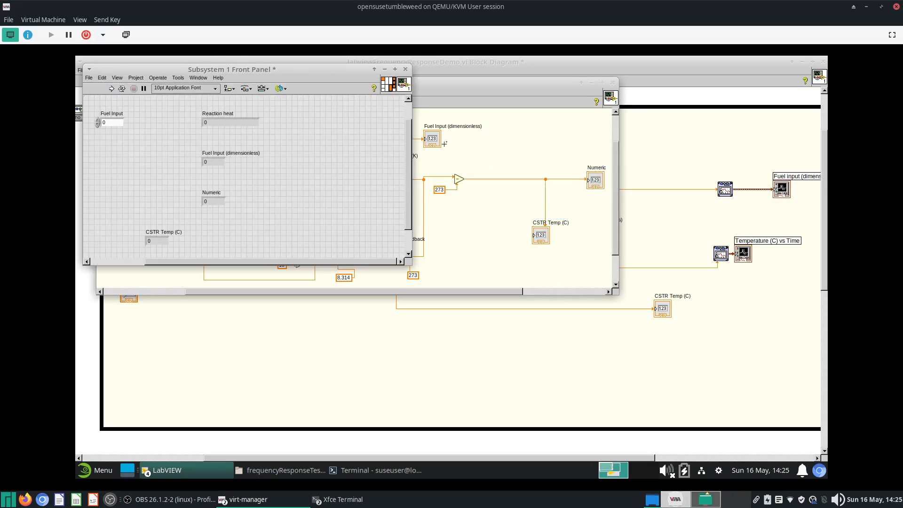
{"action": "left_click_drag", "start_coordinate": [558, 196], "coordinate": [516, 154]}
{"action": "key", "text": "Delete"}
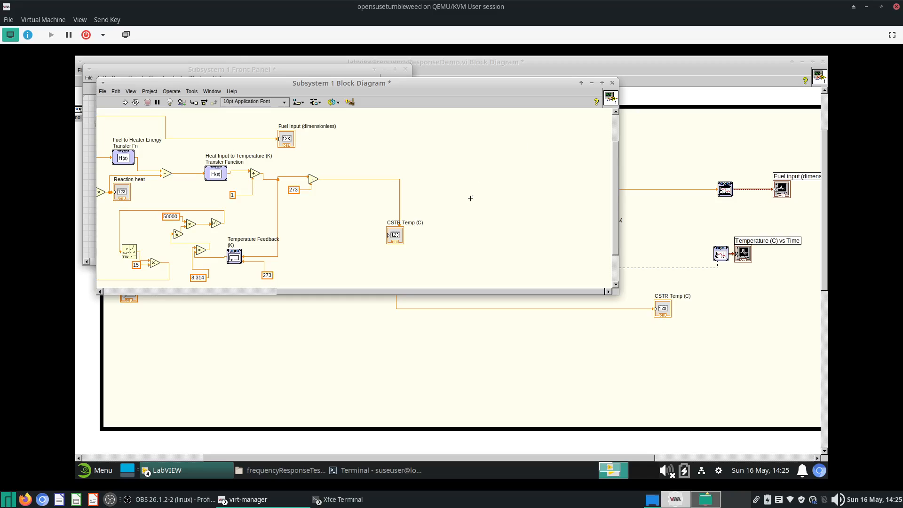
- Delete the Fuel Input (dimensionless) indicator from the subsystem diagram and clean up its broken wire
{"action": "scroll", "coordinate": [342, 163], "scroll_direction": "up", "scroll_amount": 3}
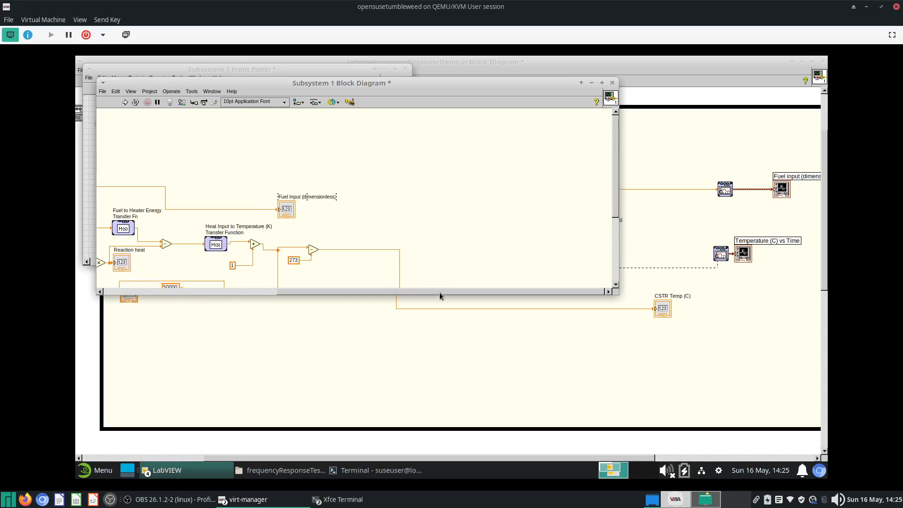
{"action": "left_click_drag", "start_coordinate": [439, 296], "coordinate": [319, 282]}
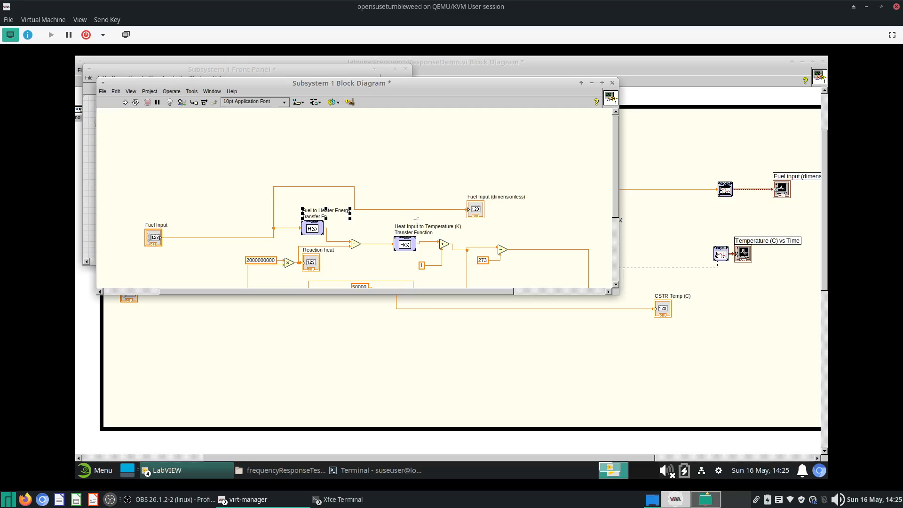
{"action": "left_click_drag", "start_coordinate": [433, 223], "coordinate": [523, 171]}
{"action": "key", "text": "Delete"}
{"action": "right_click", "coordinate": [318, 190]}
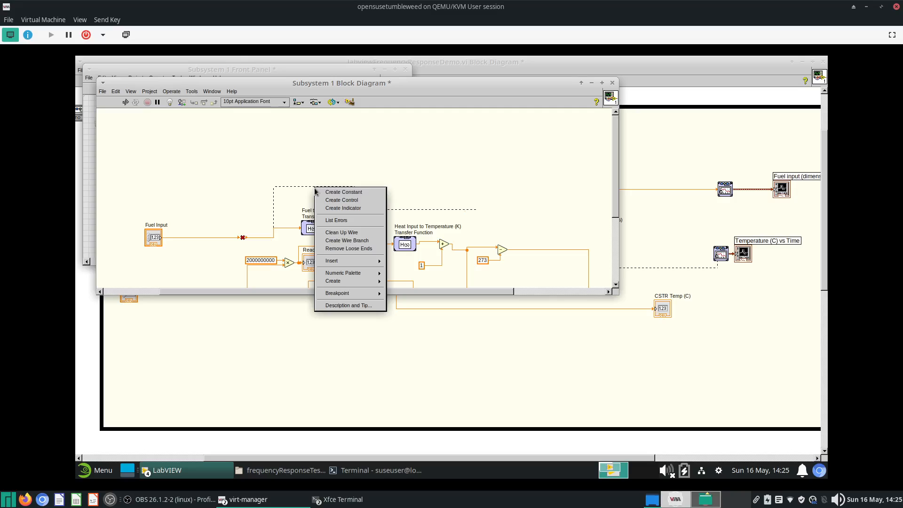
{"action": "left_click", "coordinate": [342, 234]}
- Move the CSTR Temp (C) indicator up beside the temperature summation in the subsystem diagram
{"action": "scroll", "coordinate": [404, 206], "scroll_direction": "down", "scroll_amount": 6}
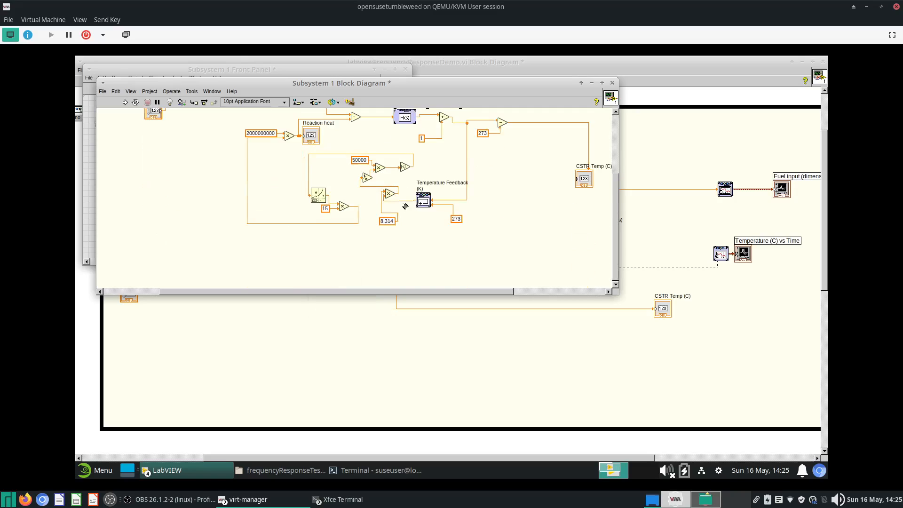
{"action": "scroll", "coordinate": [487, 265], "scroll_direction": "up", "scroll_amount": 3}
{"action": "scroll", "coordinate": [484, 295], "scroll_direction": "right", "scroll_amount": 5}
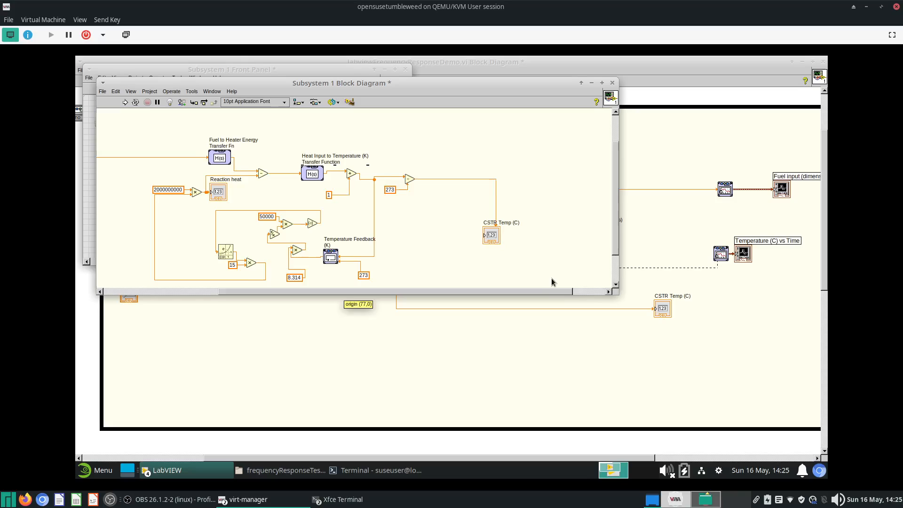
{"action": "left_click_drag", "start_coordinate": [486, 241], "coordinate": [549, 182]}
{"action": "left_click", "coordinate": [646, 341]}
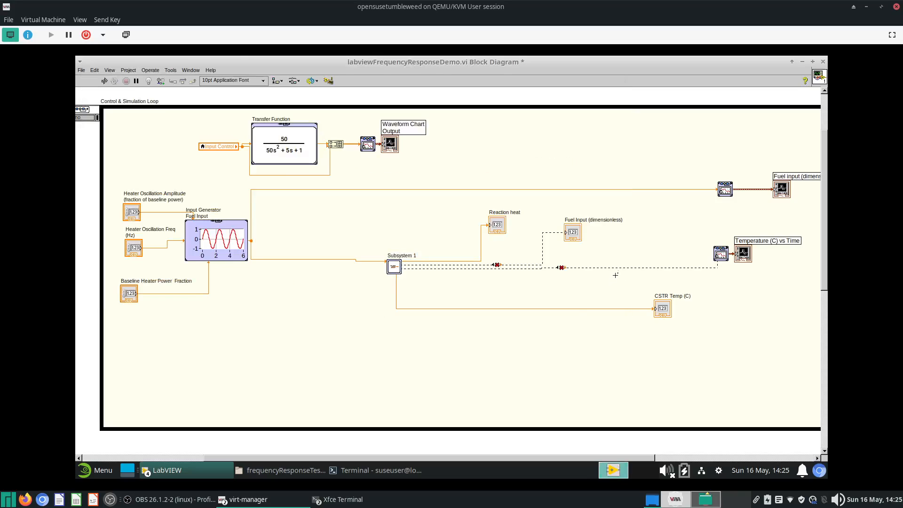
- Delete the Fuel Input (dimensionless) indicator from the main diagram and remove the loose wire ends
{"action": "left_click", "coordinate": [594, 219]}
{"action": "key", "text": "Delete"}
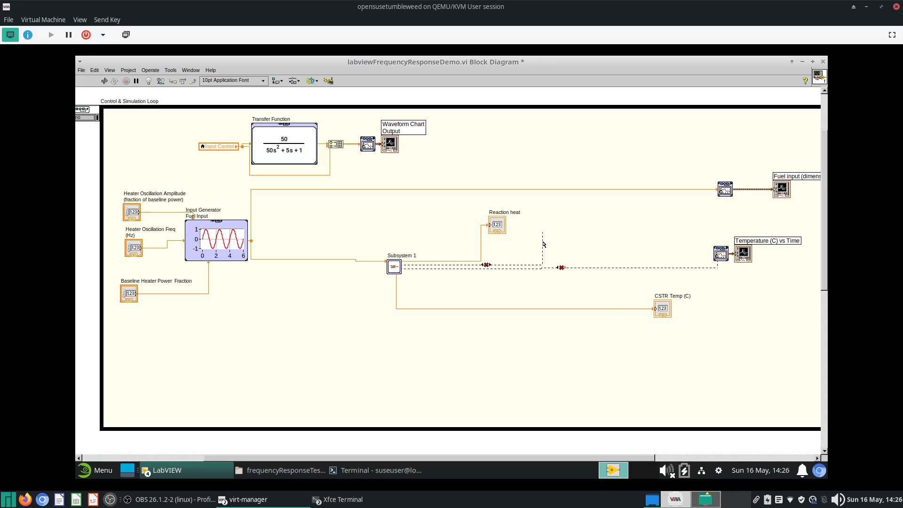
{"action": "right_click", "coordinate": [543, 244]}
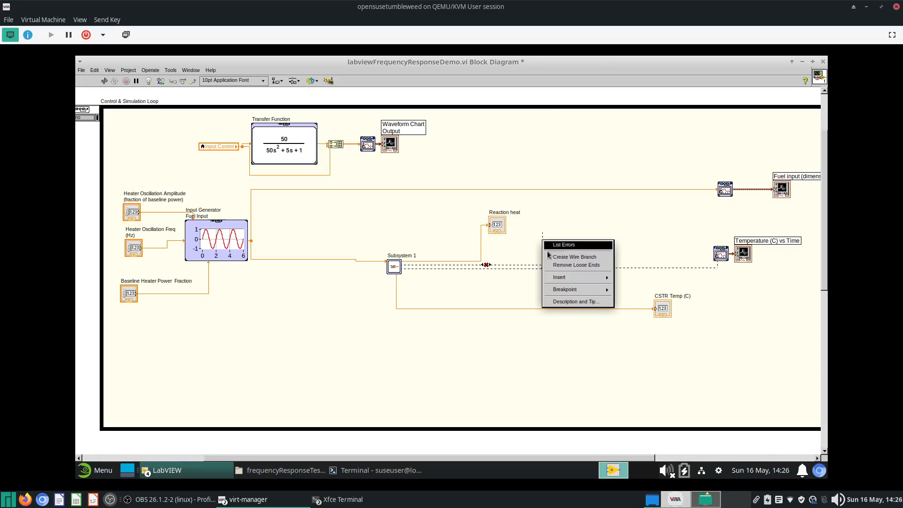
{"action": "left_click", "coordinate": [570, 267]}
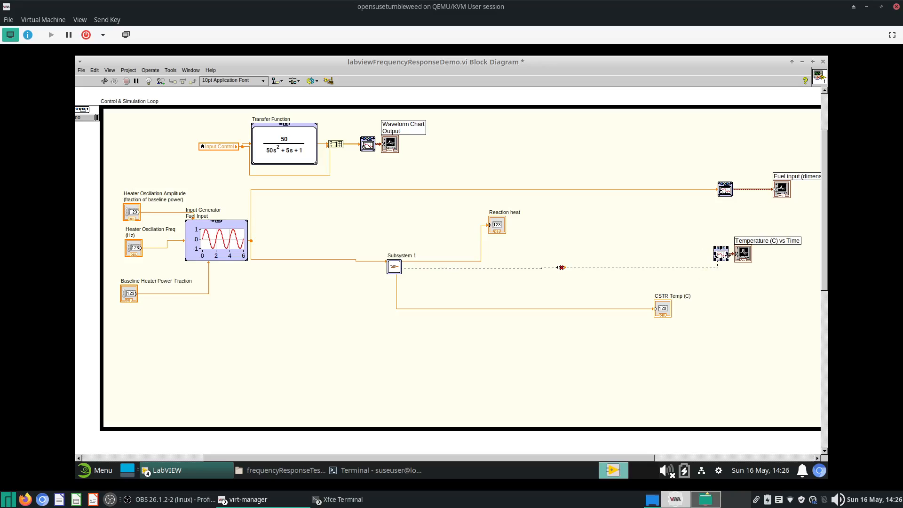
- Rewire the subsystem's temperature output to the temperature chart and CSTR Temp (C) indicator, then clean up the wire
{"action": "left_click", "coordinate": [726, 256]}
{"action": "left_click", "coordinate": [542, 269]}
{"action": "left_click", "coordinate": [541, 309]}
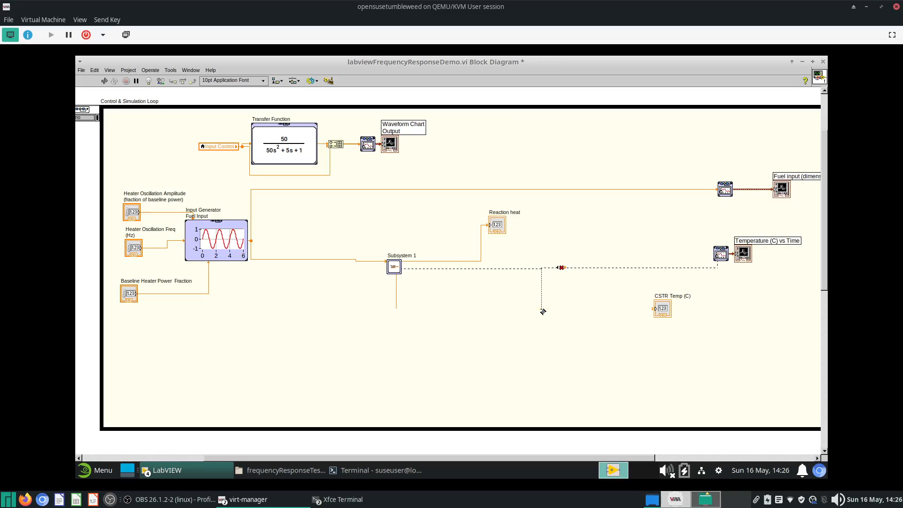
{"action": "right_click", "coordinate": [510, 271]}
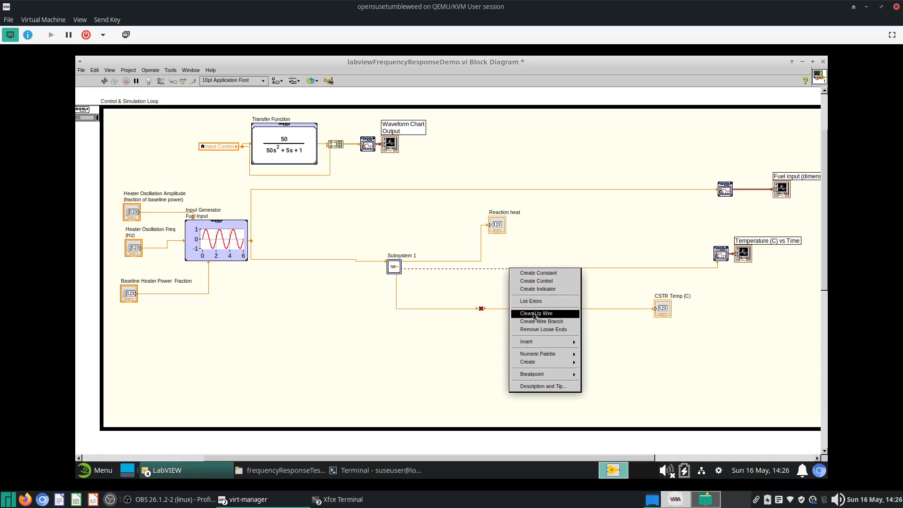
{"action": "left_click", "coordinate": [535, 314]}
- Move the Reaction heat indicator lower, closer to the subsystem's output
{"action": "left_click", "coordinate": [467, 261]}
{"action": "left_click", "coordinate": [539, 202]}
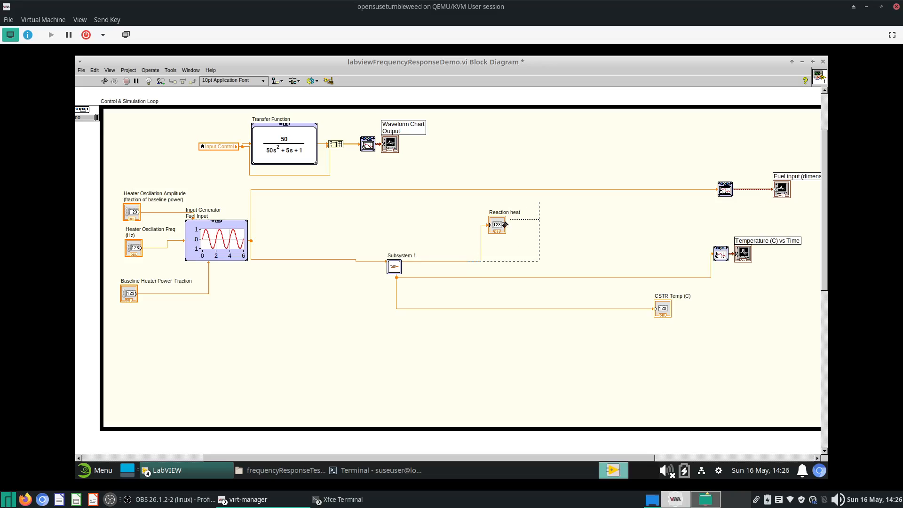
{"action": "left_click_drag", "start_coordinate": [504, 226], "coordinate": [545, 246]}
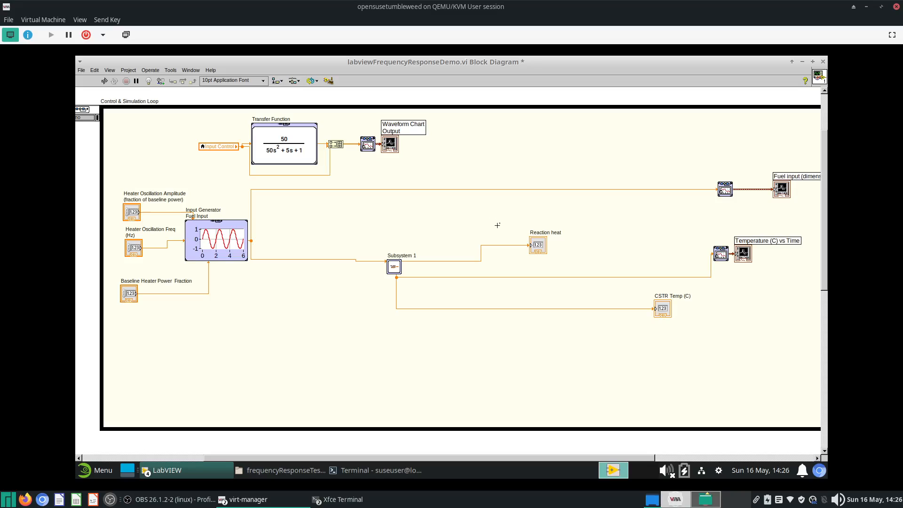
- Try to save the main VI, cancelling the prompt to save the new unsaved files
{"action": "key", "text": "ctrl+e"}
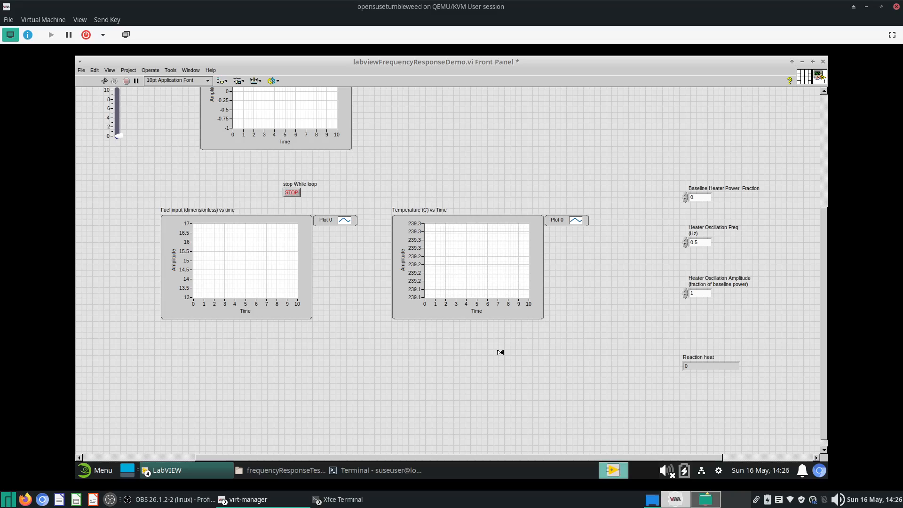
{"action": "key", "text": "ctrl+s"}
{"action": "left_click", "coordinate": [215, 470]}
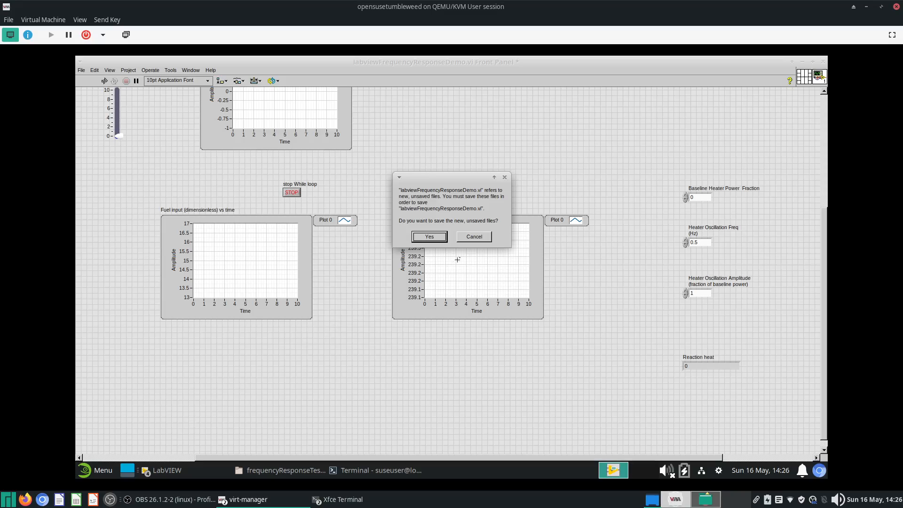
{"action": "left_click", "coordinate": [470, 239]}
- Save the subsystem's VI as CSTR1.vi and close its front panel
{"action": "left_click", "coordinate": [177, 469]}
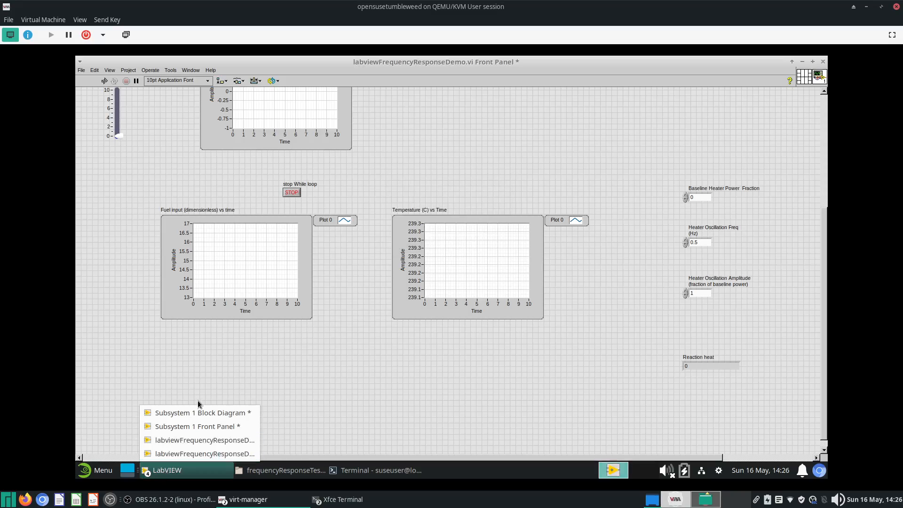
{"action": "left_click", "coordinate": [200, 427]}
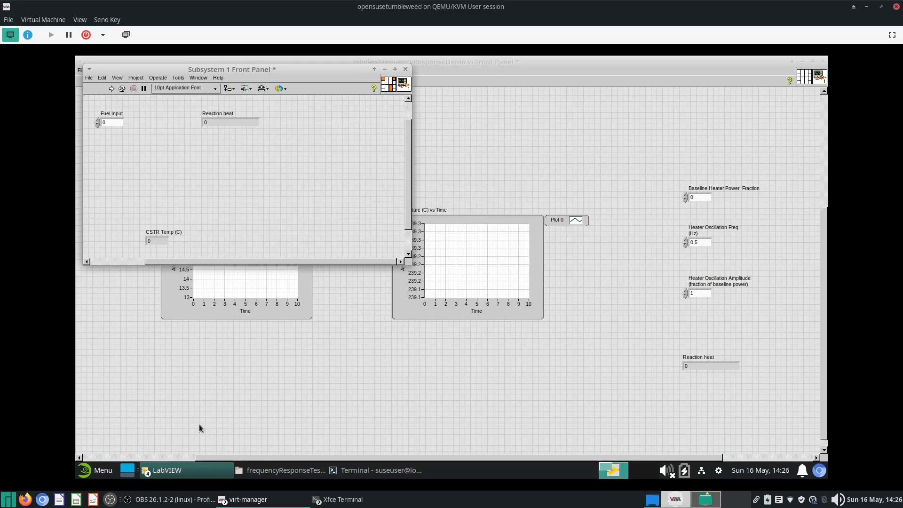
{"action": "left_click", "coordinate": [94, 77]}
{"action": "left_click", "coordinate": [111, 142]}
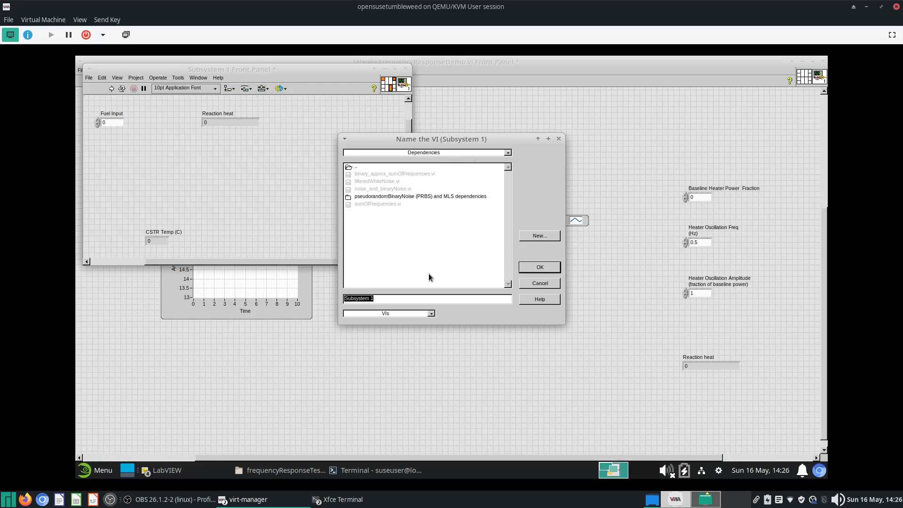
{"action": "type", "text": "CSTR1"}
{"action": "key", "text": "Return"}
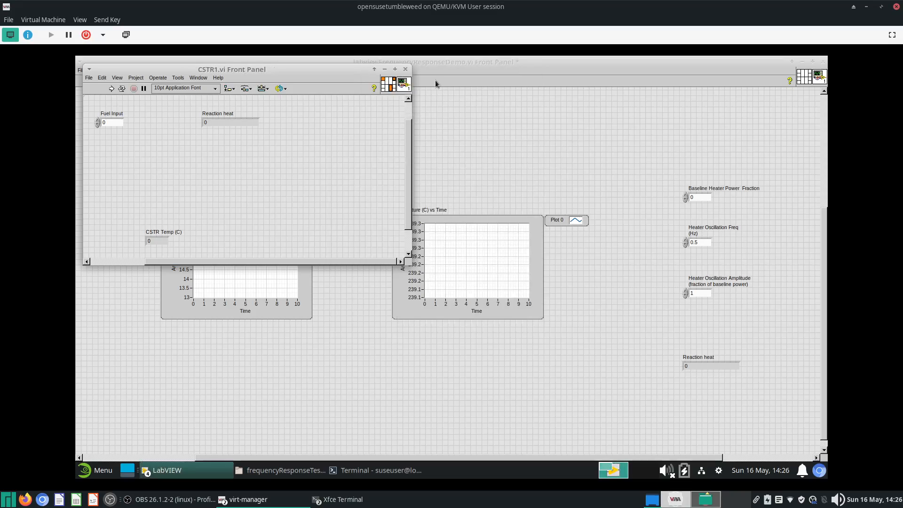
{"action": "left_click", "coordinate": [406, 69]}
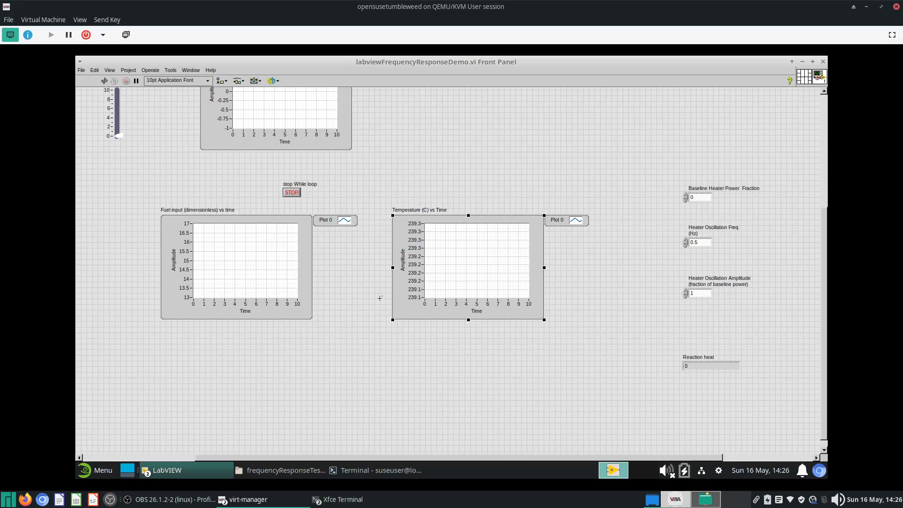
- Relabel the subsystem node on the main diagram as CSTR 1 and enlarge it to show its contents
{"action": "left_click", "coordinate": [207, 470]}
{"action": "left_click", "coordinate": [203, 446]}
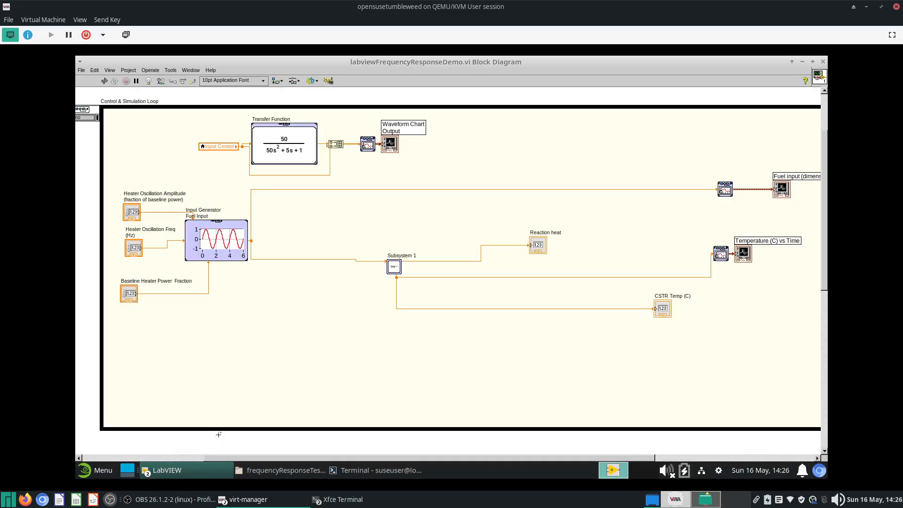
{"action": "double_click", "coordinate": [399, 256]}
{"action": "type", "text": "CSTR"}
{"action": "left_click", "coordinate": [400, 272]}
{"action": "left_click_drag", "start_coordinate": [401, 273], "coordinate": [458, 299]}
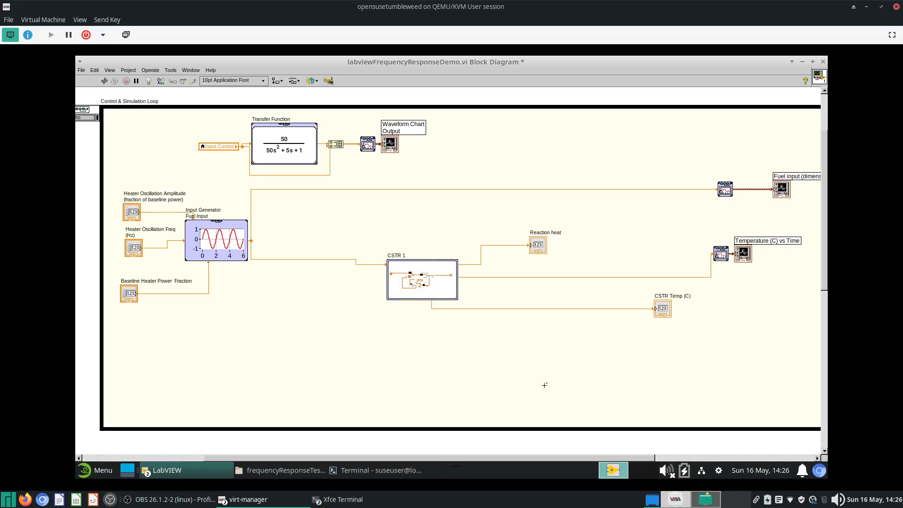
- Widen the CSTR 1 node leftwards and move the Reaction heat indicator up to the right
{"action": "left_click", "coordinate": [395, 292]}
{"action": "left_click_drag", "start_coordinate": [390, 297], "coordinate": [351, 315]}
{"action": "left_click_drag", "start_coordinate": [518, 263], "coordinate": [633, 238]}
{"action": "left_click", "coordinate": [504, 315]}
{"action": "left_click_drag", "start_coordinate": [607, 309], "coordinate": [607, 304]}
{"action": "left_click", "coordinate": [560, 323]}
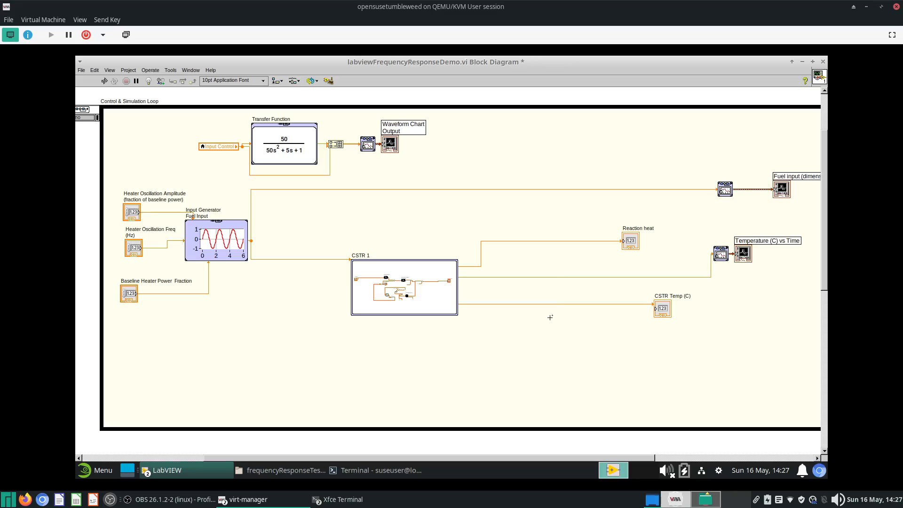
- Open the error list for the broken VI and review each block diagram error
{"action": "left_click", "coordinate": [104, 81]}
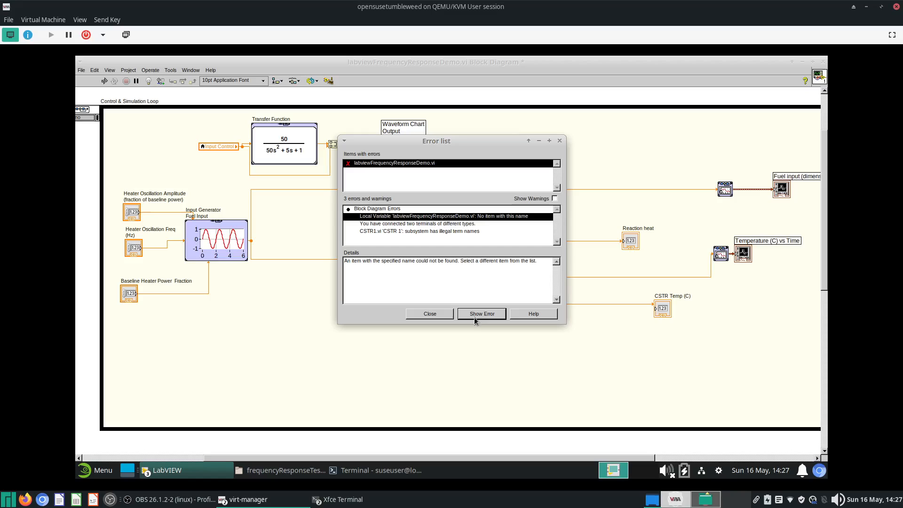
{"action": "left_click", "coordinate": [442, 224]}
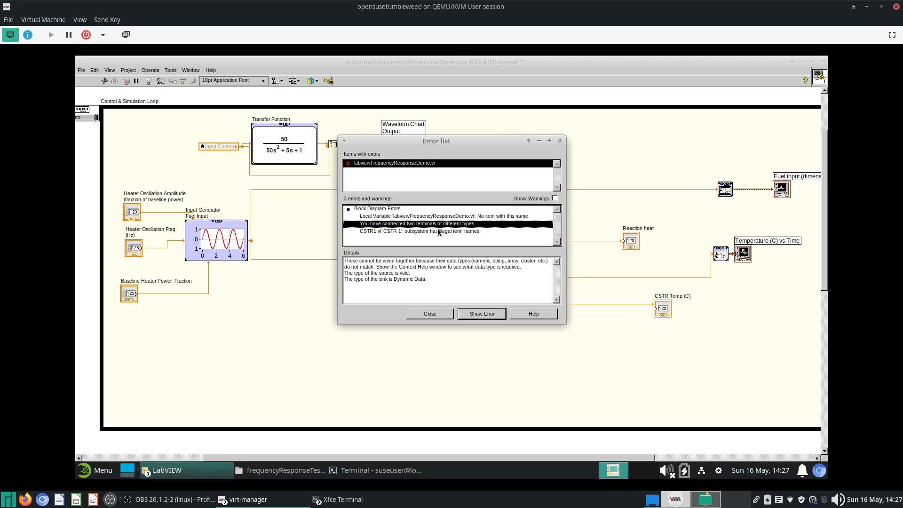
{"action": "left_click", "coordinate": [444, 231]}
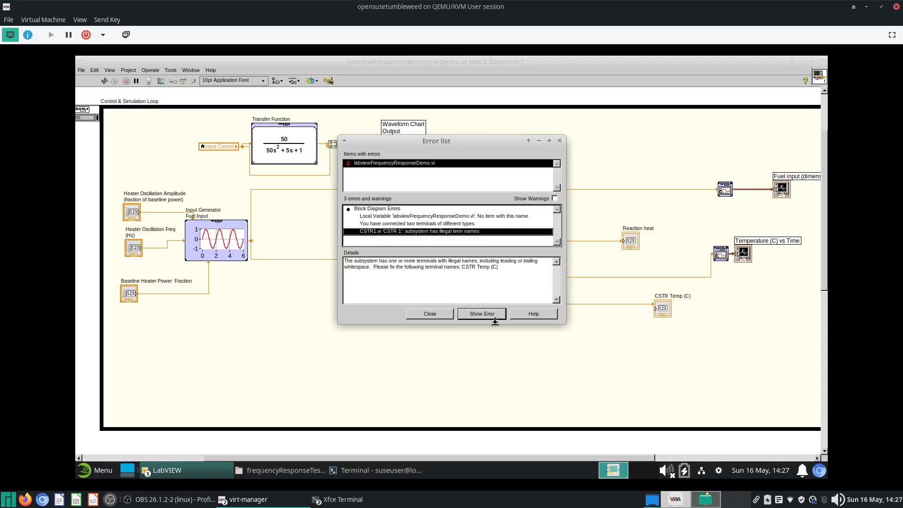
{"action": "left_click", "coordinate": [482, 314]}
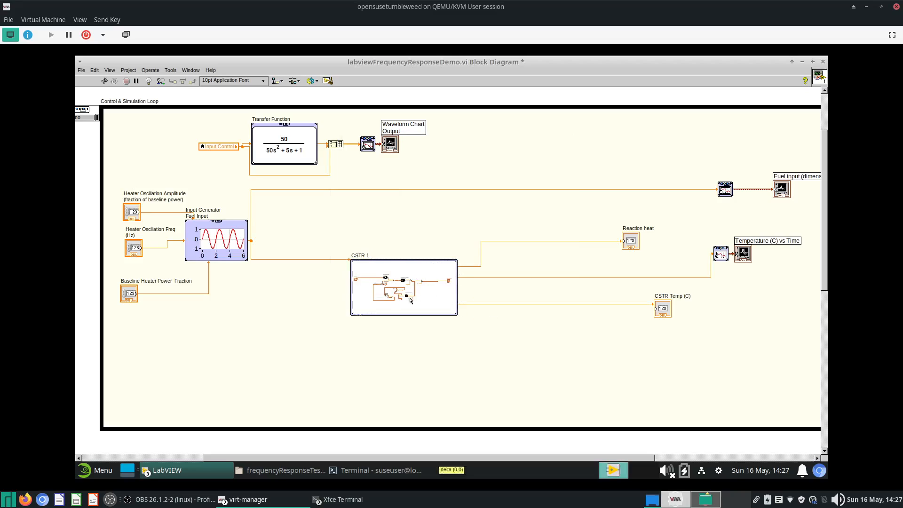
- Move the CSTR 1 node left and reroute its temperature output wire
{"action": "left_click_drag", "start_coordinate": [444, 312], "coordinate": [360, 323]}
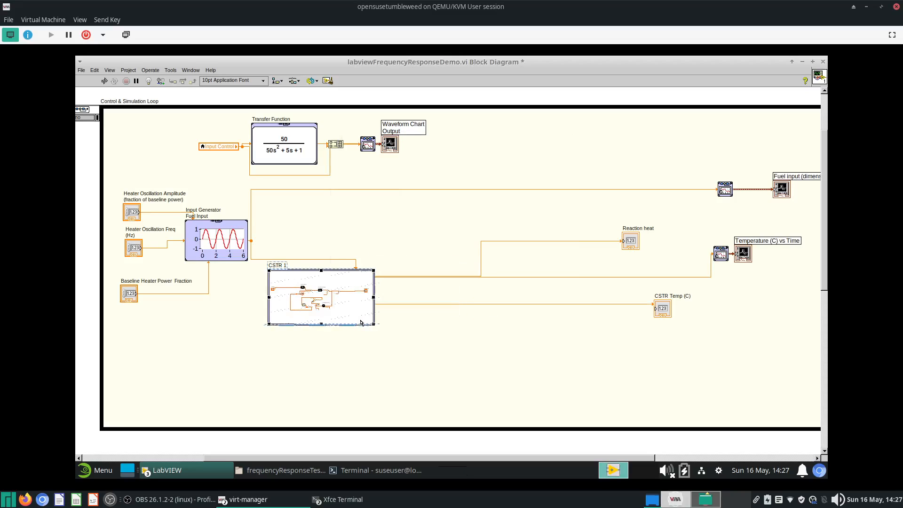
{"action": "left_click", "coordinate": [431, 278]}
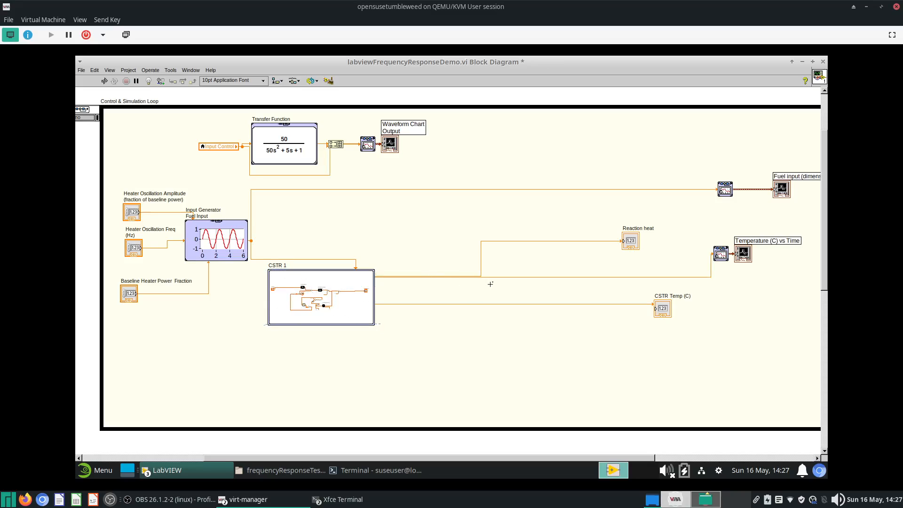
{"action": "left_click_drag", "start_coordinate": [510, 277], "coordinate": [590, 288]}
- Move the CSTR Temp (C) indicator lower and to the right
{"action": "left_click", "coordinate": [665, 314]}
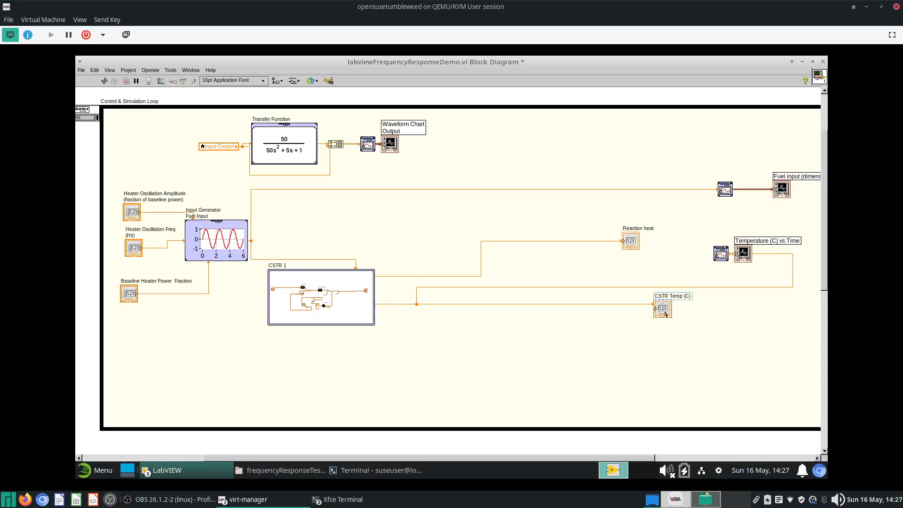
{"action": "left_click_drag", "start_coordinate": [666, 313], "coordinate": [700, 366]}
{"action": "key", "text": "ctrl+e"}
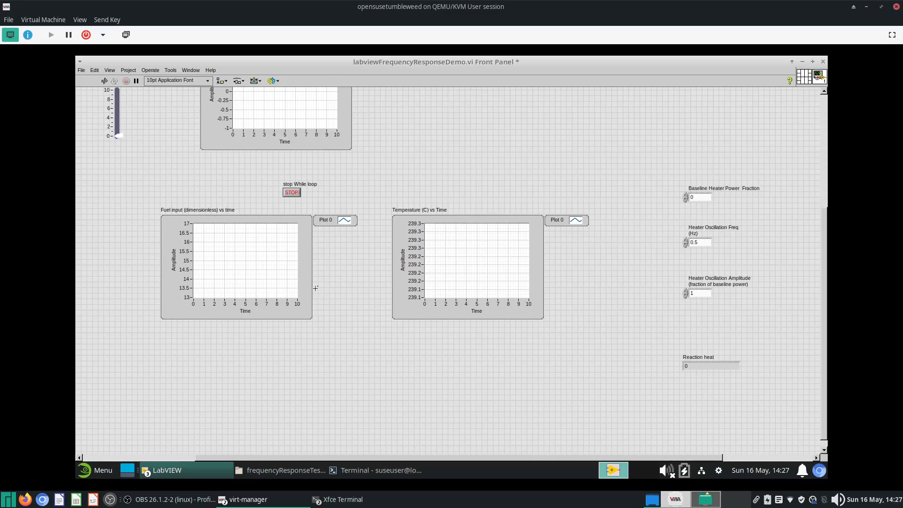
{"action": "key", "text": "ctrl+e"}
- Open the CSTR 1 subsystem's front panel to inspect its terminals, then close it
{"action": "right_click", "coordinate": [315, 287]}
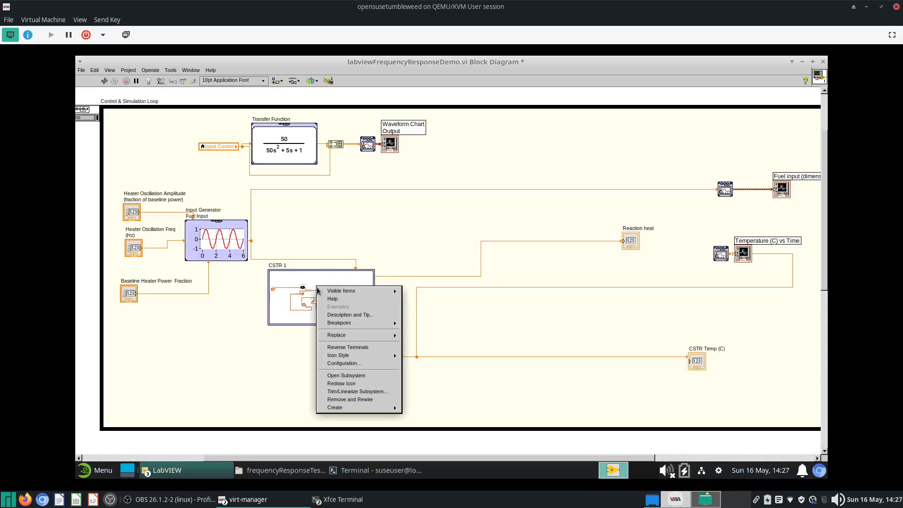
{"action": "left_click", "coordinate": [383, 376]}
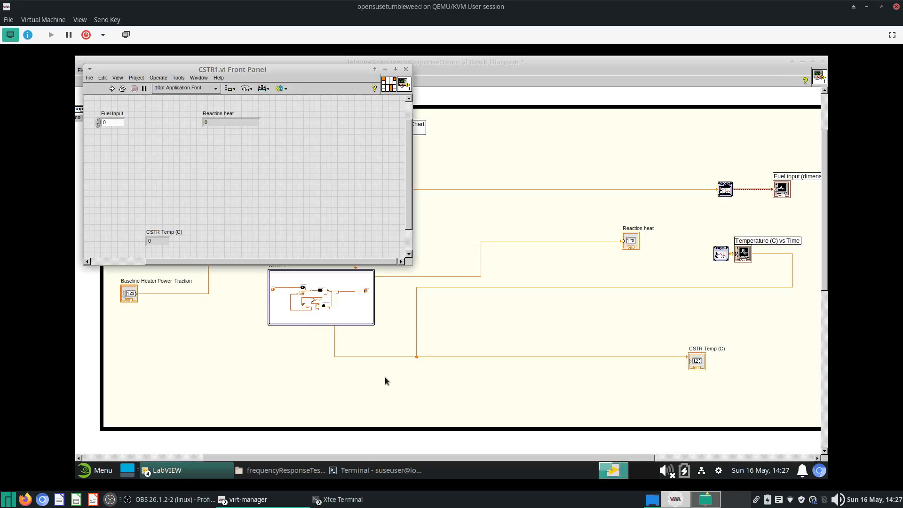
{"action": "left_click", "coordinate": [406, 70]}
- Attempt to run the VI to list its errors again
{"action": "right_click", "coordinate": [353, 283]}
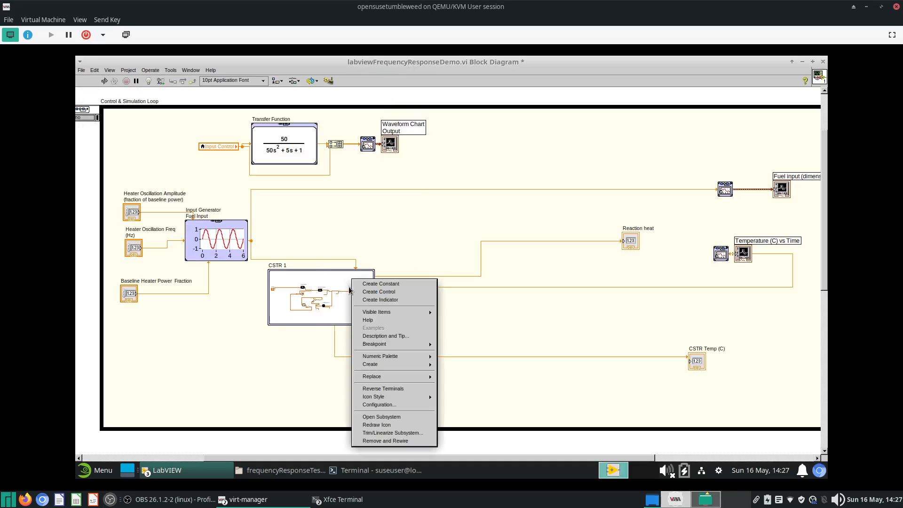
{"action": "left_click", "coordinate": [105, 81]}
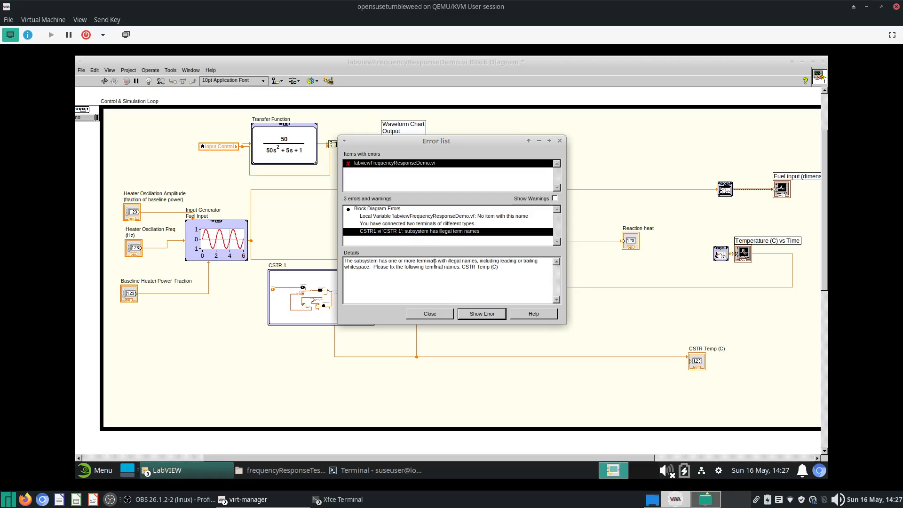
- Rename the CSTR 1 subsystem's label to CSTR1, removing the space
{"action": "left_click_drag", "start_coordinate": [435, 263], "coordinate": [477, 266]}
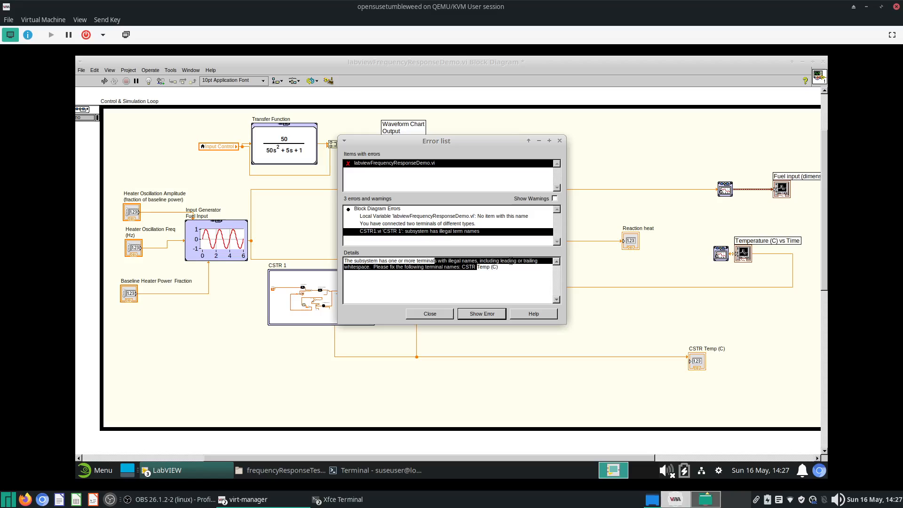
{"action": "left_click", "coordinate": [280, 266]}
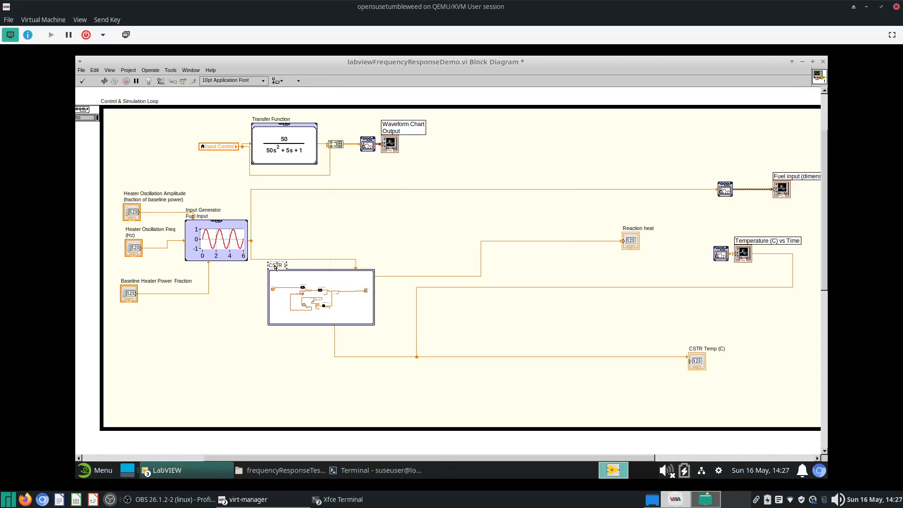
{"action": "left_click", "coordinate": [284, 266]}
{"action": "key", "text": "Delete"}
{"action": "key", "text": "Return"}
{"action": "key", "text": "BackSpace"}
- Bring back the error list and show the subsystem's illegal terminal name error on the diagram
{"action": "left_click", "coordinate": [164, 471]}
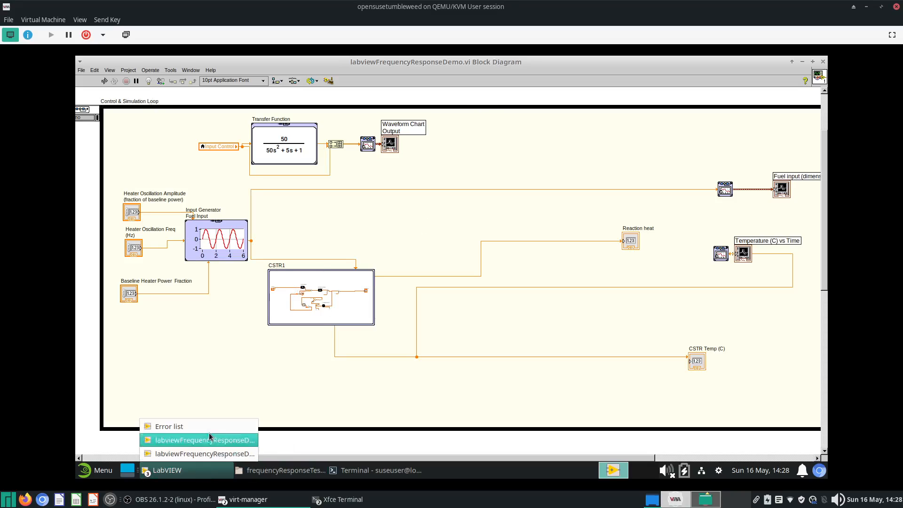
{"action": "left_click", "coordinate": [210, 436]}
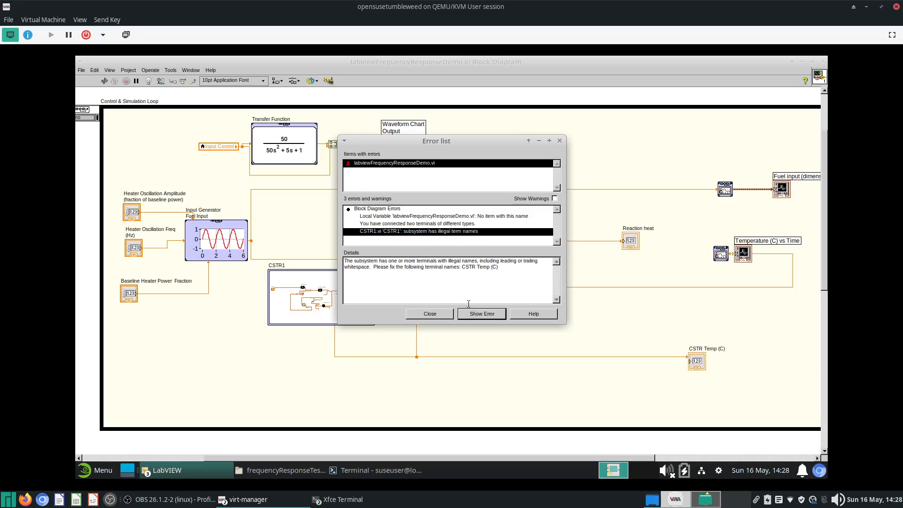
{"action": "left_click", "coordinate": [478, 316]}
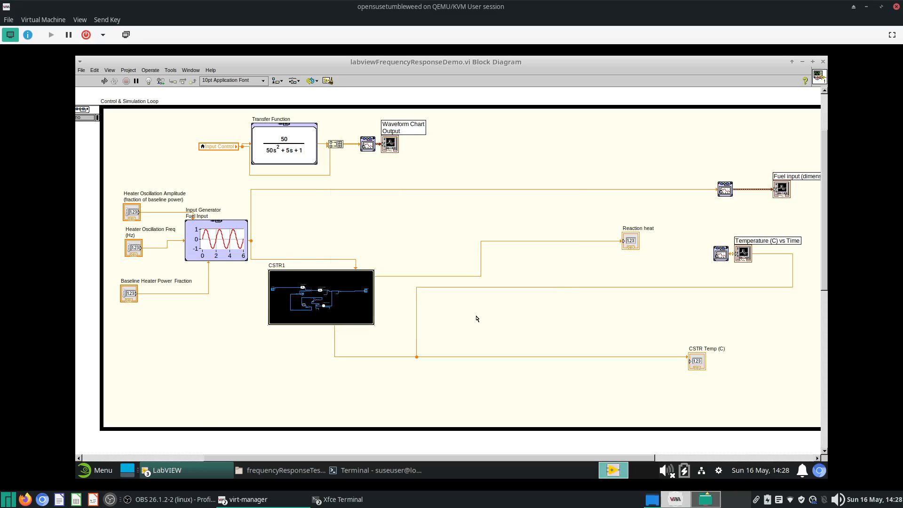
- Open the CSTR1 subsystem's front panel, start and cancel a Save As, then close the panel
{"action": "right_click", "coordinate": [292, 311]}
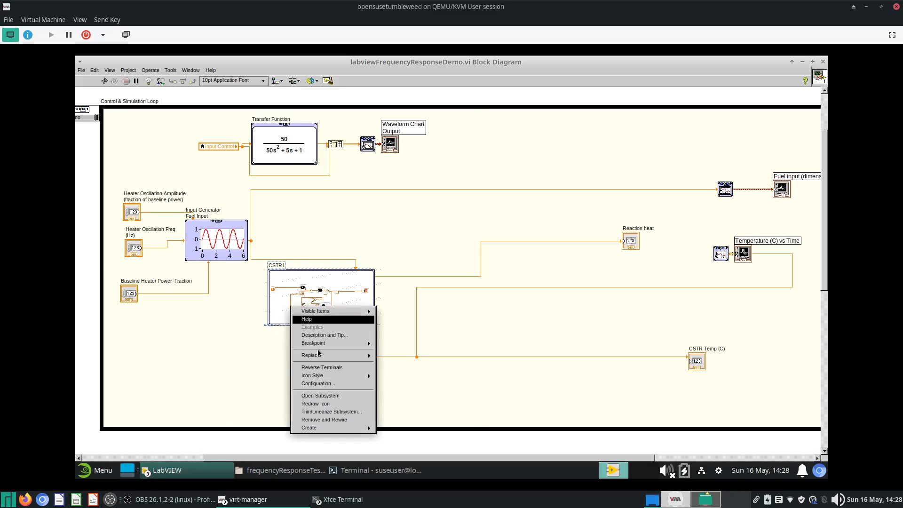
{"action": "left_click", "coordinate": [320, 397]}
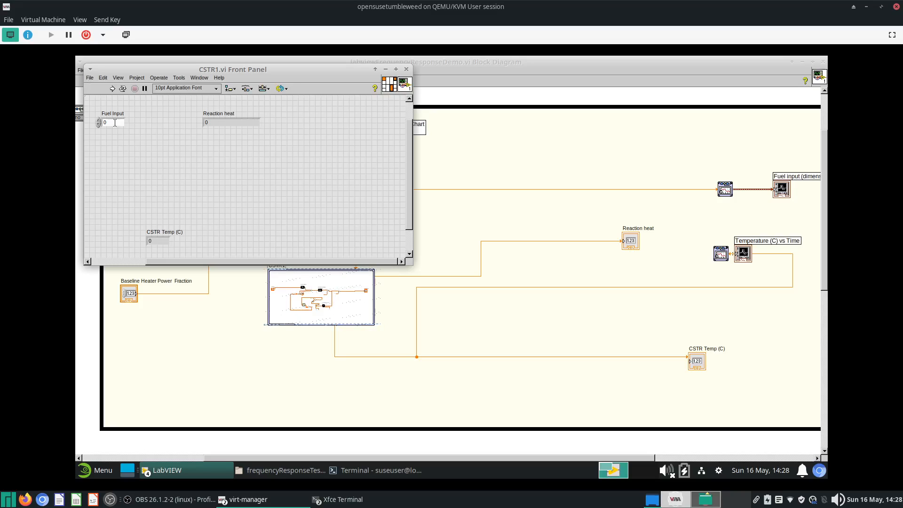
{"action": "left_click", "coordinate": [90, 78]}
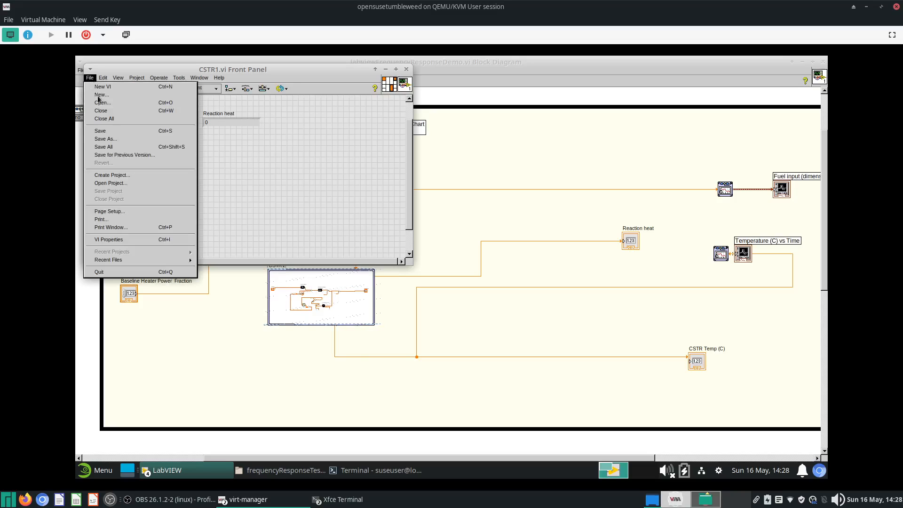
{"action": "left_click", "coordinate": [109, 139]}
{"action": "left_click", "coordinate": [526, 328]}
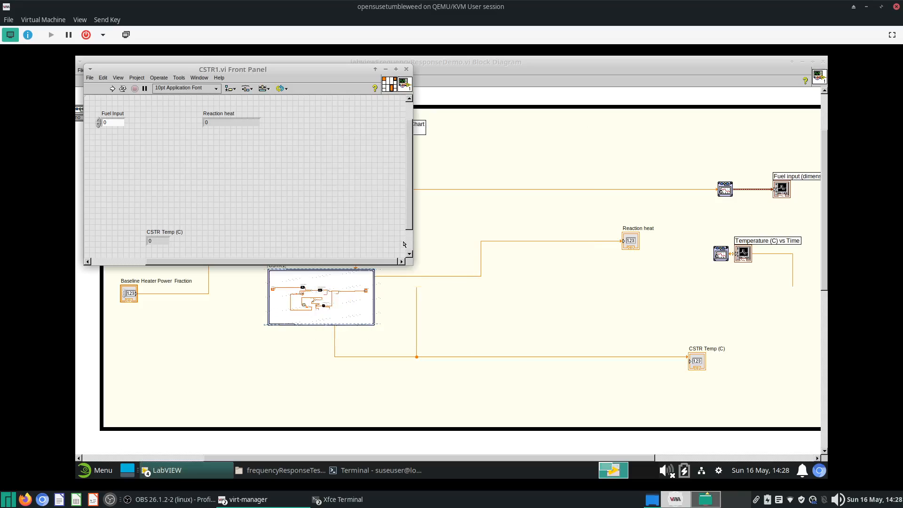
{"action": "left_click", "coordinate": [406, 69]}
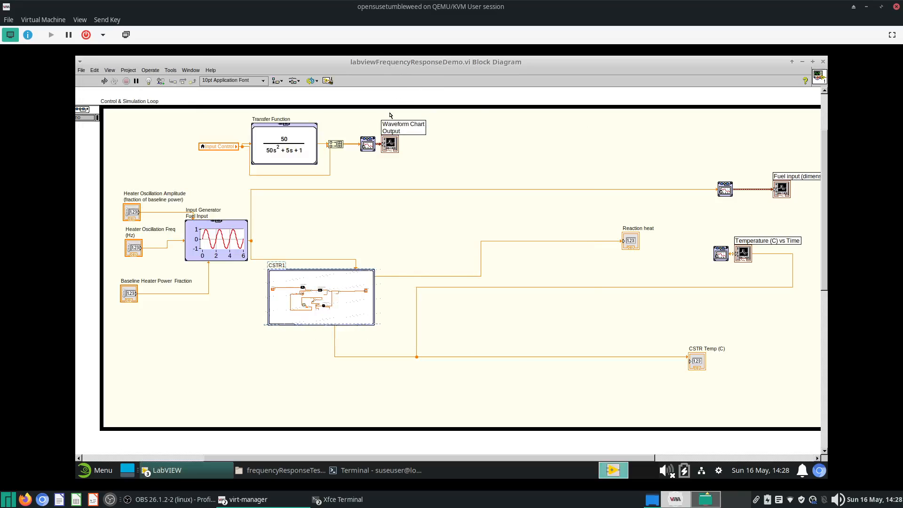
- Open the CSTR1 subsystem's configuration to review its parameters, then close it
{"action": "double_click", "coordinate": [366, 317]}
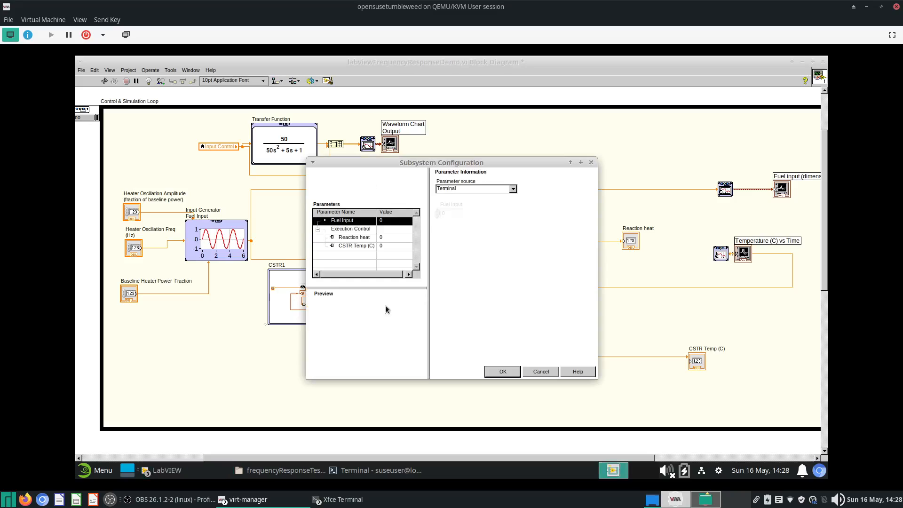
{"action": "left_click", "coordinate": [592, 162]}
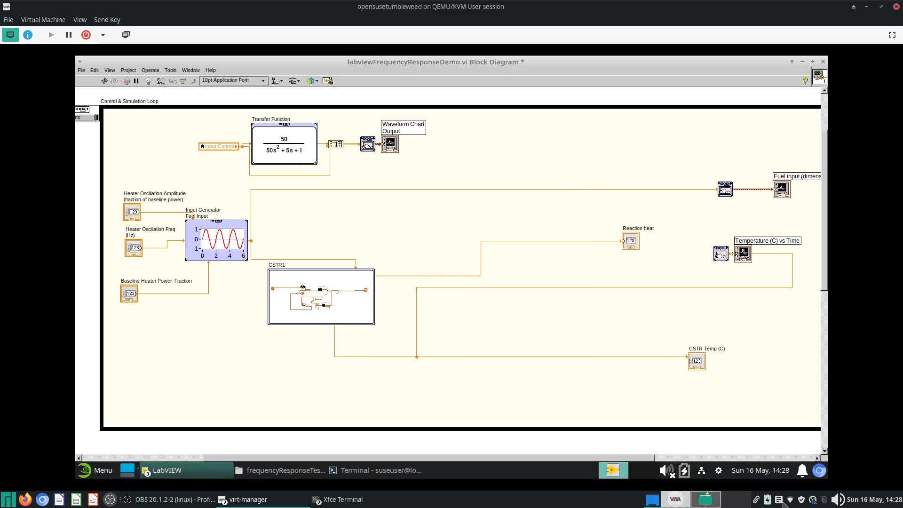
{"action": "left_click", "coordinate": [813, 500]}
{"action": "left_click", "coordinate": [812, 500]}
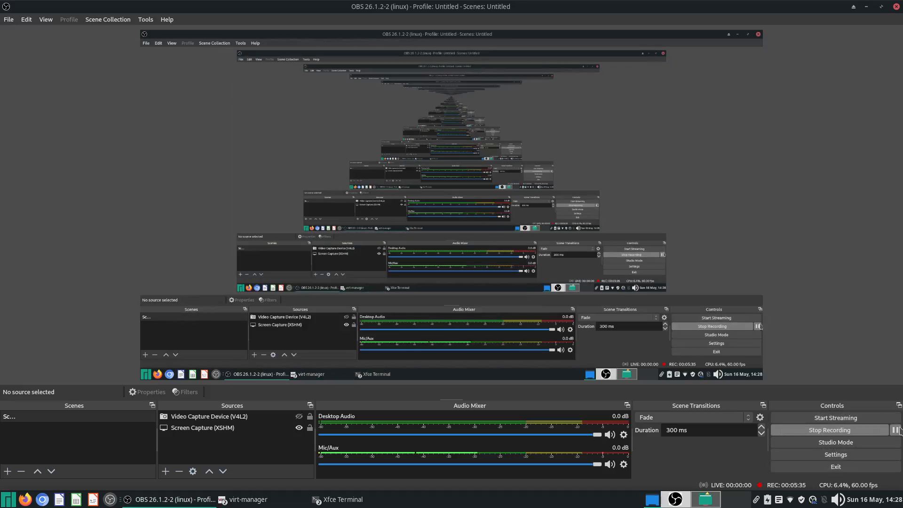
{"action": "left_click", "coordinate": [895, 430]}
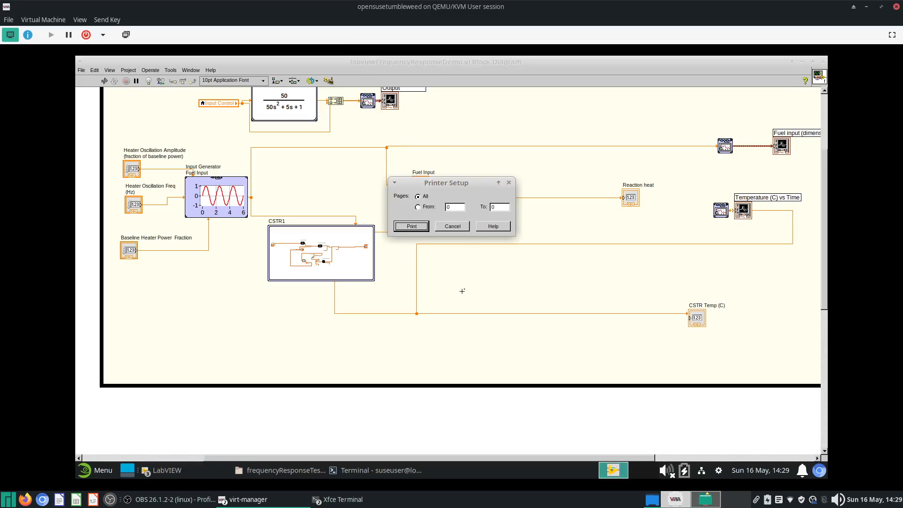
{"action": "left_click", "coordinate": [453, 226]}
{"action": "scroll", "coordinate": [375, 235], "scroll_direction": "down", "scroll_amount": 5}
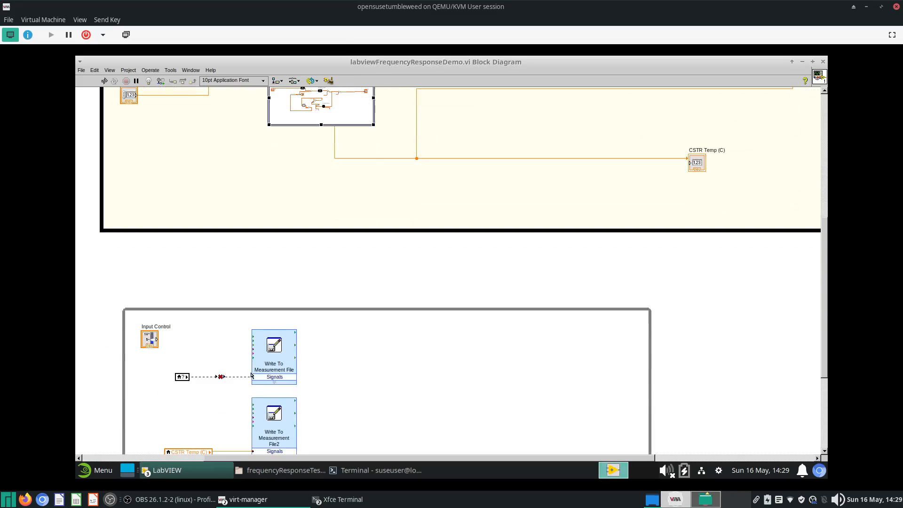
{"action": "scroll", "coordinate": [181, 399], "scroll_direction": "up", "scroll_amount": 5}
{"action": "scroll", "coordinate": [178, 416], "scroll_direction": "down", "scroll_amount": 4}
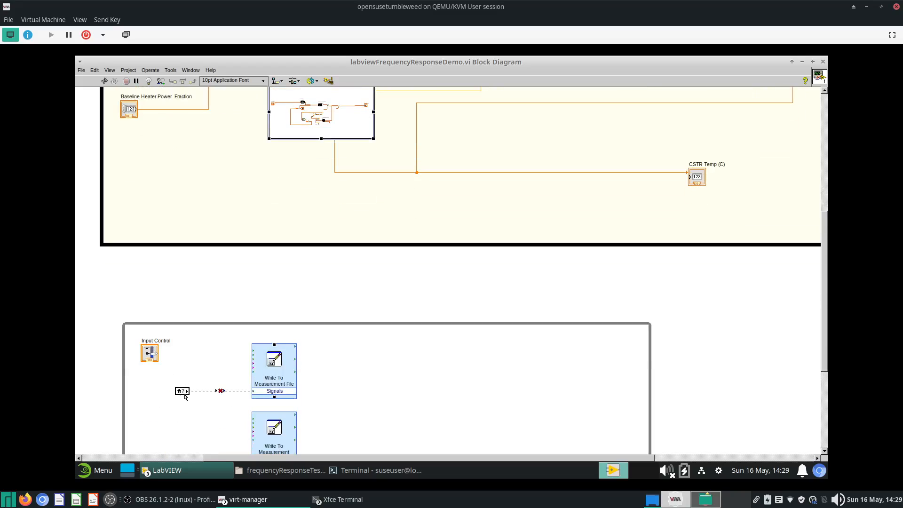
{"action": "scroll", "coordinate": [355, 284], "scroll_direction": "up", "scroll_amount": 10}
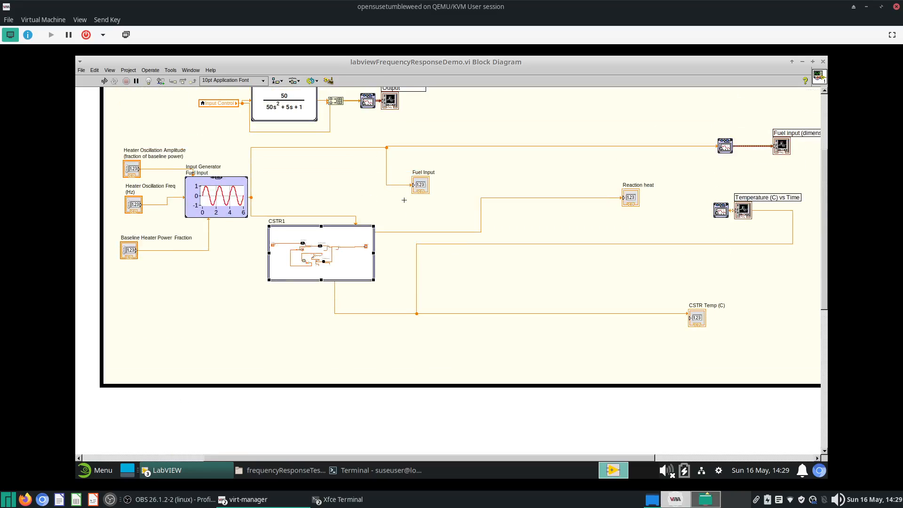
- Select the Fuel Input indicator and its label to inspect them
{"action": "left_click_drag", "start_coordinate": [404, 199], "coordinate": [474, 157]}
{"action": "left_click", "coordinate": [427, 174]}
{"action": "double_click", "coordinate": [425, 174]}
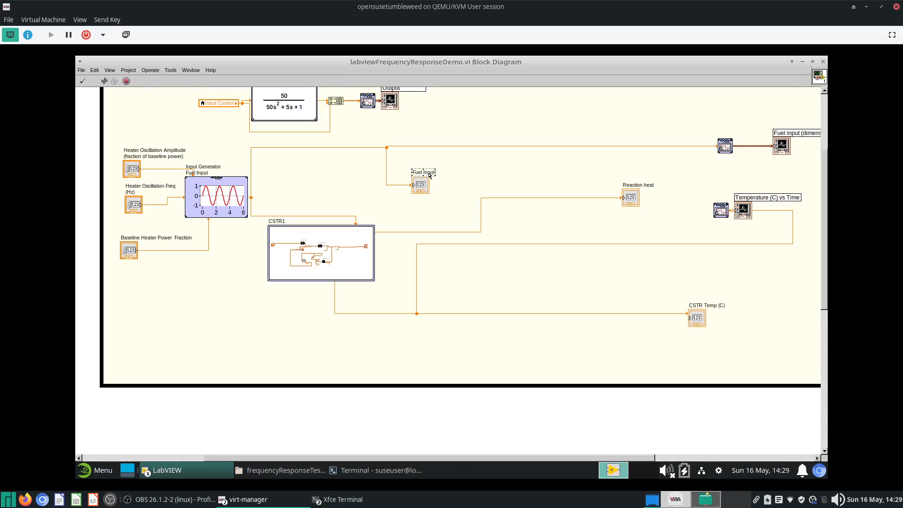
{"action": "left_click", "coordinate": [447, 188]}
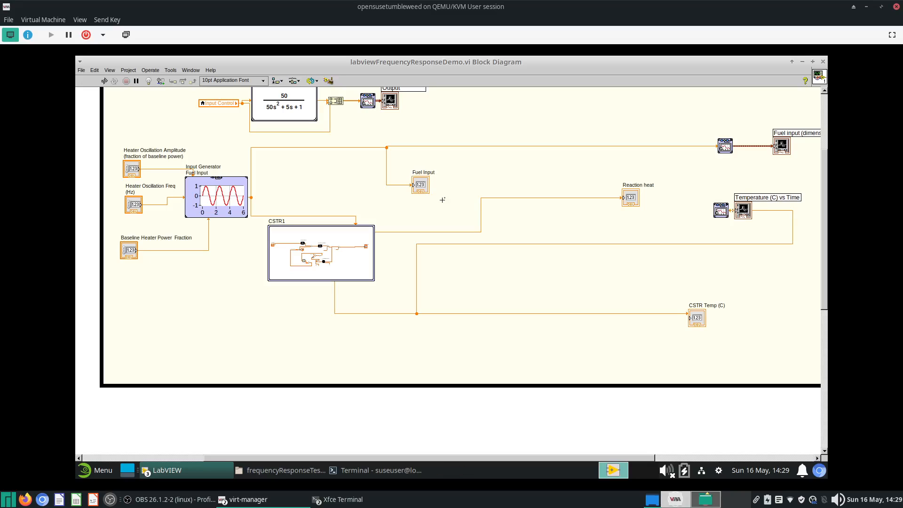
{"action": "left_click", "coordinate": [416, 191]}
- Point the broken local variable feeding Write To Measurement File to the Fuel Input item
{"action": "scroll", "coordinate": [365, 198], "scroll_direction": "down", "scroll_amount": 5}
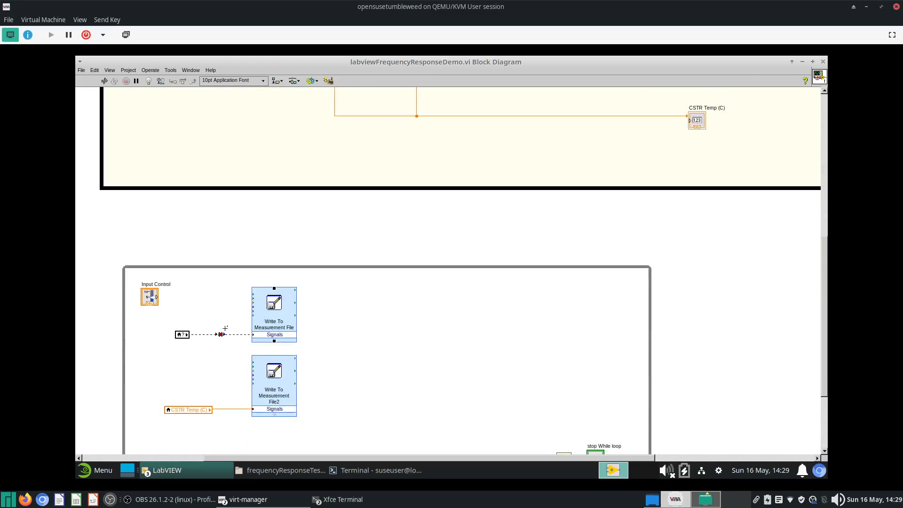
{"action": "left_click", "coordinate": [181, 336]}
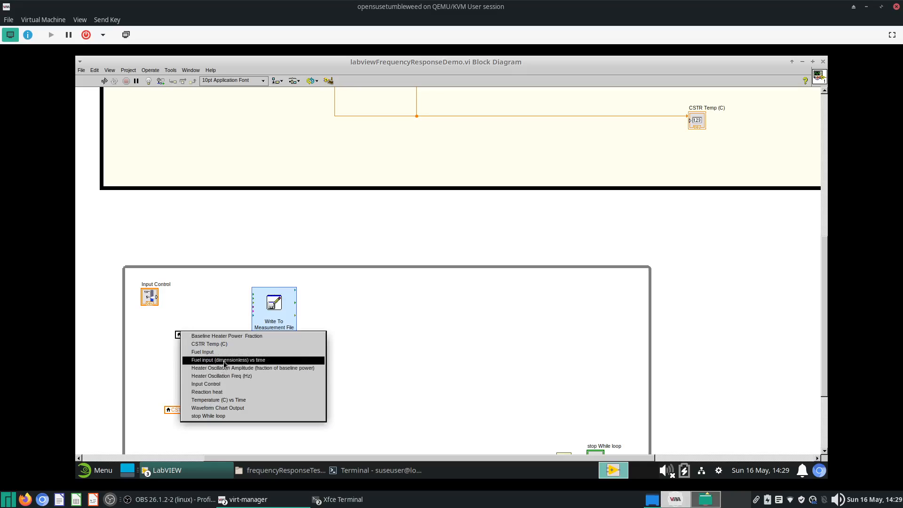
{"action": "left_click", "coordinate": [259, 360]}
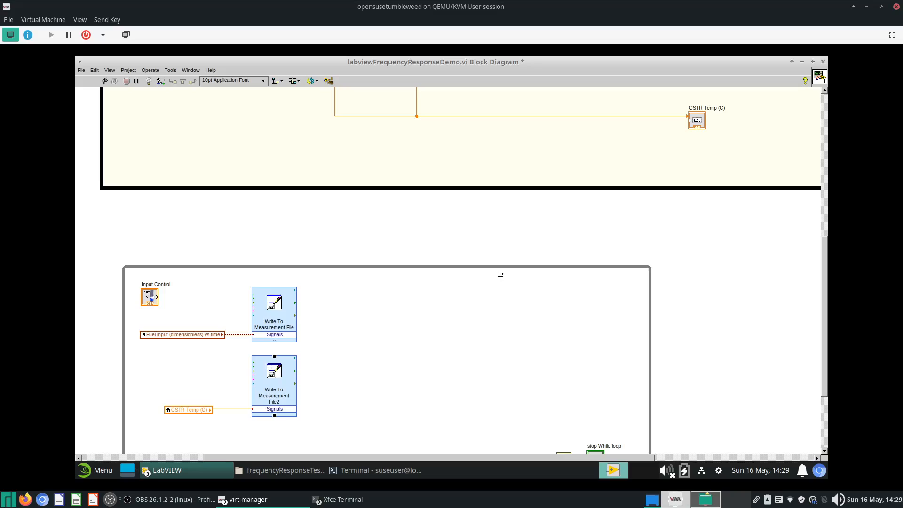
{"action": "scroll", "coordinate": [502, 291], "scroll_direction": "up", "scroll_amount": 1}
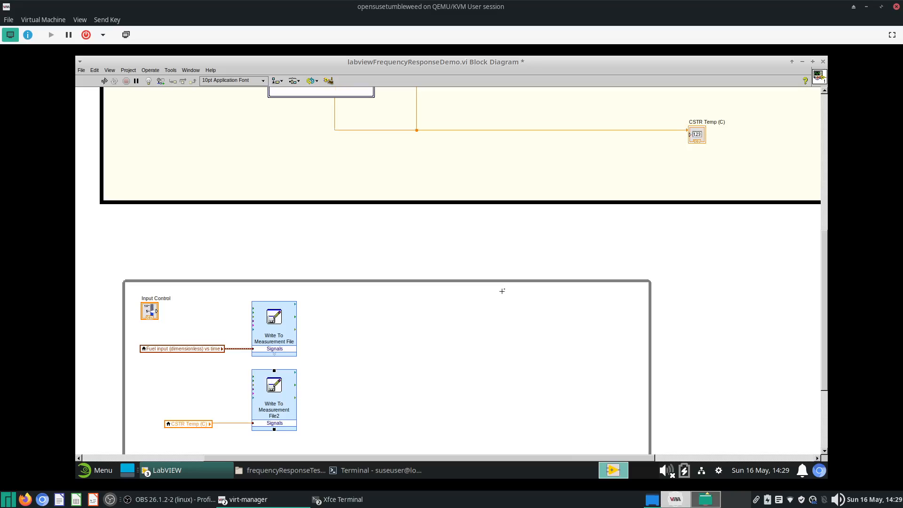
{"action": "left_click", "coordinate": [212, 349]}
{"action": "left_click", "coordinate": [242, 364]}
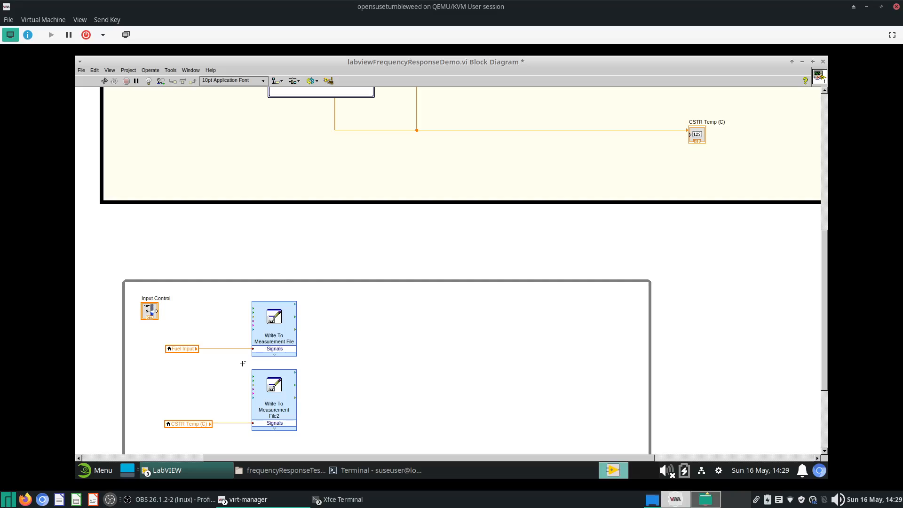
- Run the VI and read the remaining error's details, then close the error list
{"action": "scroll", "coordinate": [403, 352], "scroll_direction": "up", "scroll_amount": 10}
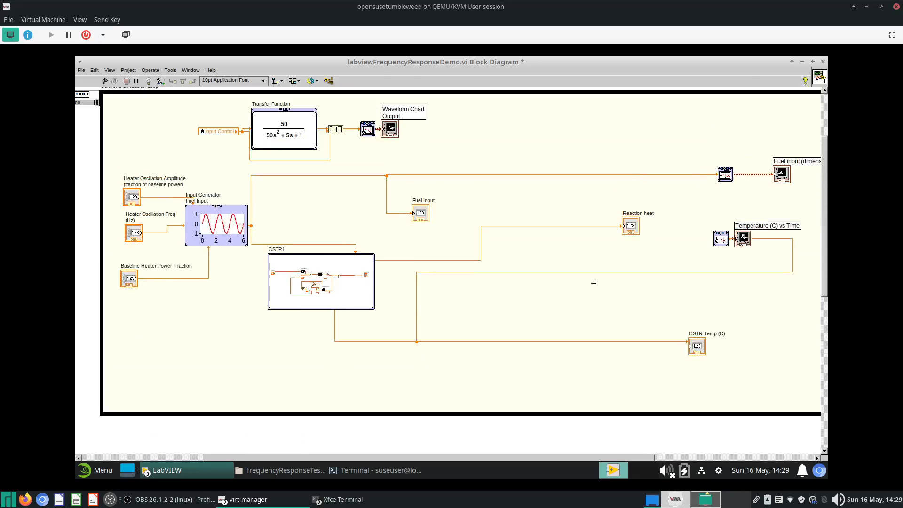
{"action": "scroll", "coordinate": [731, 190], "scroll_direction": "right", "scroll_amount": 1}
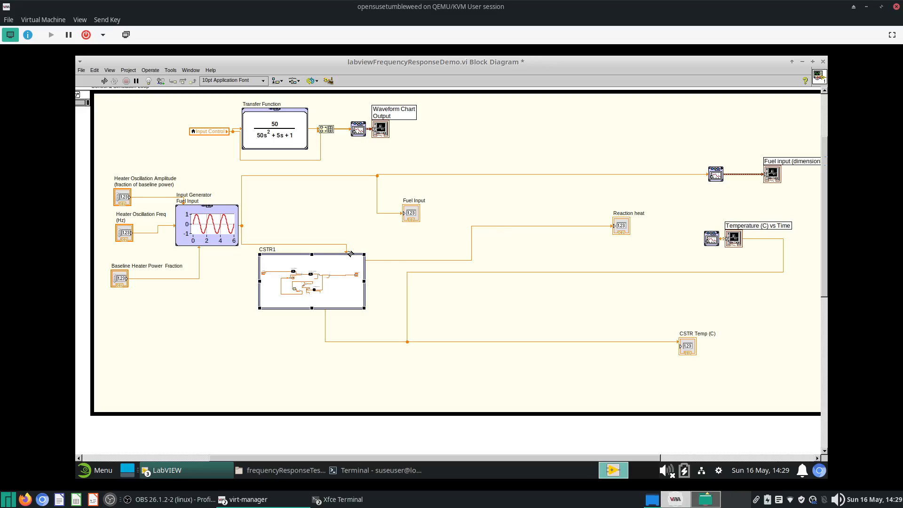
{"action": "left_click", "coordinate": [105, 80]}
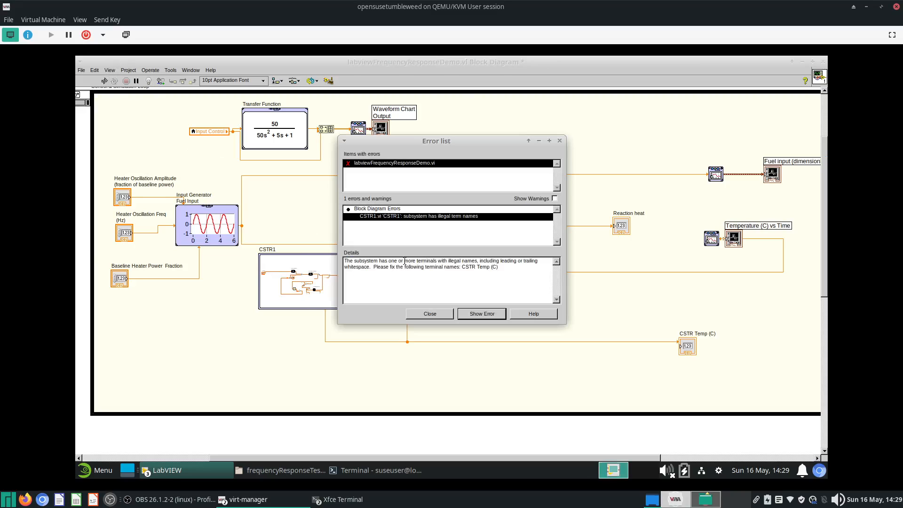
{"action": "triple_click", "coordinate": [415, 269]}
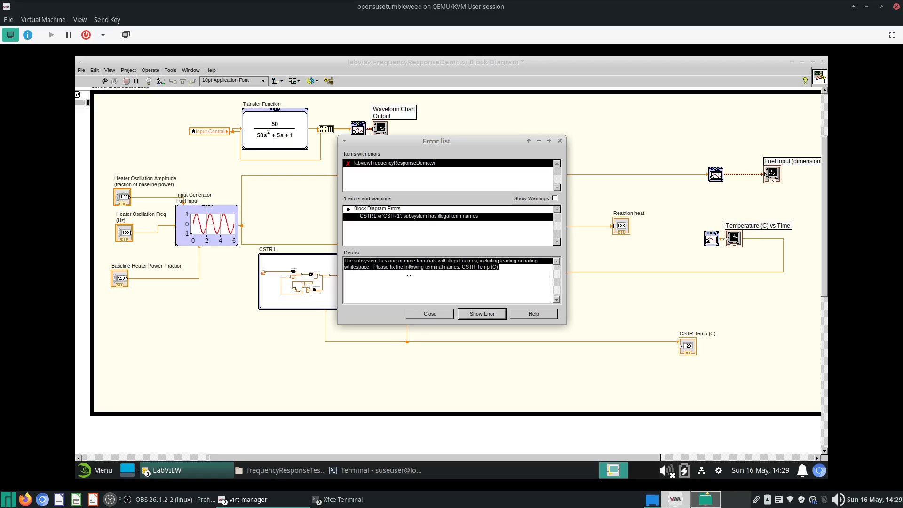
{"action": "left_click", "coordinate": [427, 314]}
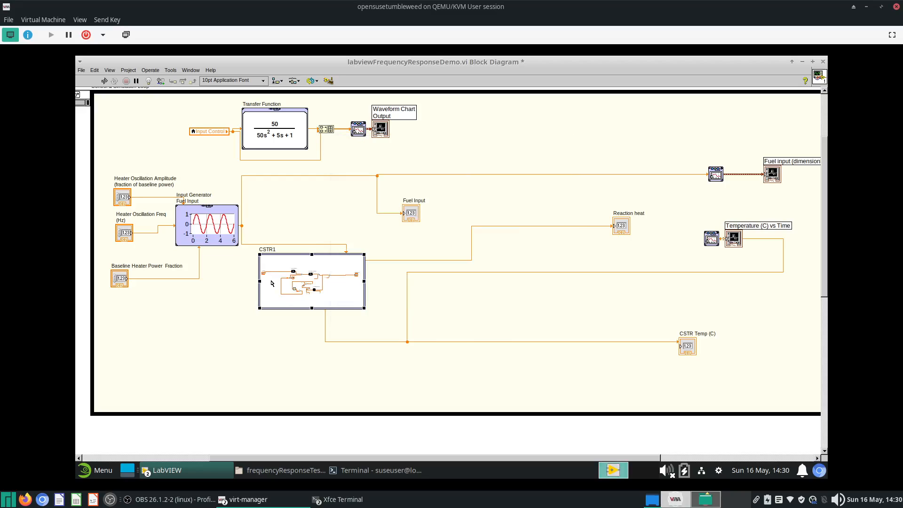
- In the CSTR1 subsystem's front panel, rename the CSTR Temp (C) indicator to CSTR Temp degC and save
{"action": "right_click", "coordinate": [276, 284]}
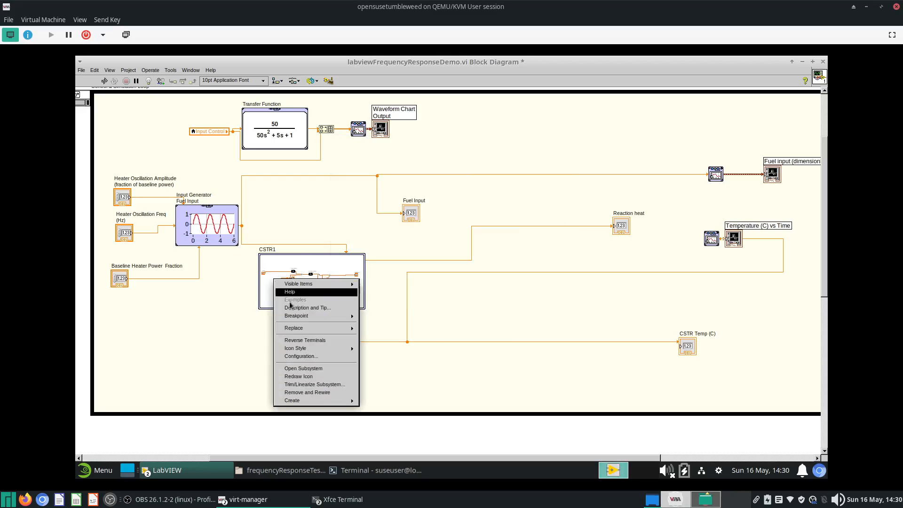
{"action": "left_click", "coordinate": [303, 369]}
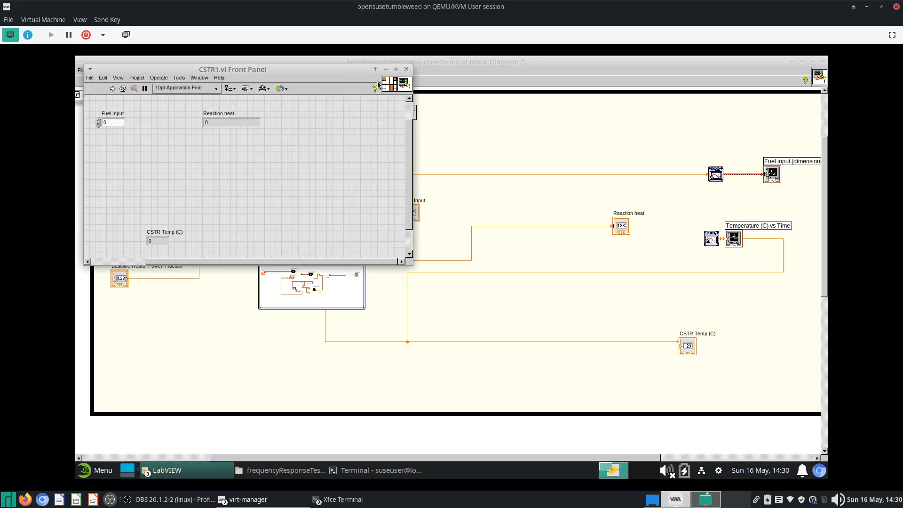
{"action": "double_click", "coordinate": [173, 233]}
{"action": "left_click", "coordinate": [176, 232]}
{"action": "type", "text": "c"}
{"action": "left_click", "coordinate": [273, 225]}
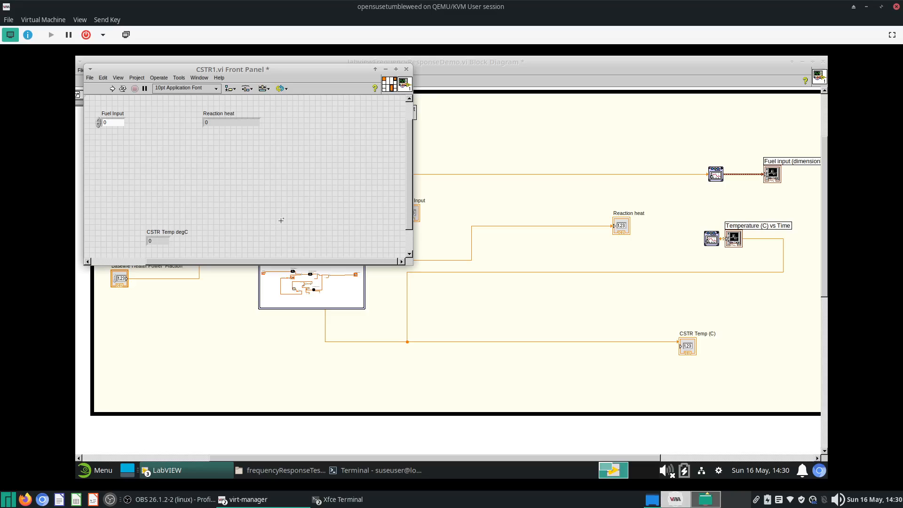
{"action": "key", "text": "ctrl+s"}
- Open the CSTR1 icon editor and erase the entire existing icon image
{"action": "right_click", "coordinate": [404, 85]}
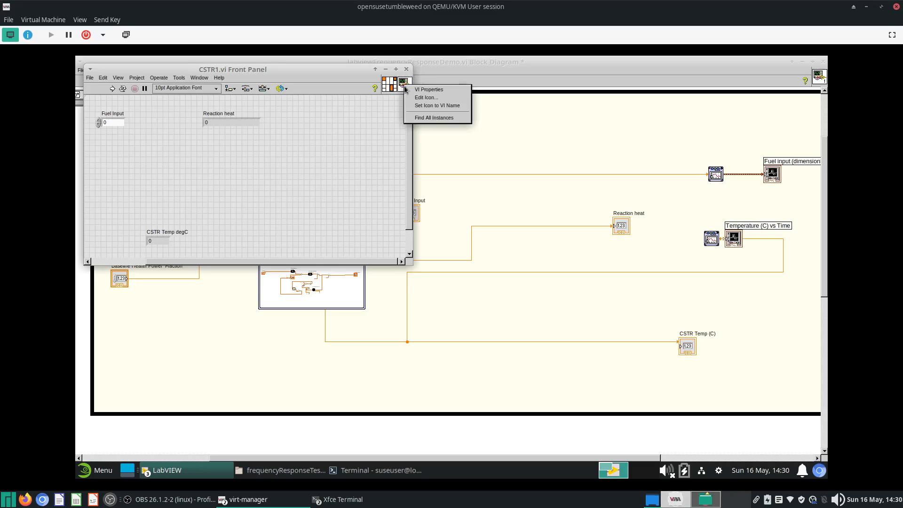
{"action": "left_click", "coordinate": [429, 99]}
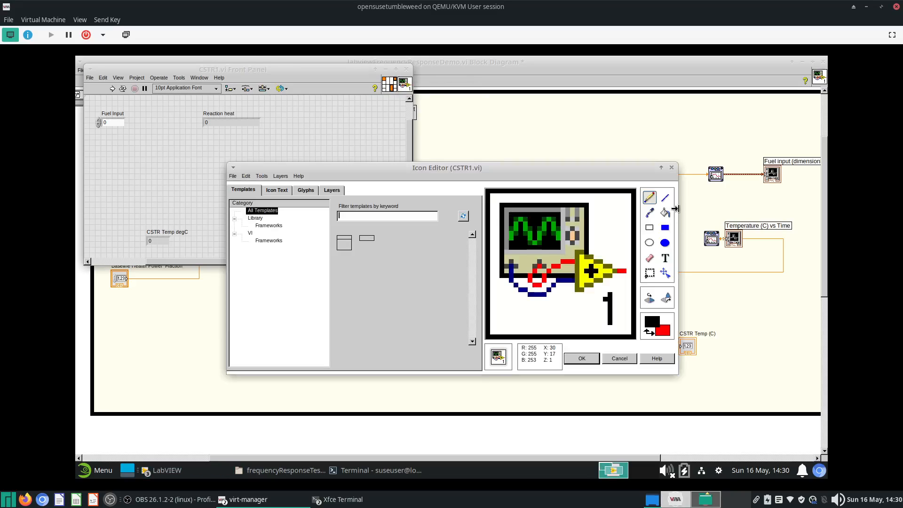
{"action": "left_click", "coordinate": [649, 272]}
{"action": "left_click_drag", "start_coordinate": [498, 333], "coordinate": [626, 202]}
{"action": "key", "text": "Delete"}
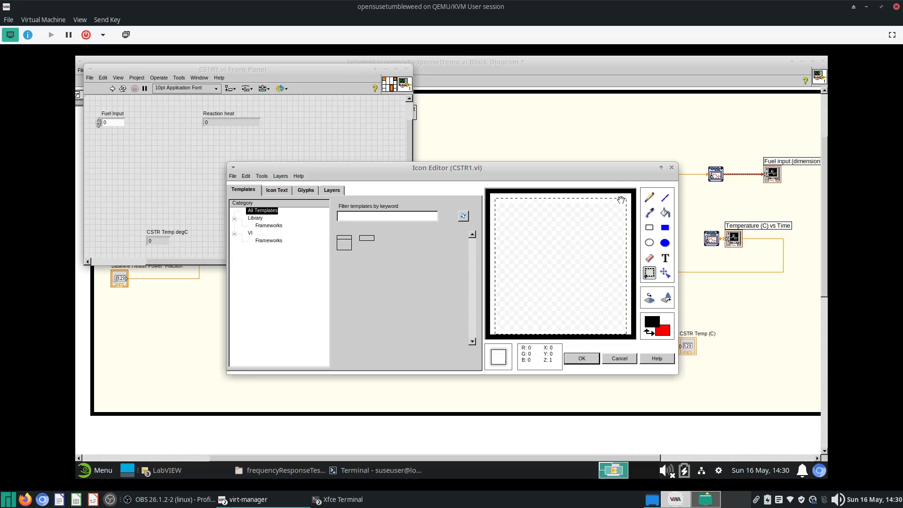
- Fill the blank CSTR1 icon canvas with a white background colour using the fill tool
{"action": "left_click", "coordinate": [665, 213]}
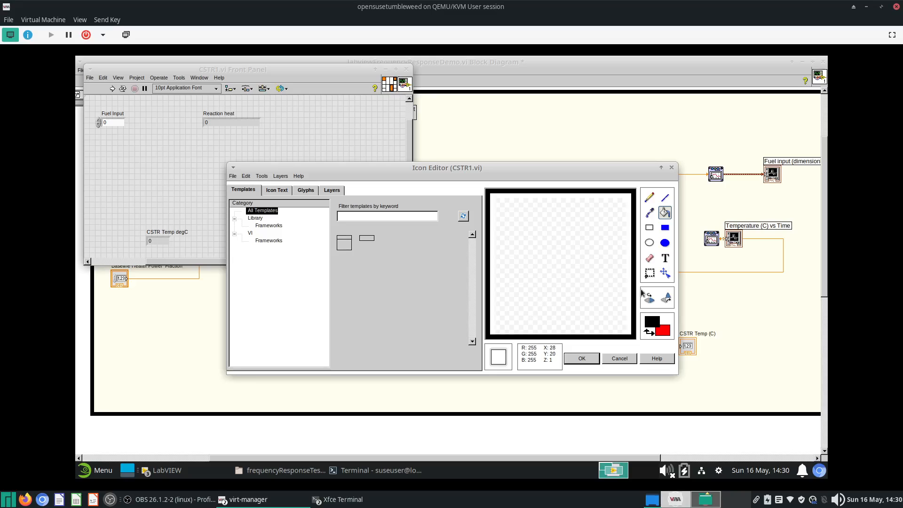
{"action": "left_click", "coordinate": [661, 330]}
{"action": "left_click", "coordinate": [661, 329]}
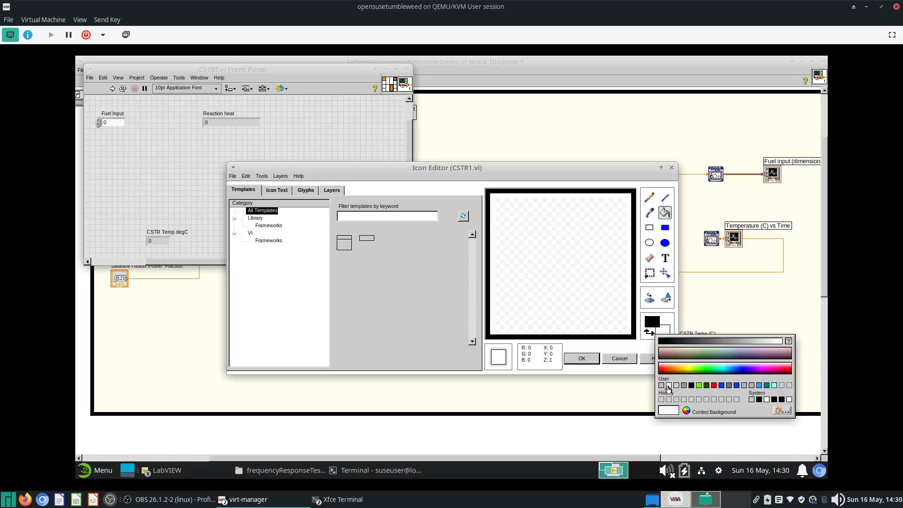
{"action": "left_click", "coordinate": [668, 388]}
{"action": "left_click", "coordinate": [525, 253]}
{"action": "key", "text": "ctrl+z"}
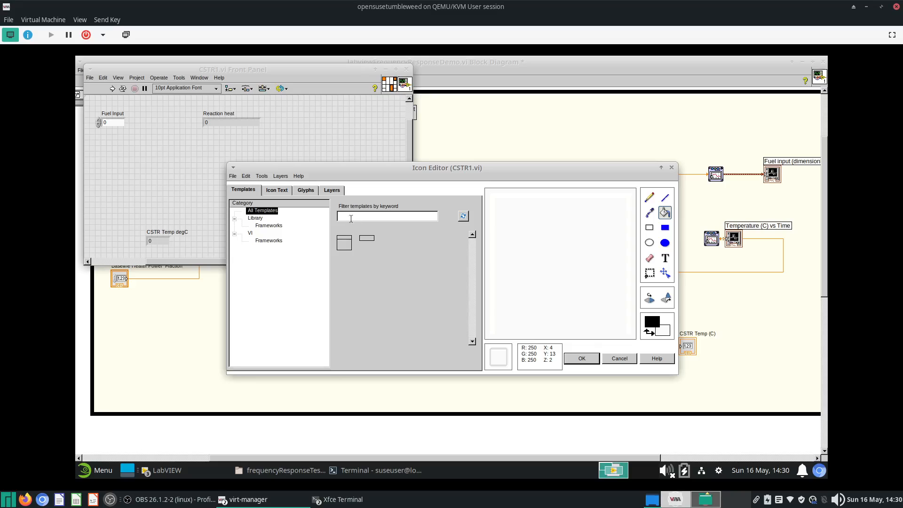
- Set the icon text of the CSTR1 icon to CSTR 1
{"action": "left_click", "coordinate": [295, 191]}
{"action": "left_click", "coordinate": [281, 191]}
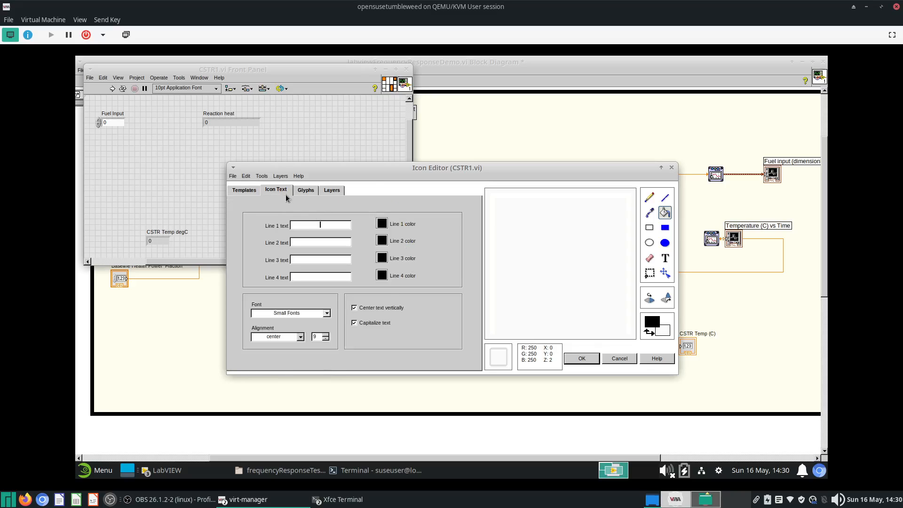
{"action": "left_click", "coordinate": [305, 190]}
{"action": "left_click", "coordinate": [275, 190]}
{"action": "left_click", "coordinate": [342, 227]}
{"action": "type", "text": "as"}
{"action": "key", "text": "BackSpace"}
{"action": "key", "text": "BackSpace"}
{"action": "type", "text": "cs"}
{"action": "key", "text": "BackSpace"}
{"action": "key", "text": "BackSpace"}
{"action": "key", "text": "BackSpace"}
{"action": "key", "text": "BackSpace"}
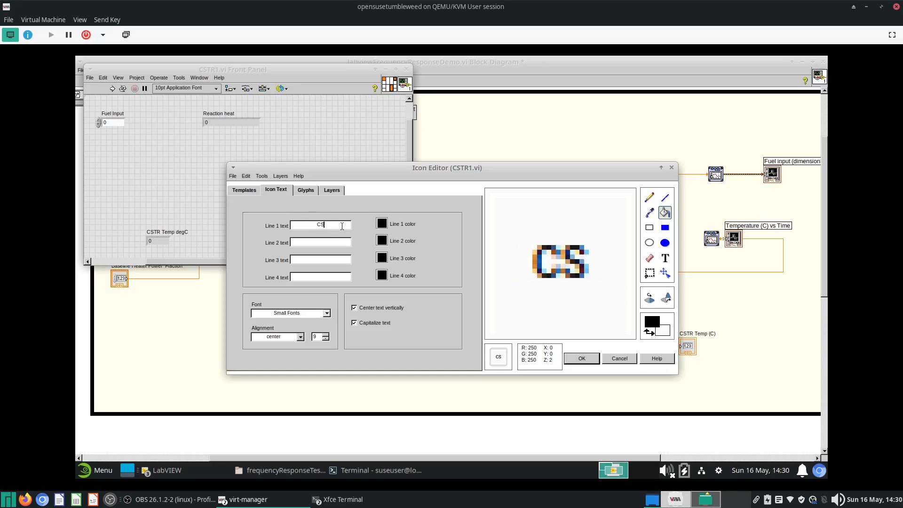
{"action": "type", "text": "C"}
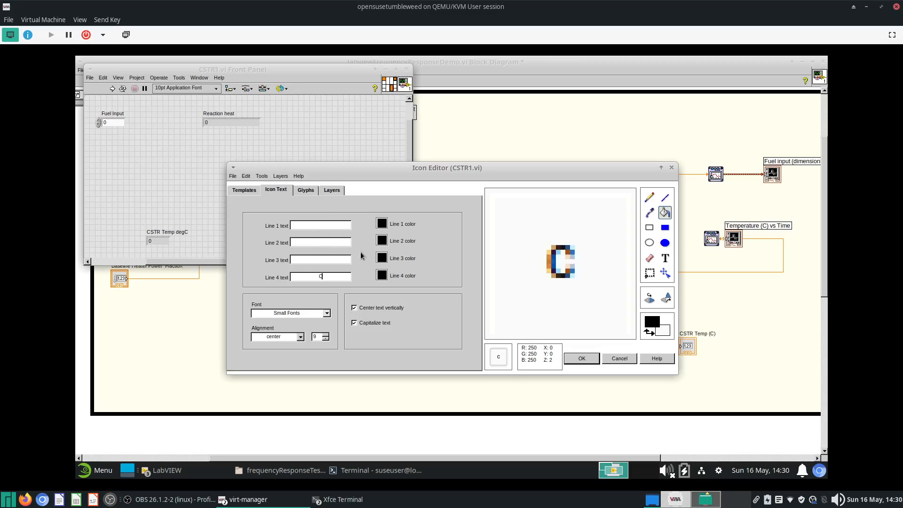
{"action": "type", "text": "STR 1"}
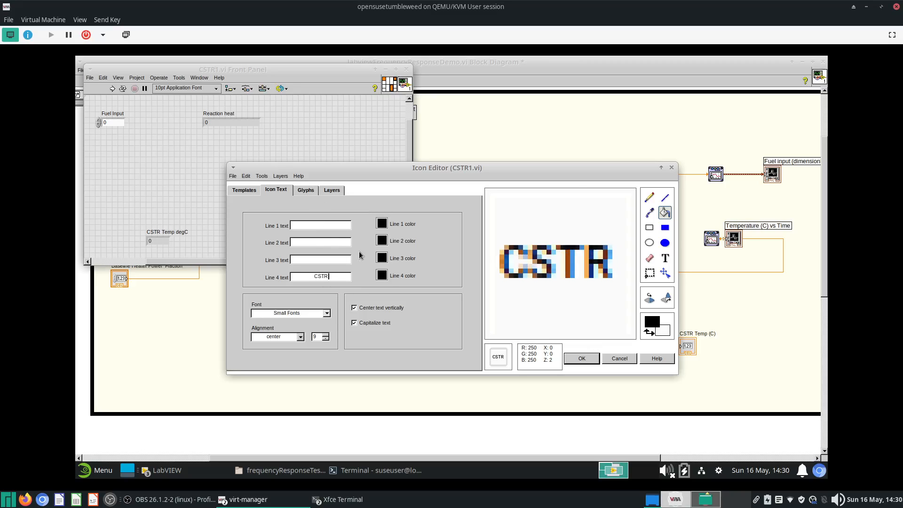
- Search the glyph library for reactor and chemistry glyphs, then clear the filter
{"action": "left_click", "coordinate": [317, 190]}
{"action": "left_click", "coordinate": [333, 190]}
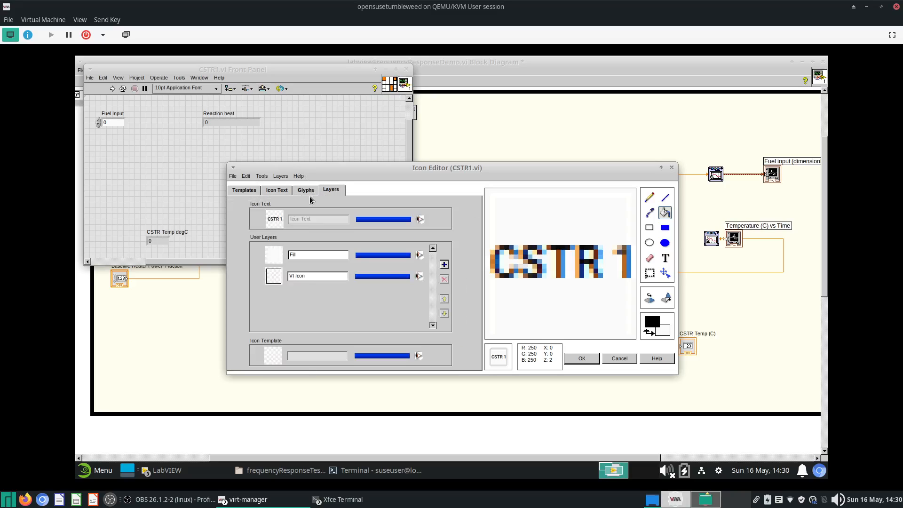
{"action": "left_click", "coordinate": [305, 194]}
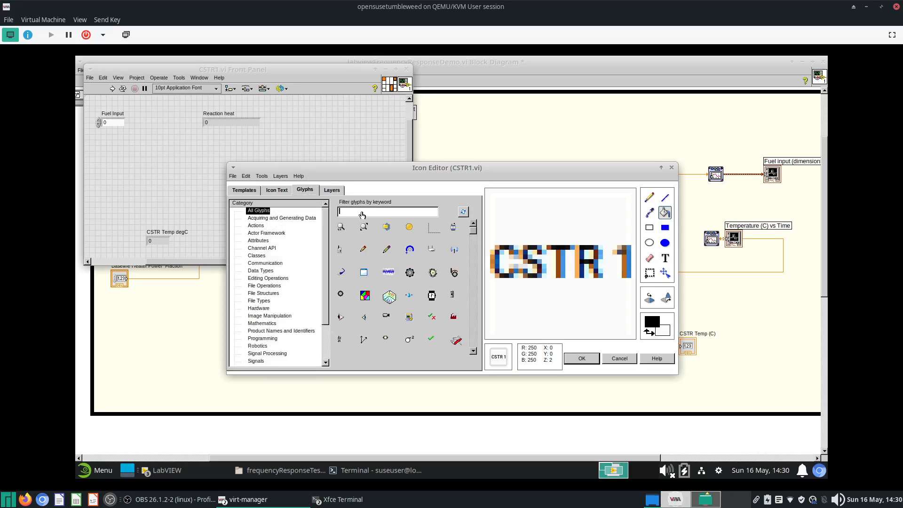
{"action": "type", "text": "reacto"}
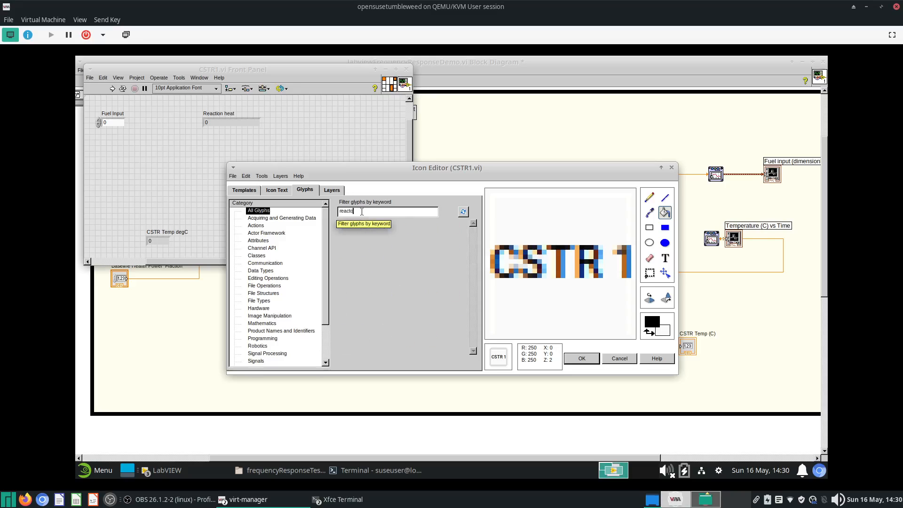
{"action": "type", "text": "r"}
{"action": "key", "text": "BackSpace"}
{"action": "key", "text": "BackSpace"}
{"action": "key", "text": "BackSpace"}
{"action": "key", "text": "BackSpace"}
{"action": "key", "text": "BackSpace"}
{"action": "key", "text": "BackSpace"}
{"action": "key", "text": "BackSpace"}
{"action": "type", "text": "chem"}
{"action": "key", "text": "BackSpace"}
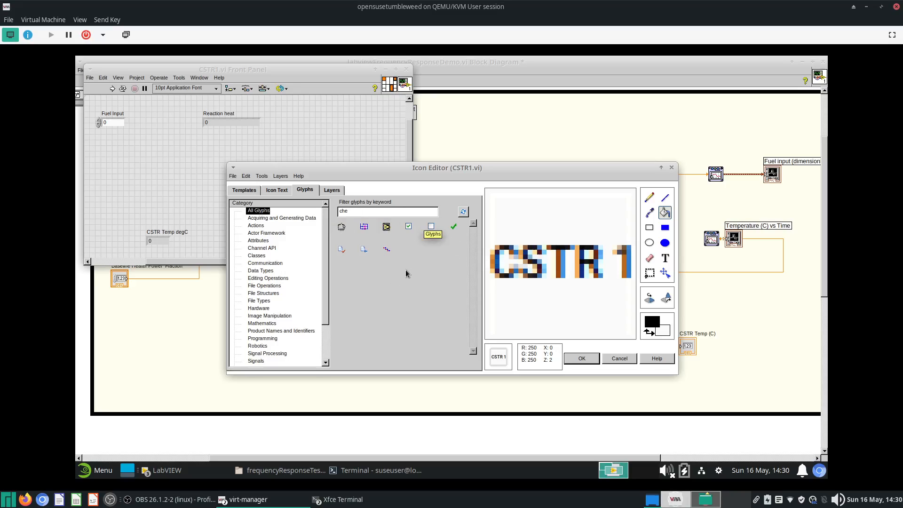
{"action": "key", "text": "BackSpace"}
{"action": "key", "text": "BackSpace"}
{"action": "key", "text": "BackSpace"}
{"action": "type", "text": "react"}
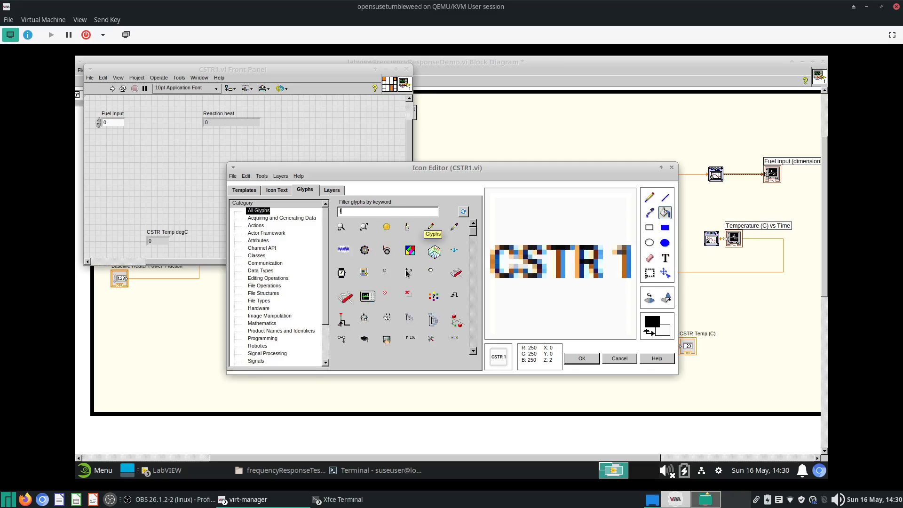
{"action": "key", "text": "BackSpace"}
{"action": "key", "text": "BackSpace"}
{"action": "key", "text": "BackSpace"}
{"action": "key", "text": "BackSpace"}
{"action": "key", "text": "BackSpace"}
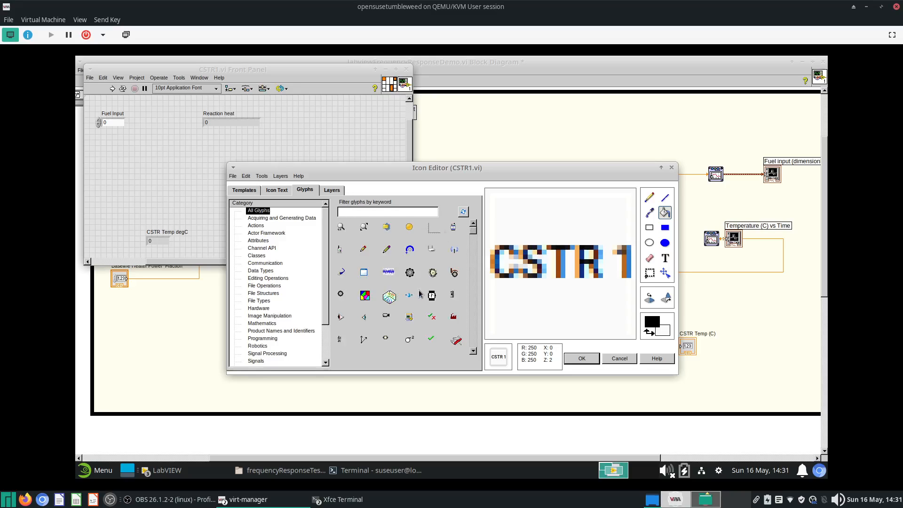
- Browse the Hardware glyph category, place the spectrum analyzer glyph on the icon and apply the icon
{"action": "mouse_move", "coordinate": [474, 239]}
{"action": "left_mouse_down"}
{"action": "mouse_move", "coordinate": [475, 275]}
{"action": "mouse_move", "coordinate": [484, 236]}
{"action": "left_mouse_up"}
{"action": "scroll", "coordinate": [466, 261], "scroll_direction": "up", "scroll_amount": 3}
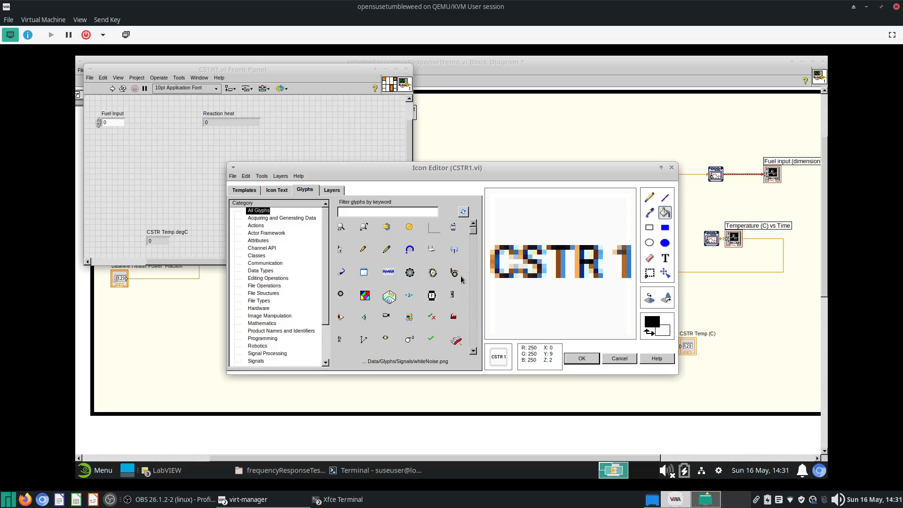
{"action": "left_click_drag", "start_coordinate": [473, 230], "coordinate": [479, 260]}
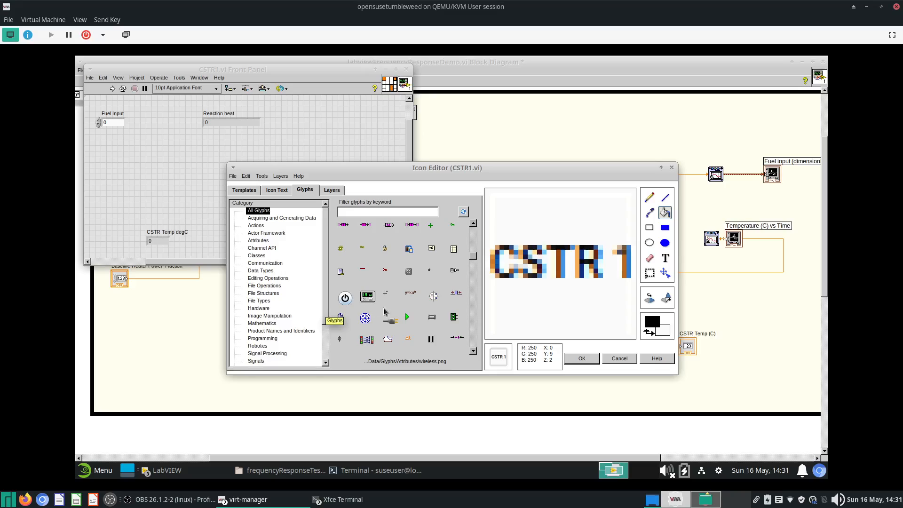
{"action": "scroll", "coordinate": [385, 311], "scroll_direction": "up", "scroll_amount": 3}
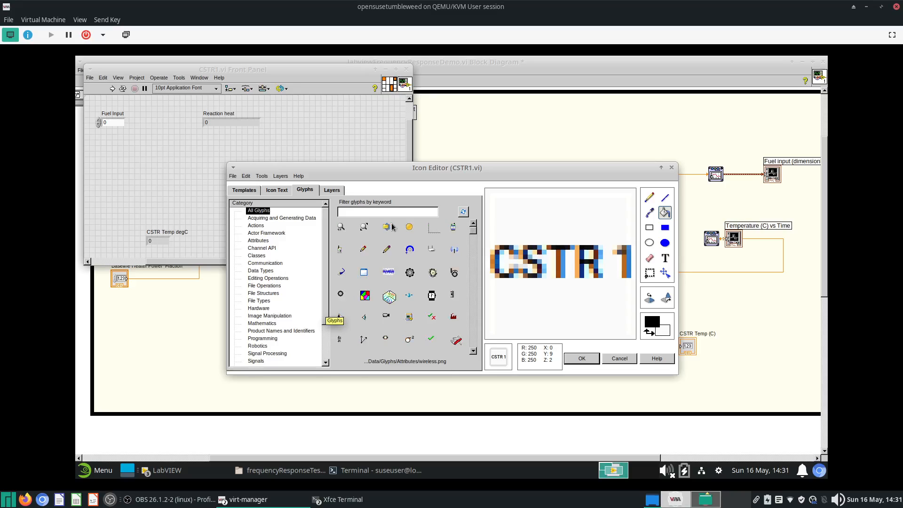
{"action": "left_click", "coordinate": [263, 263]}
{"action": "scroll", "coordinate": [277, 272], "scroll_direction": "down", "scroll_amount": 2}
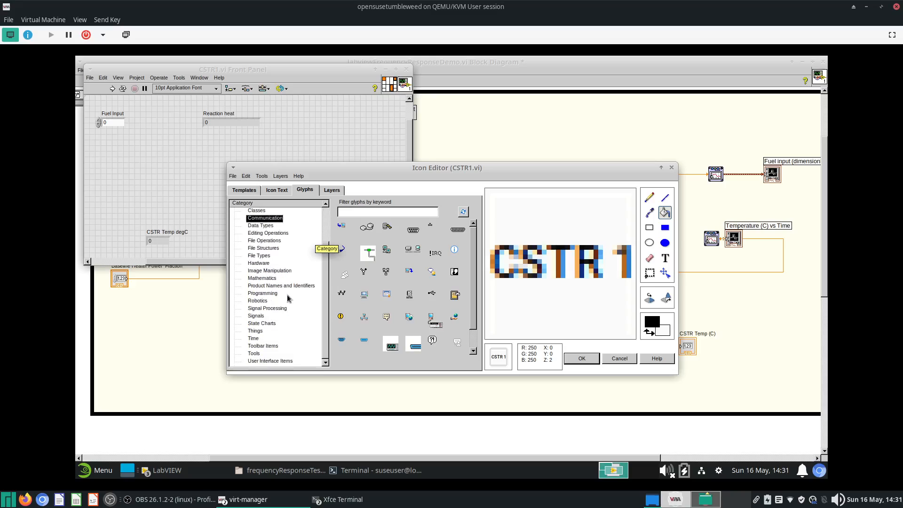
{"action": "left_click", "coordinate": [268, 309]}
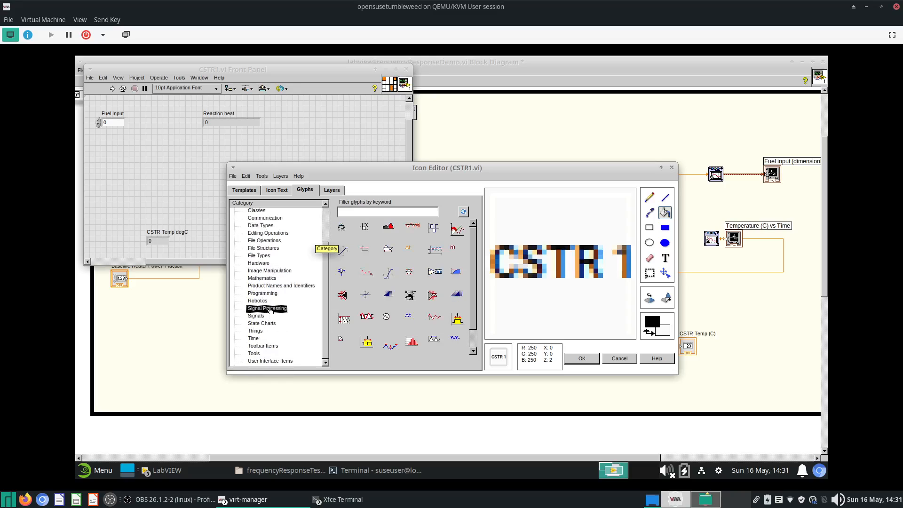
{"action": "left_click", "coordinate": [262, 264]}
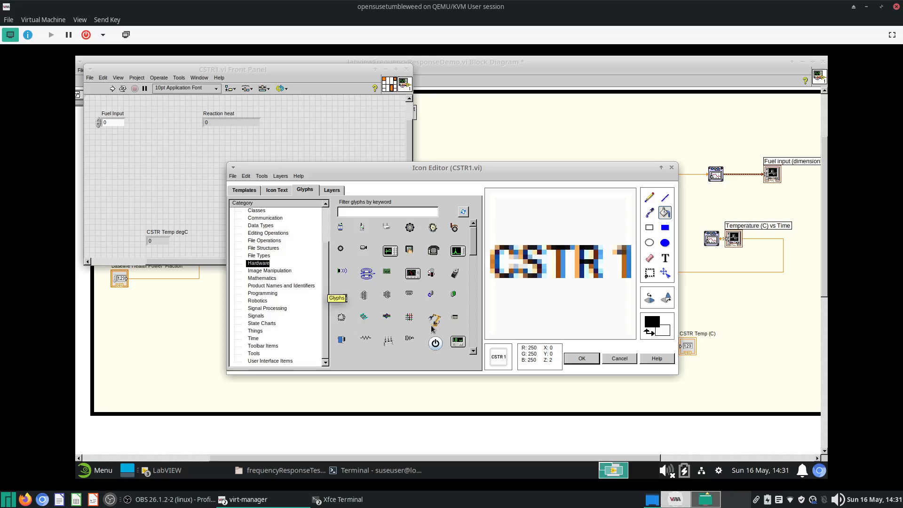
{"action": "left_click_drag", "start_coordinate": [455, 254], "coordinate": [560, 263]}
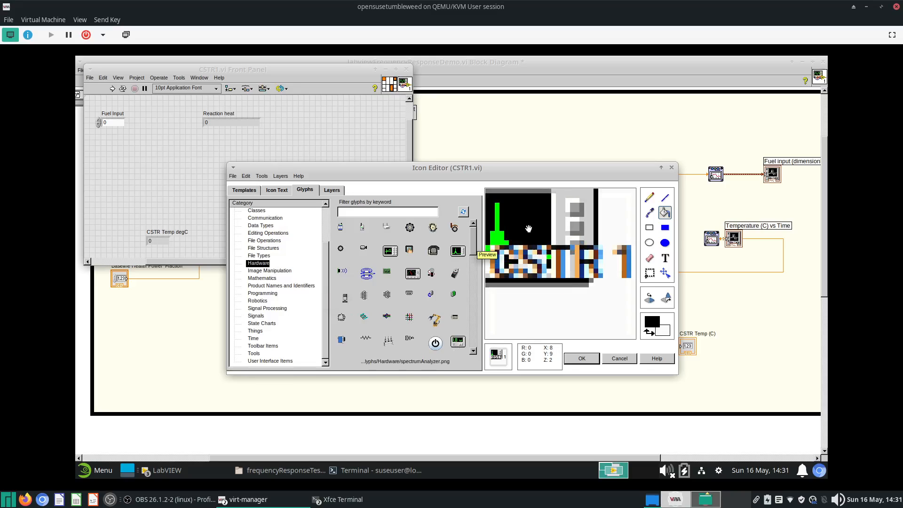
{"action": "left_click", "coordinate": [591, 361]}
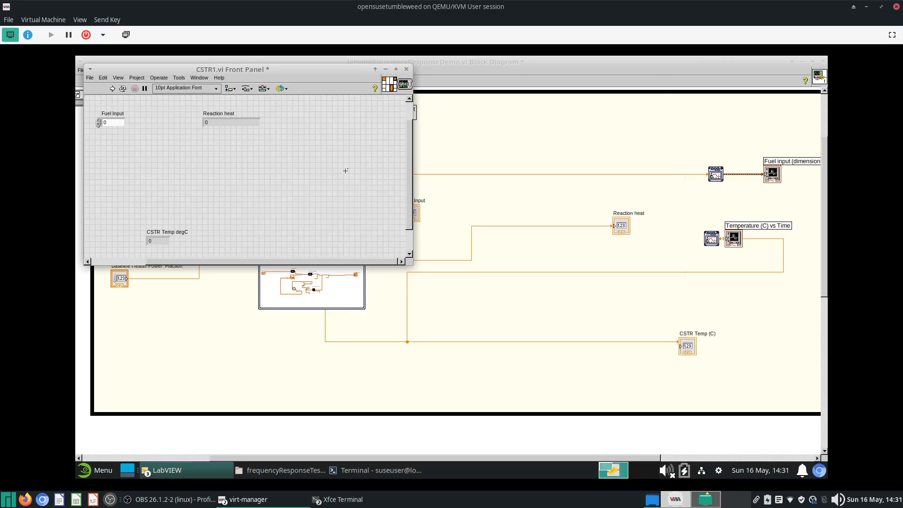
- Save the CSTR1 subsystem and close its front panel
{"action": "key", "text": "ctrl+s"}
{"action": "left_click", "coordinate": [407, 70]}
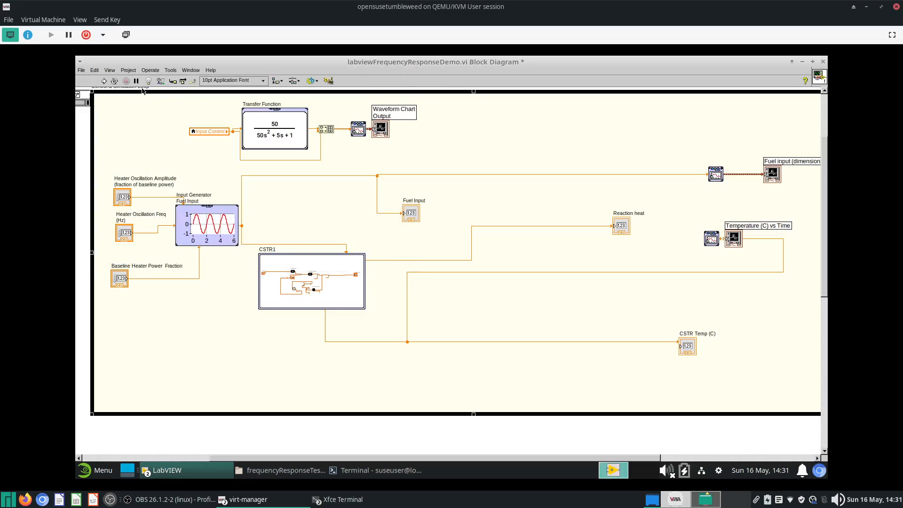
- On the main front panel, set Baseline Heater Power Fraction to 15 while the VI runs
{"action": "key", "text": "ctrl+e"}
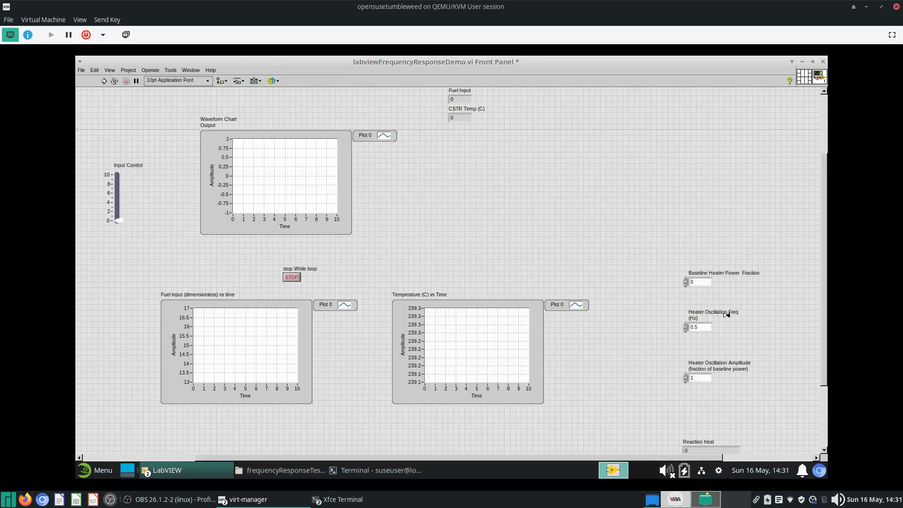
{"action": "left_click", "coordinate": [704, 280]}
{"action": "double_click", "coordinate": [705, 280]}
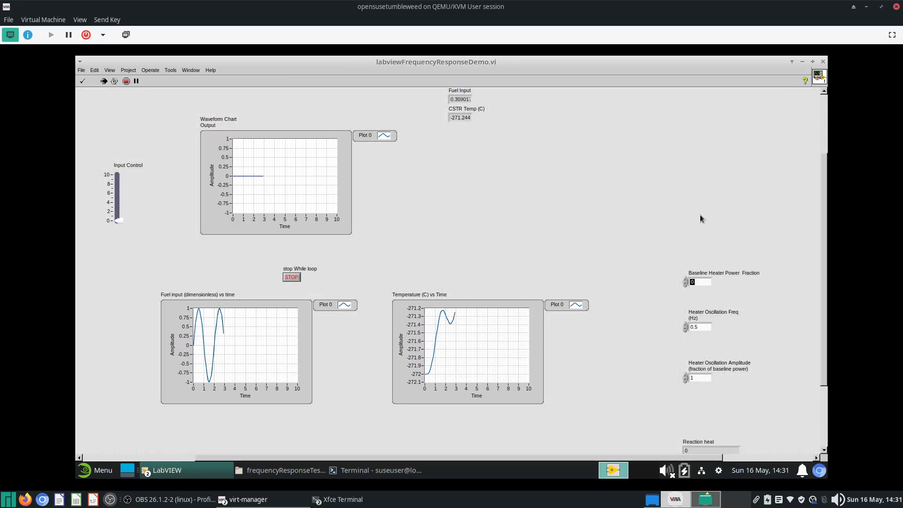
{"action": "type", "text": "15"}
{"action": "key", "text": "Return"}
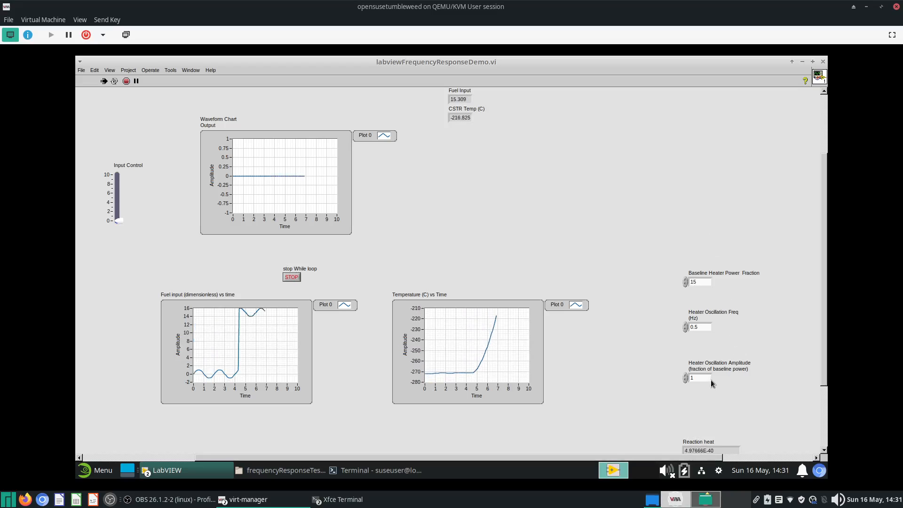
- Open the testData folder in the file manager
{"action": "scroll", "coordinate": [711, 381], "scroll_direction": "down", "scroll_amount": 1}
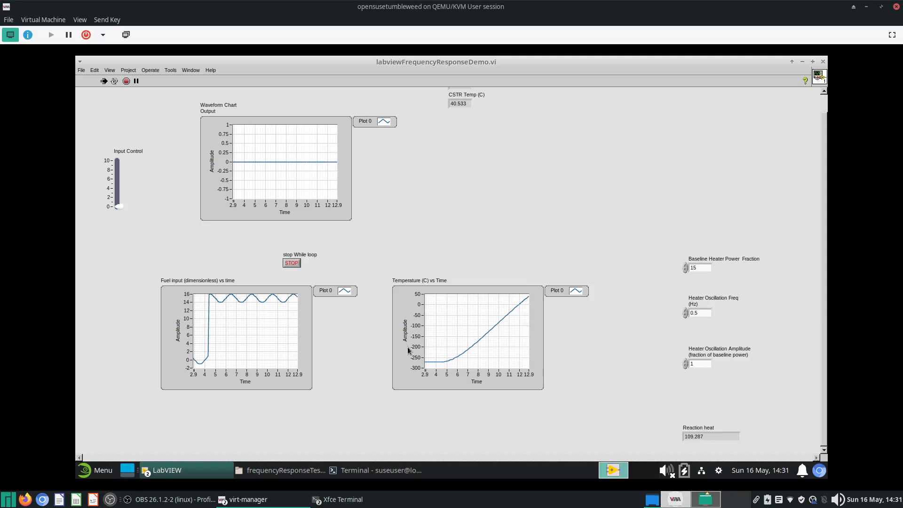
{"action": "left_click", "coordinate": [803, 62]}
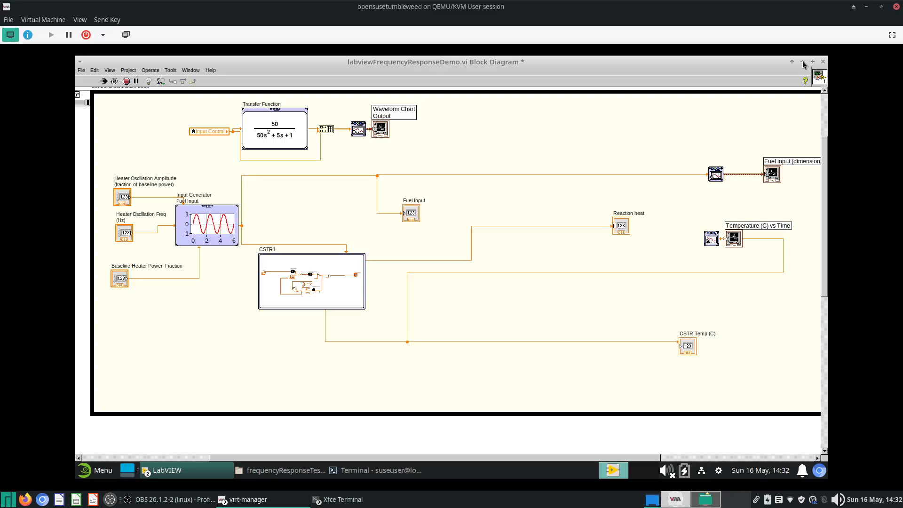
{"action": "scroll", "coordinate": [350, 292], "scroll_direction": "down", "scroll_amount": 4}
{"action": "scroll", "coordinate": [306, 278], "scroll_direction": "down", "scroll_amount": 3}
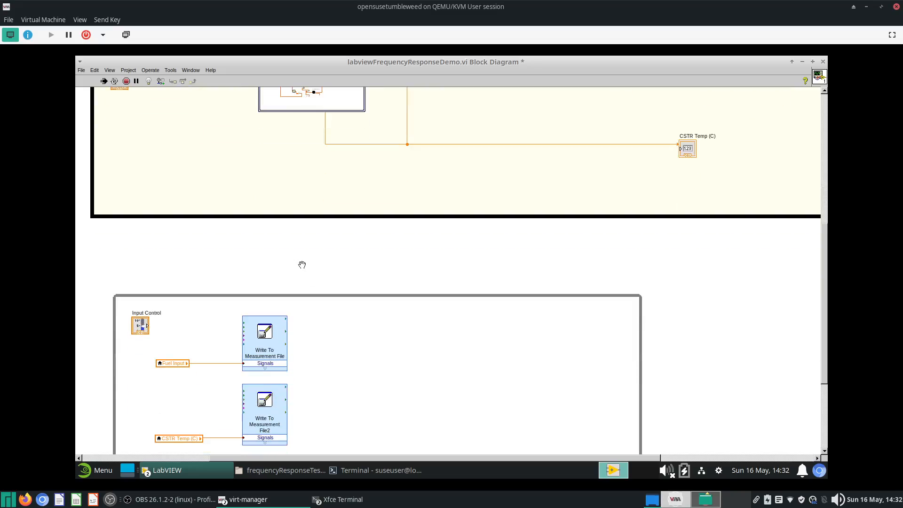
{"action": "scroll", "coordinate": [302, 265], "scroll_direction": "up", "scroll_amount": 3}
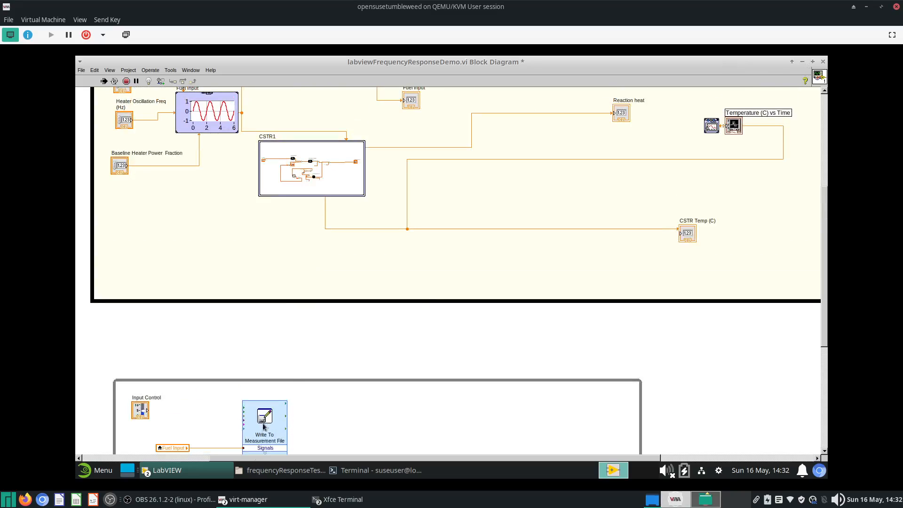
{"action": "left_click", "coordinate": [277, 472]}
{"action": "double_click", "coordinate": [248, 121]}
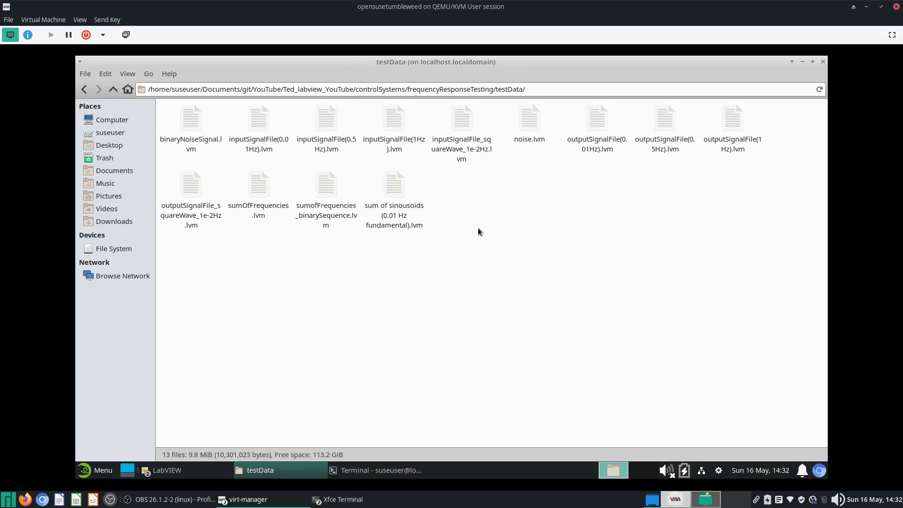
- Open inputSignalFile_squareWave_1e-2Hz.lvm, scroll through its data and close it
{"action": "left_click", "coordinate": [456, 134]}
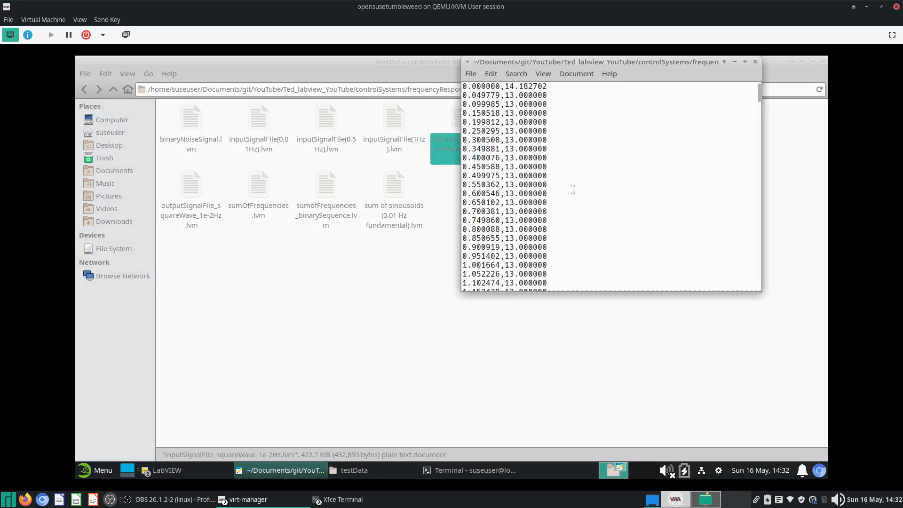
{"action": "scroll", "coordinate": [573, 190], "scroll_direction": "down", "scroll_amount": 10}
{"action": "left_click_drag", "start_coordinate": [758, 94], "coordinate": [758, 281]}
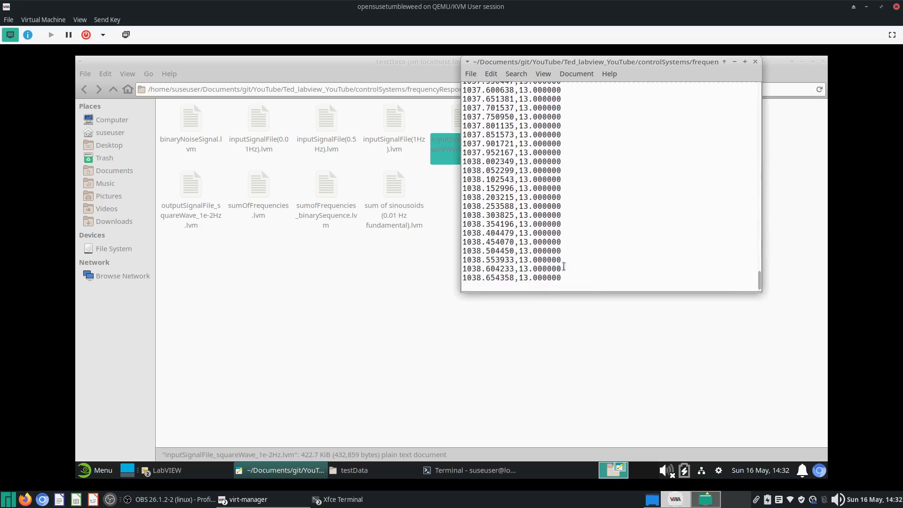
{"action": "left_click_drag", "start_coordinate": [564, 267], "coordinate": [538, 142]}
{"action": "left_click", "coordinate": [597, 198]}
{"action": "left_click_drag", "start_coordinate": [758, 277], "coordinate": [758, 89]}
{"action": "left_click", "coordinate": [756, 62]}
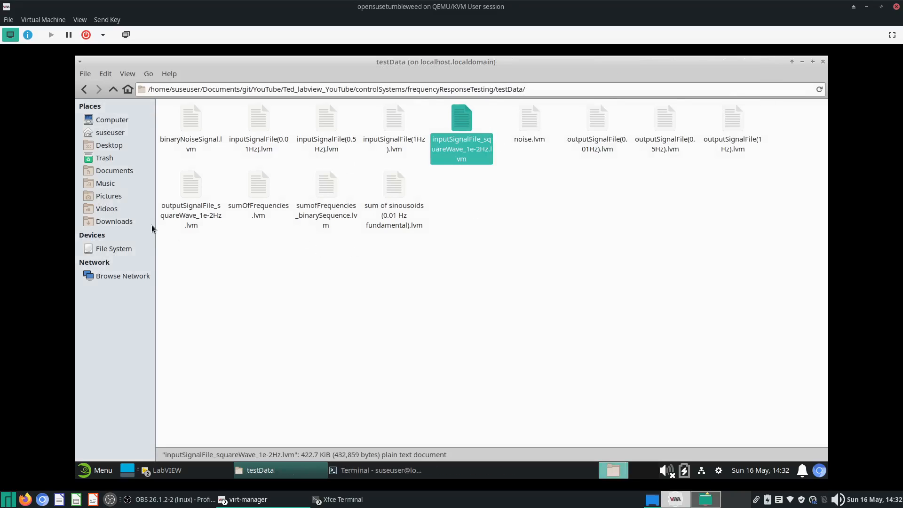
- Open outputSignalFile_squareWave_1e-2Hz.lvm in the text editor, scroll through its data and close it
{"action": "double_click", "coordinate": [195, 205]}
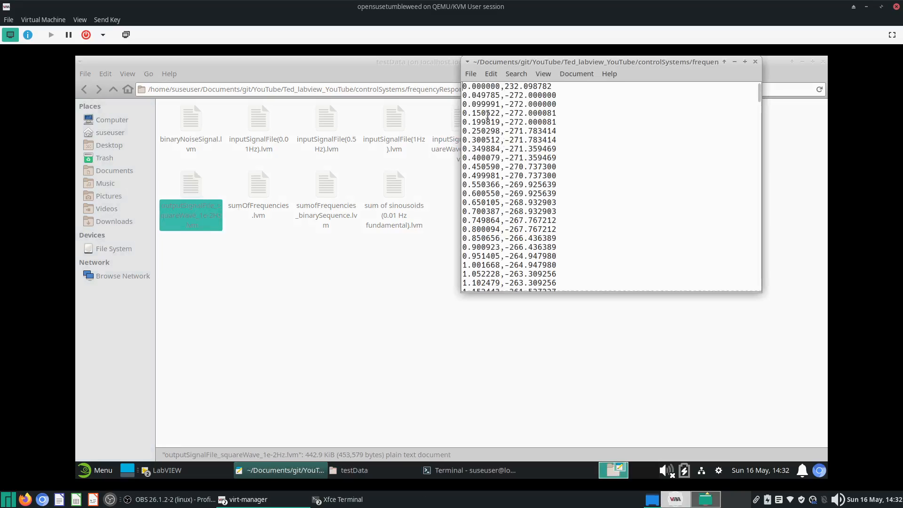
{"action": "left_click_drag", "start_coordinate": [487, 115], "coordinate": [580, 268]}
{"action": "scroll", "coordinate": [596, 254], "scroll_direction": "down", "scroll_amount": 20}
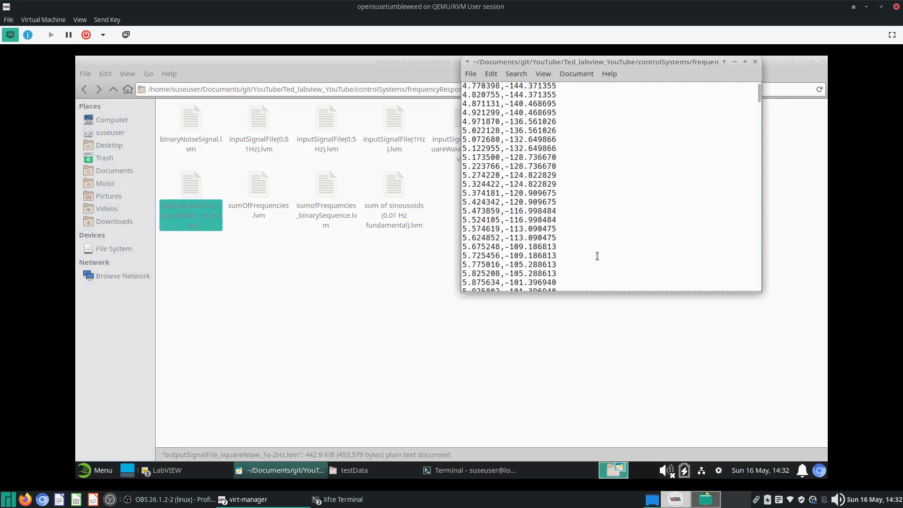
{"action": "scroll", "coordinate": [597, 256], "scroll_direction": "down", "scroll_amount": 20}
{"action": "left_click_drag", "start_coordinate": [577, 241], "coordinate": [463, 117]}
{"action": "scroll", "coordinate": [539, 188], "scroll_direction": "up", "scroll_amount": 3}
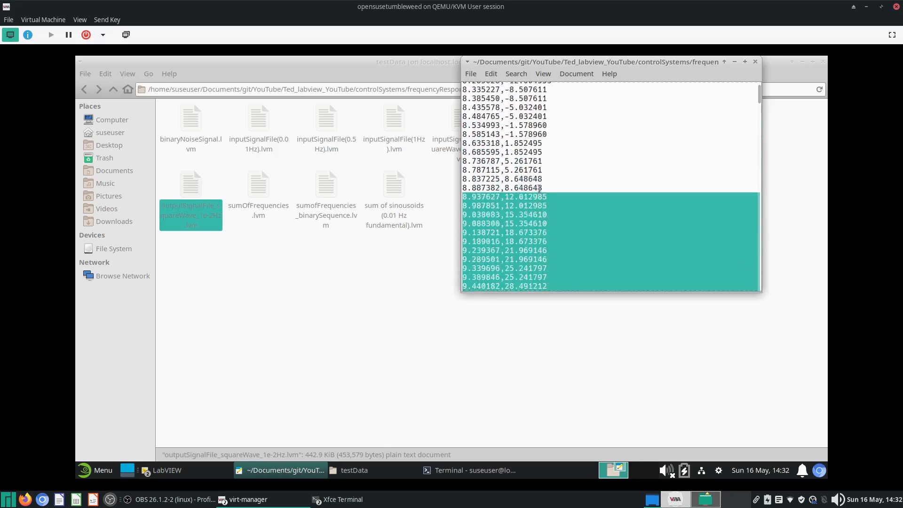
{"action": "scroll", "coordinate": [539, 188], "scroll_direction": "up", "scroll_amount": 13}
{"action": "left_click_drag", "start_coordinate": [586, 221], "coordinate": [461, 101]}
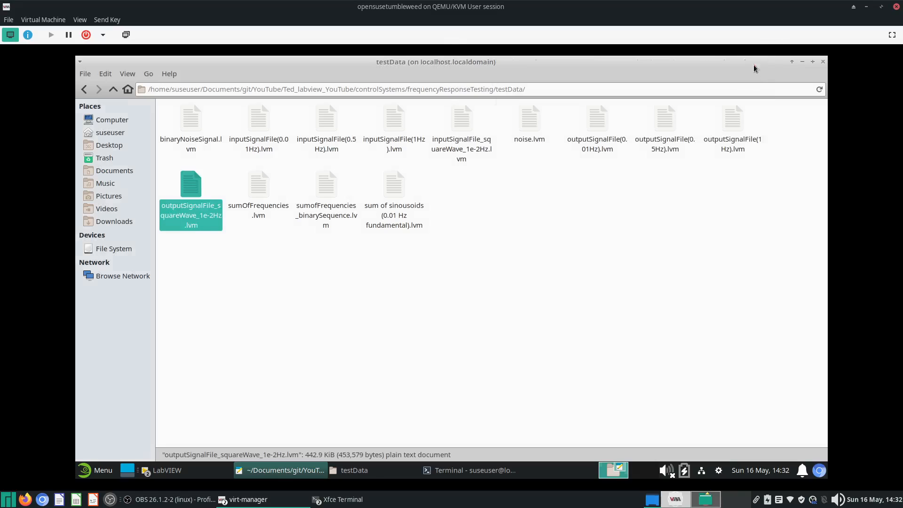
{"action": "left_click", "coordinate": [755, 62]}
{"action": "left_click", "coordinate": [803, 61]}
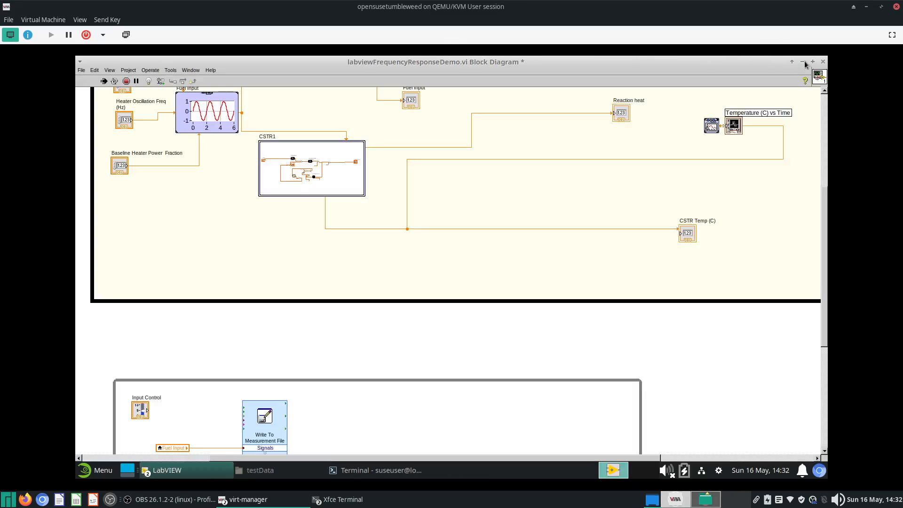
{"action": "left_click", "coordinate": [799, 61]}
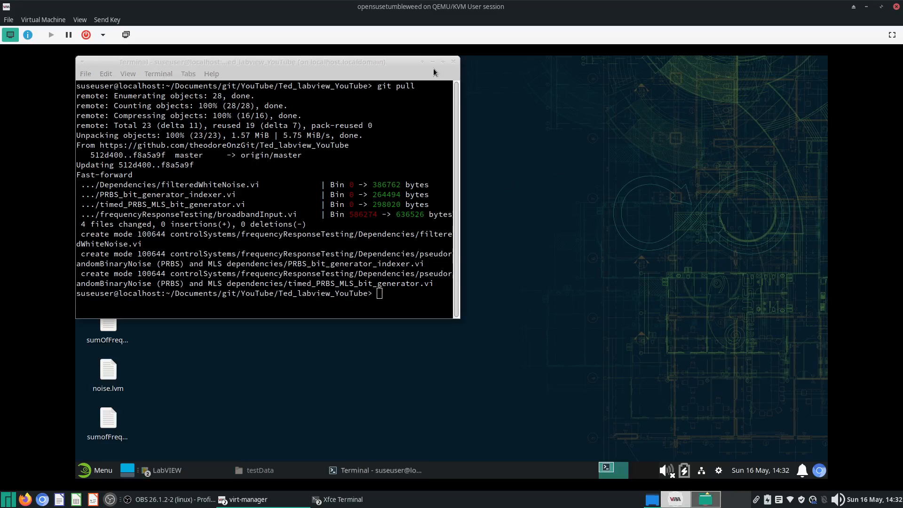
{"action": "left_click", "coordinate": [433, 62]}
{"action": "left_click", "coordinate": [259, 474]}
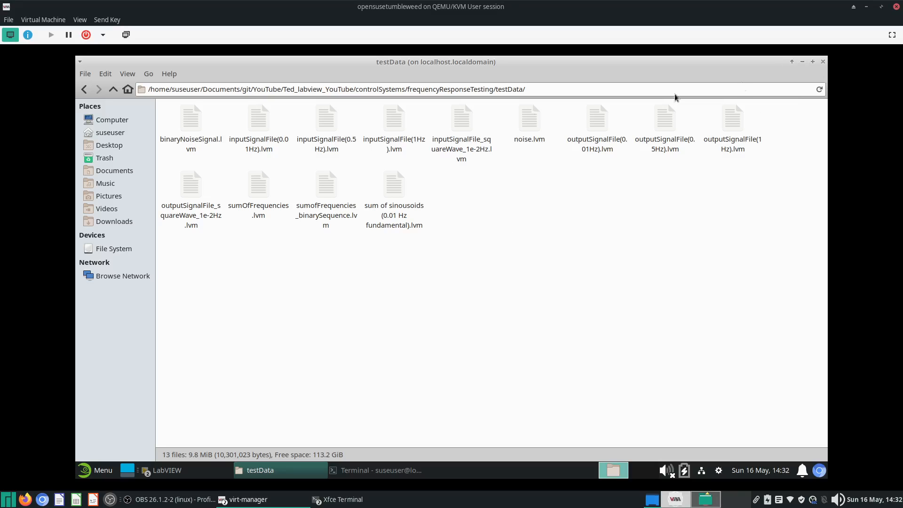
- Open inputSignalFile_squareWave_1e-2Hz.lvm with LibreOffice Calc
{"action": "right_click", "coordinate": [471, 152]}
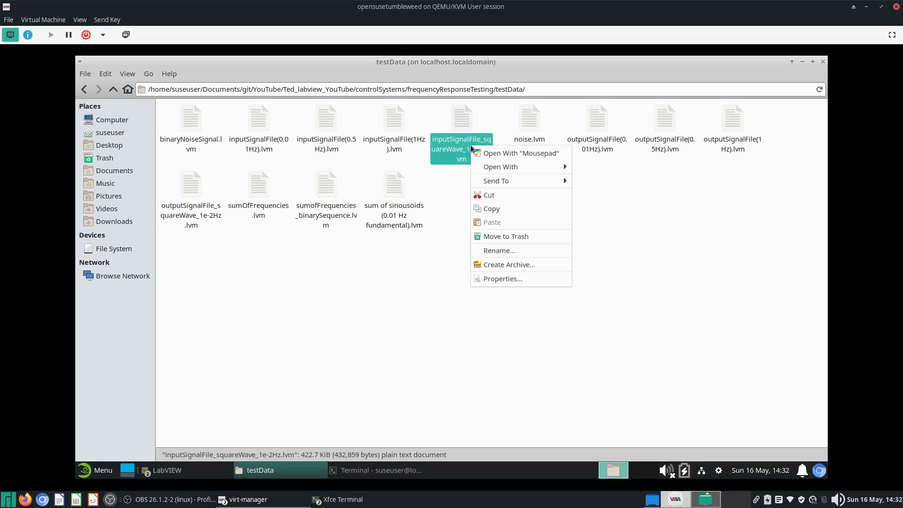
{"action": "mouse_move", "coordinate": [544, 168]}
{"action": "left_click", "coordinate": [582, 167]}
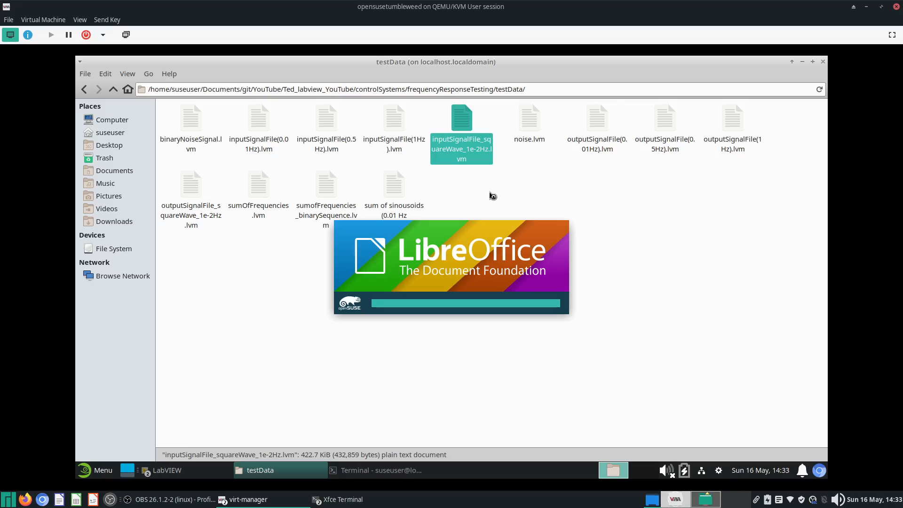
{"action": "left_click", "coordinate": [598, 408]}
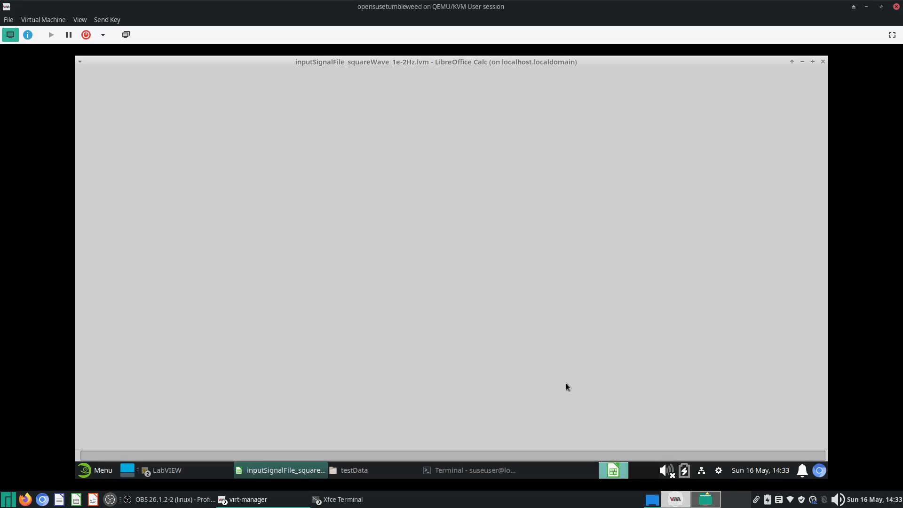
{"action": "left_click", "coordinate": [559, 320]}
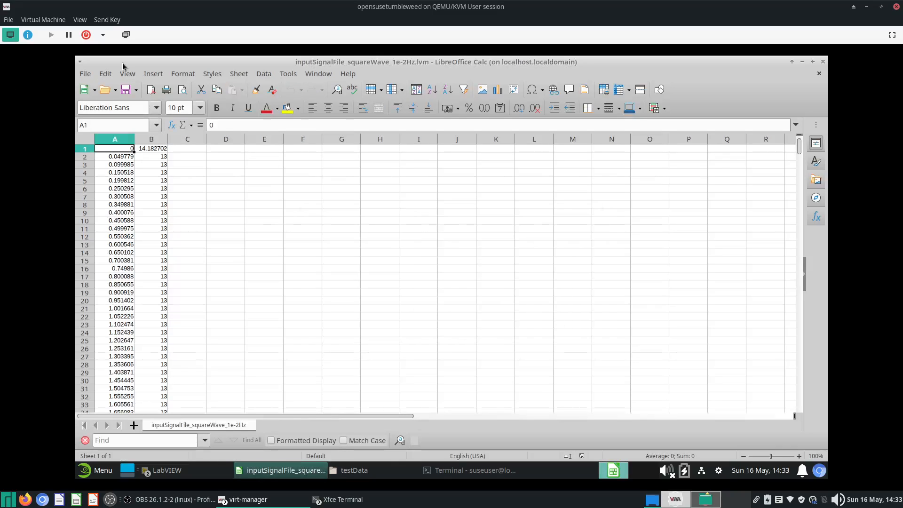
- Save the spreadsheet in testData as squareWave_inputOutput_1e-2Hz in Text CSV format, keeping the CSV format
{"action": "left_click", "coordinate": [89, 75]}
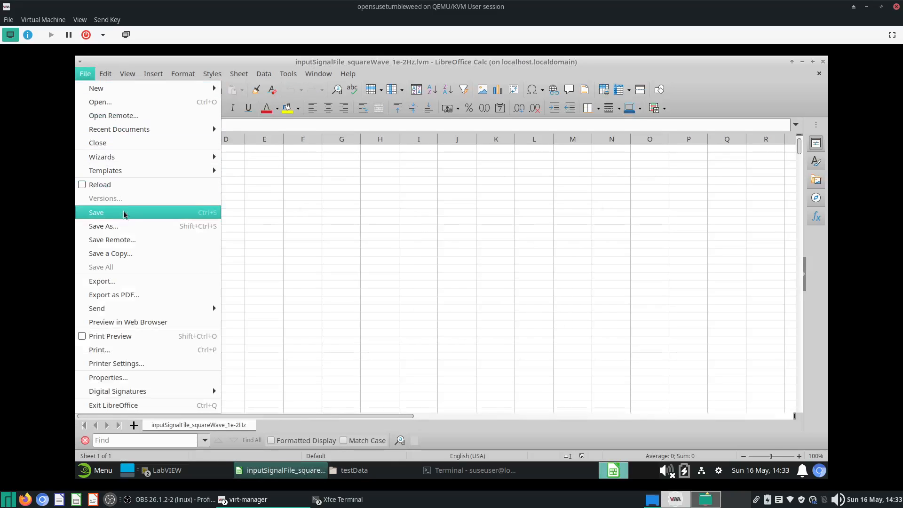
{"action": "left_click", "coordinate": [123, 224]}
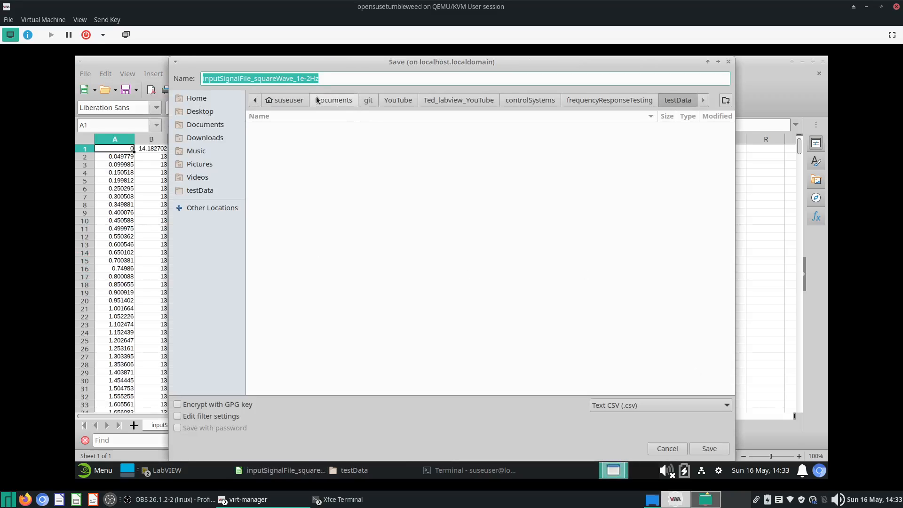
{"action": "left_click", "coordinate": [266, 79]}
{"action": "key", "text": "shift+Home"}
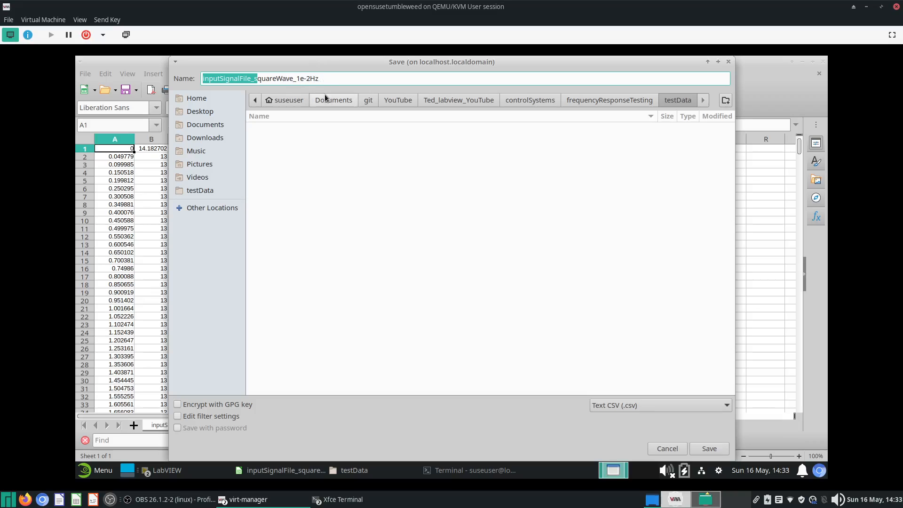
{"action": "key", "text": "BackSpace"}
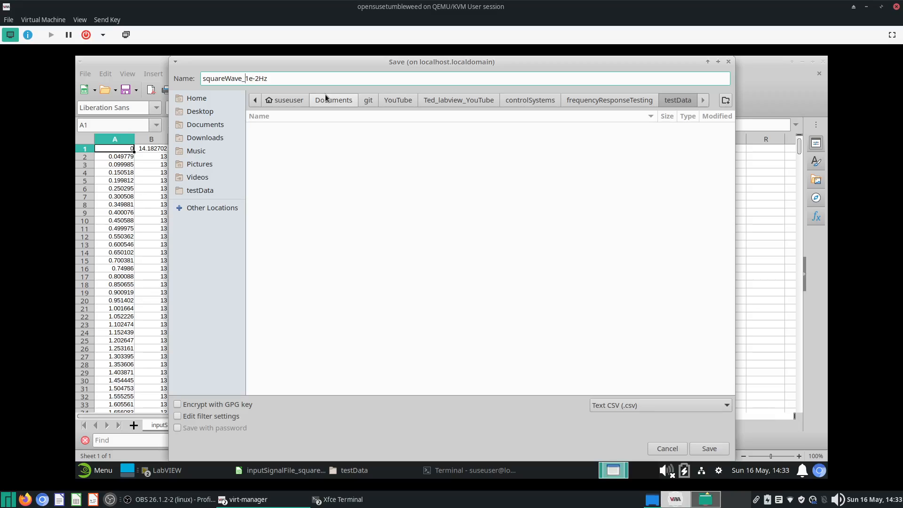
{"action": "type", "text": "inputOutput_"}
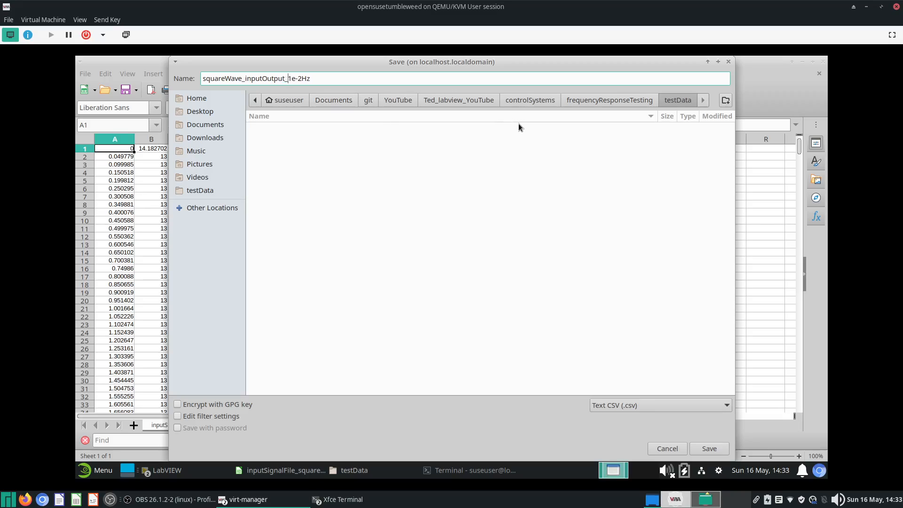
{"action": "left_click", "coordinate": [720, 455]}
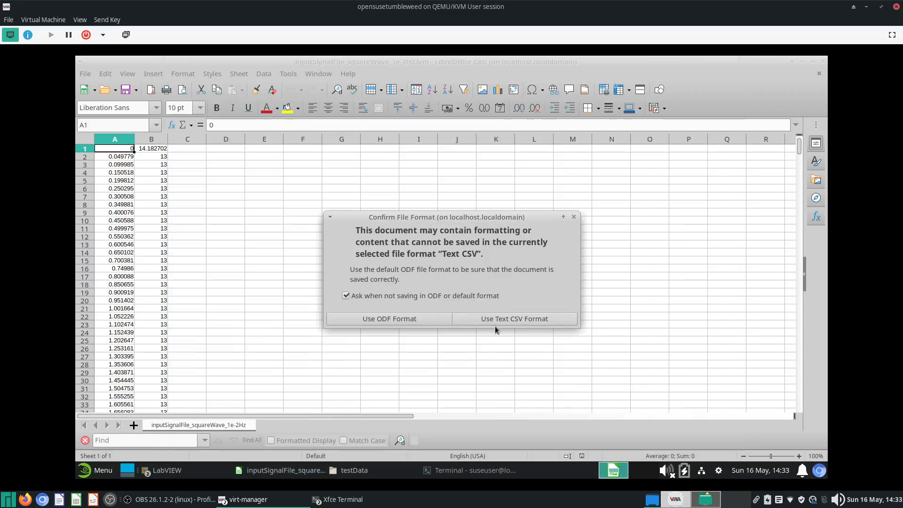
{"action": "left_click", "coordinate": [494, 323]}
- Open squareWave_inputOutput_1e-2Hz.csv and copy column B's data from B1 down to the last row
{"action": "left_click", "coordinate": [334, 472]}
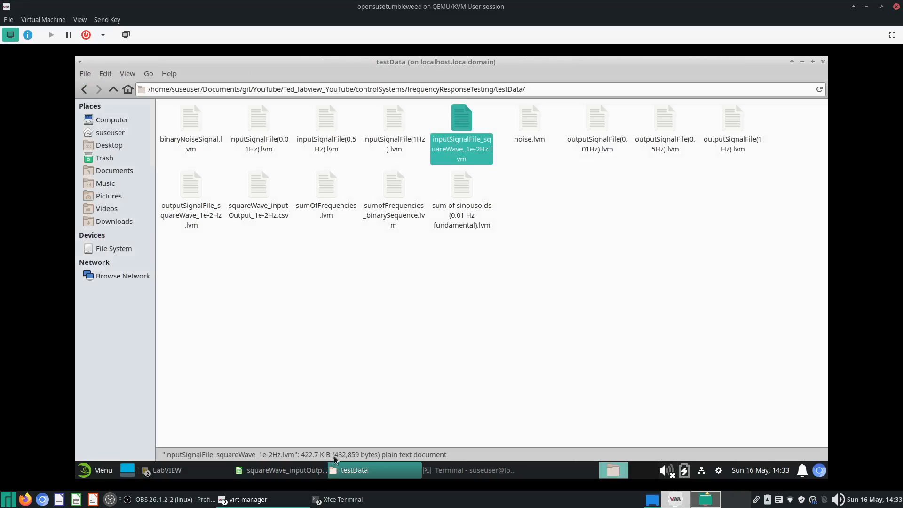
{"action": "double_click", "coordinate": [257, 184]}
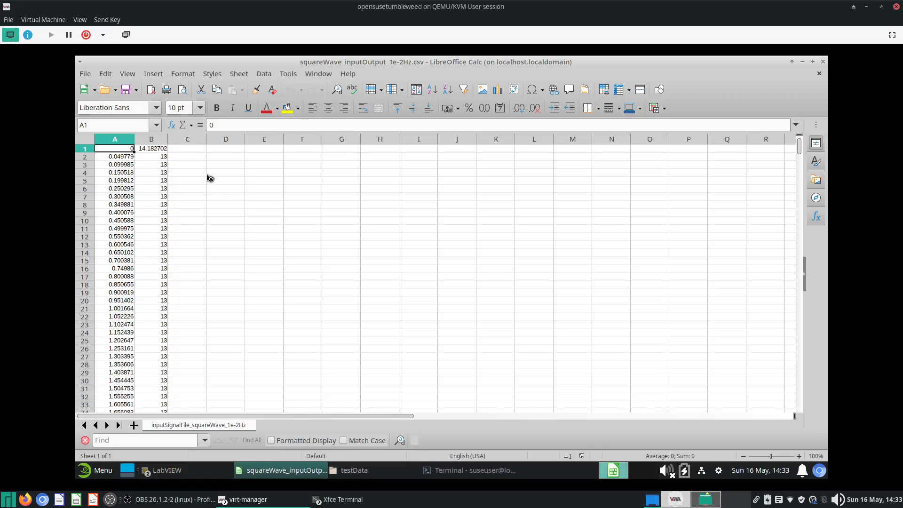
{"action": "left_click", "coordinate": [163, 148]}
{"action": "key", "text": "ctrl+shift+Down"}
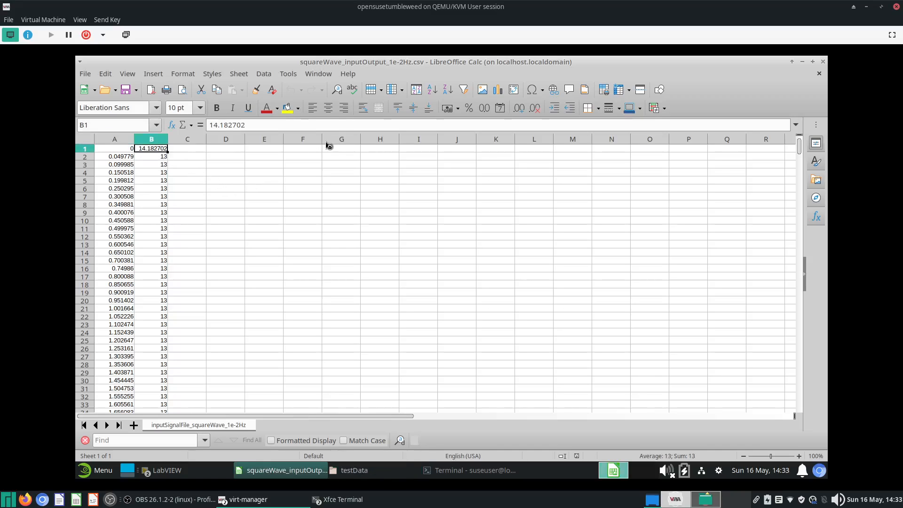
{"action": "key", "text": "ctrl+c"}
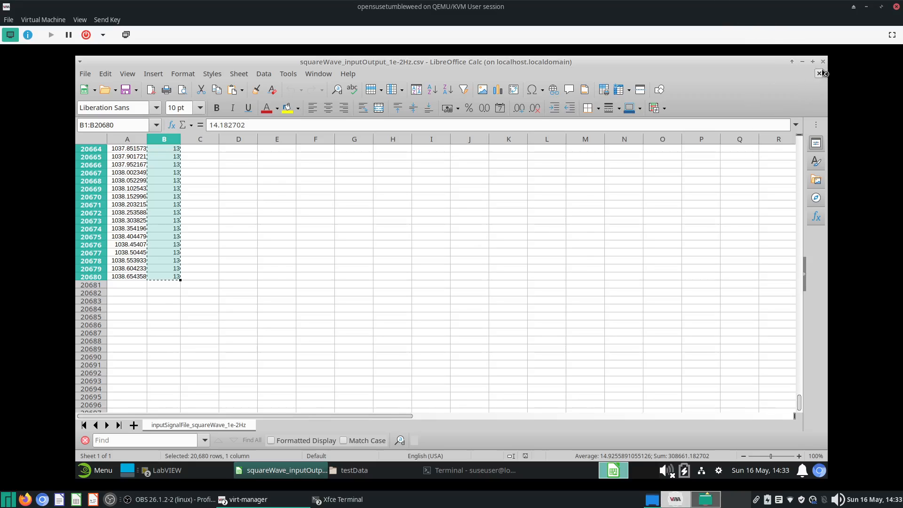
- Open outputSignalFile_squareWave_1e-2Hz.lvm in Calc with default import settings and copy its column B data
{"action": "left_click", "coordinate": [343, 469]}
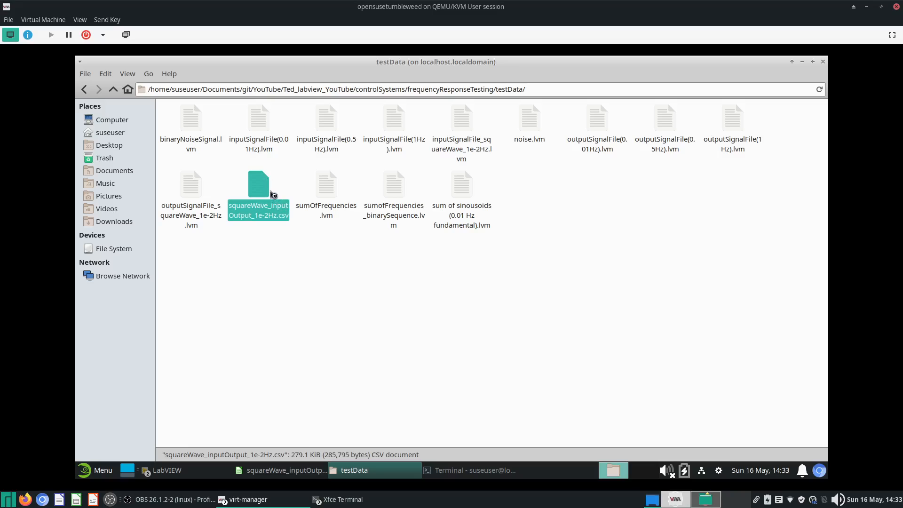
{"action": "left_click", "coordinate": [191, 185]}
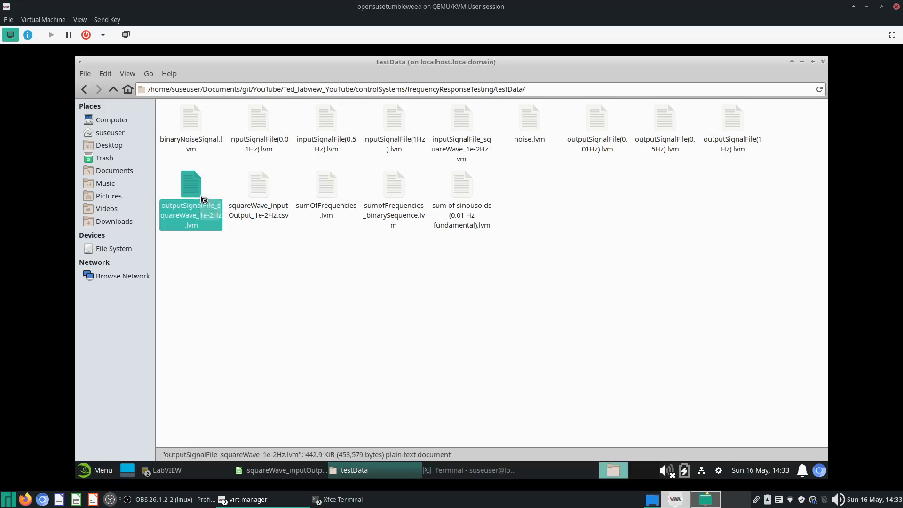
{"action": "right_click", "coordinate": [195, 190]}
{"action": "mouse_move", "coordinate": [229, 216]}
{"action": "left_click", "coordinate": [329, 210]}
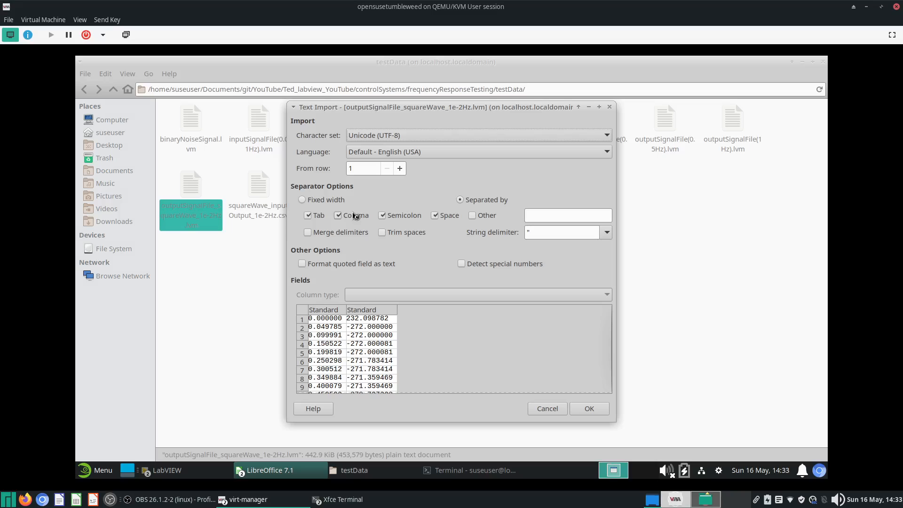
{"action": "left_click", "coordinate": [589, 408]}
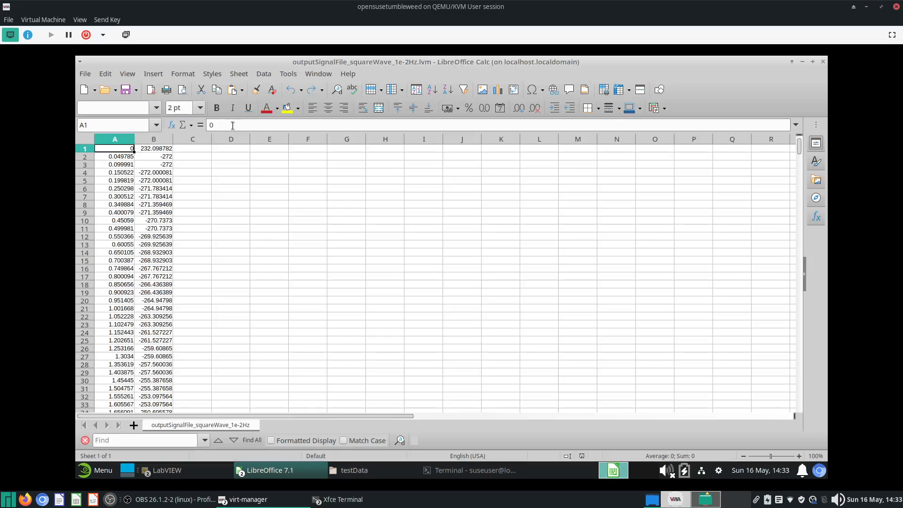
{"action": "left_click", "coordinate": [153, 148]}
{"action": "key", "text": "ctrl+shift+Down"}
{"action": "key", "text": "ctrl+c"}
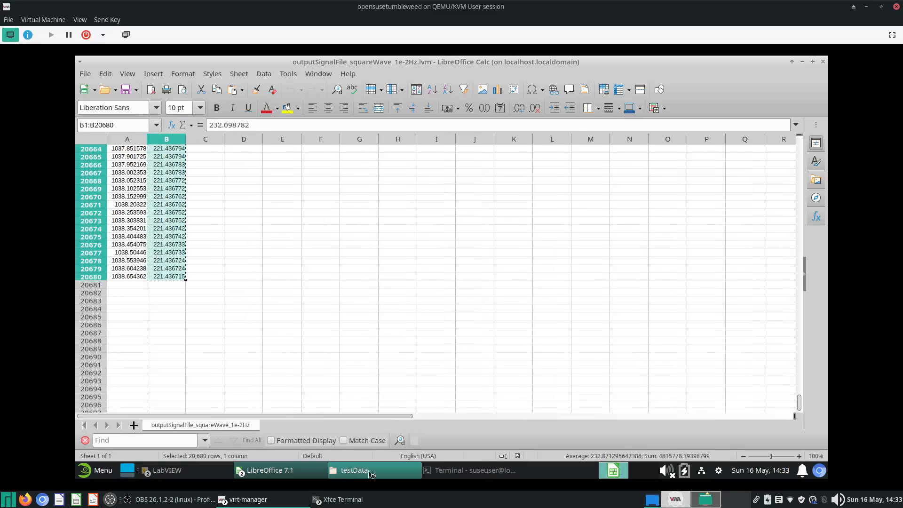
- Paste the copied output data into column C of squareWave_inputOutput_1e-2Hz.csv starting at C1
{"action": "left_click", "coordinate": [305, 470]}
{"action": "left_click", "coordinate": [301, 439]}
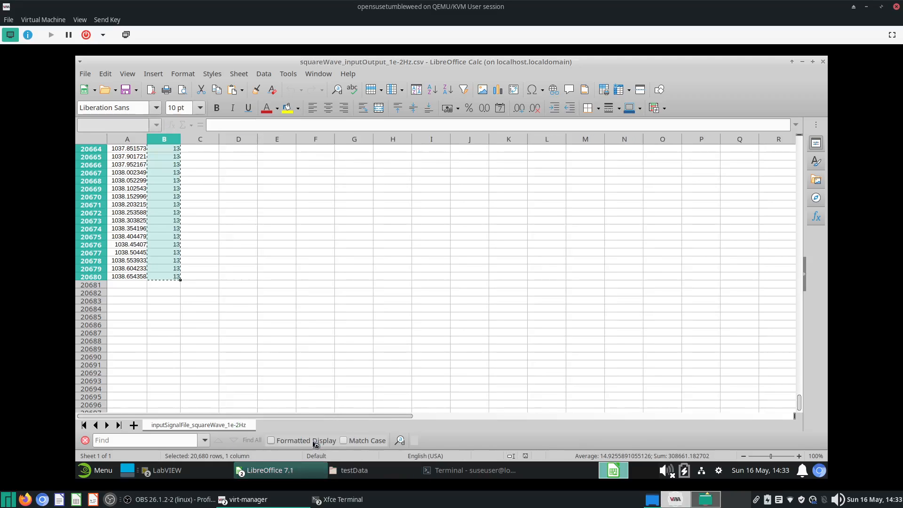
{"action": "left_click", "coordinate": [210, 246]}
{"action": "key", "text": "ctrl+shift+Up"}
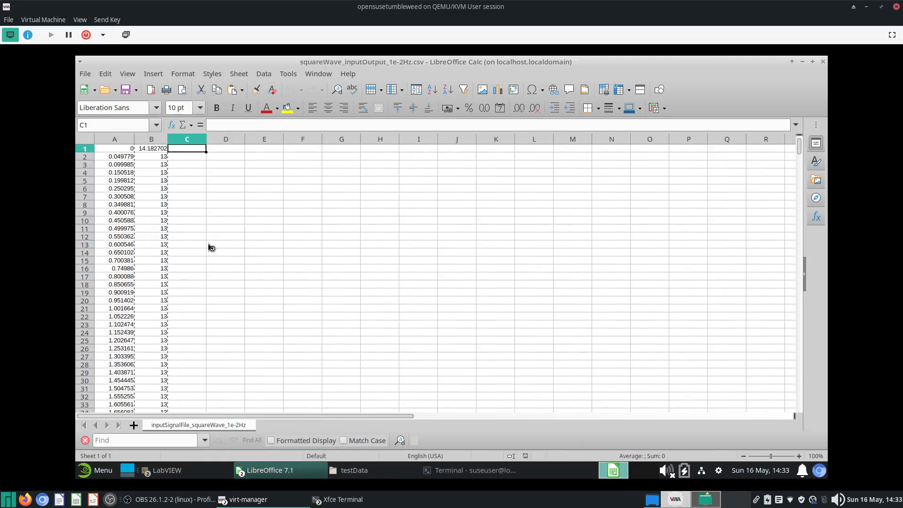
{"action": "key", "text": "ctrl+v"}
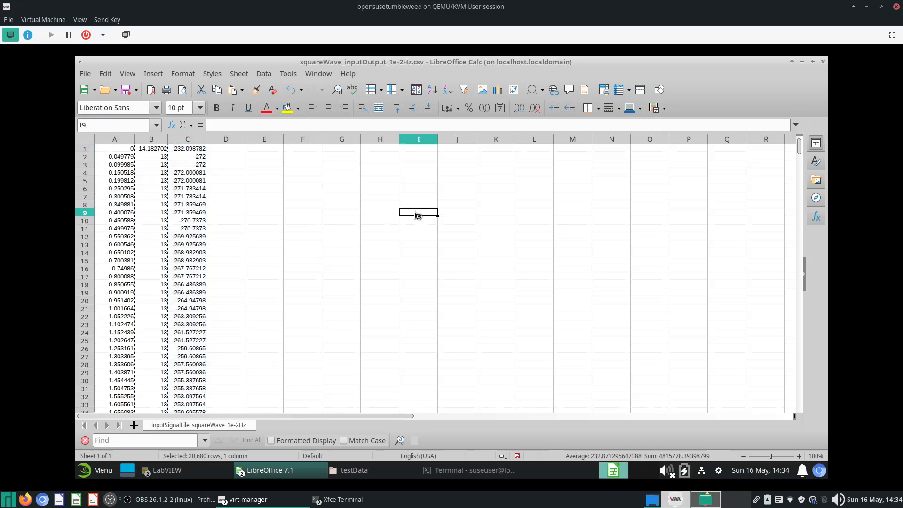
- Scroll through the combined three-column data and return to the top of the sheet
{"action": "left_click", "coordinate": [416, 212]}
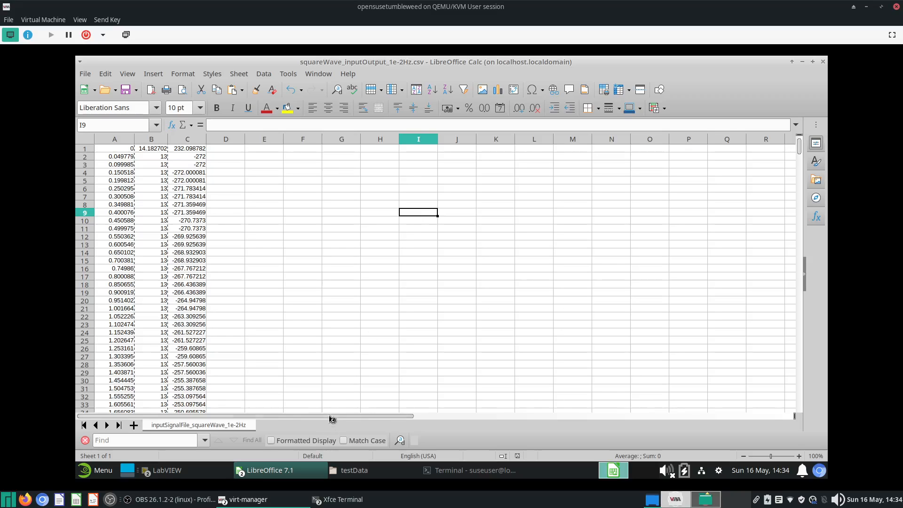
{"action": "scroll", "coordinate": [333, 396], "scroll_direction": "down", "scroll_amount": 8}
{"action": "scroll", "coordinate": [333, 397], "scroll_direction": "down", "scroll_amount": 20}
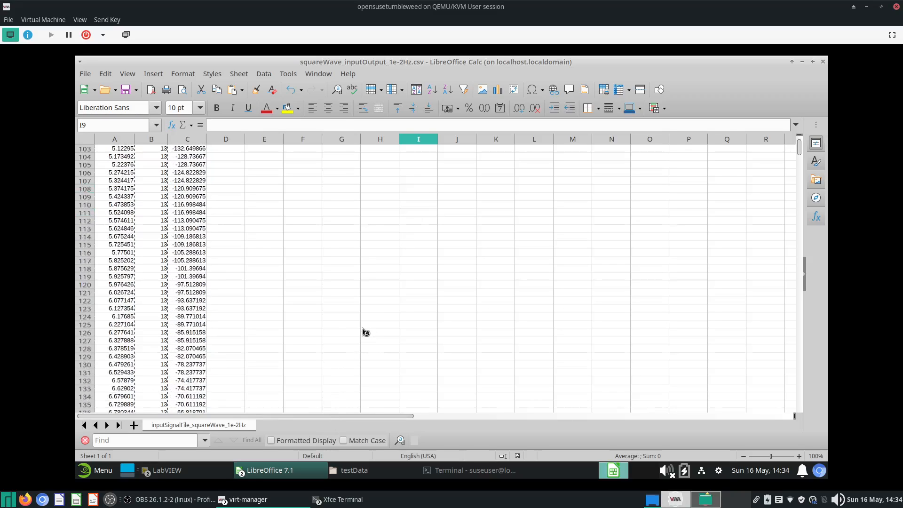
{"action": "scroll", "coordinate": [359, 310], "scroll_direction": "down", "scroll_amount": 20}
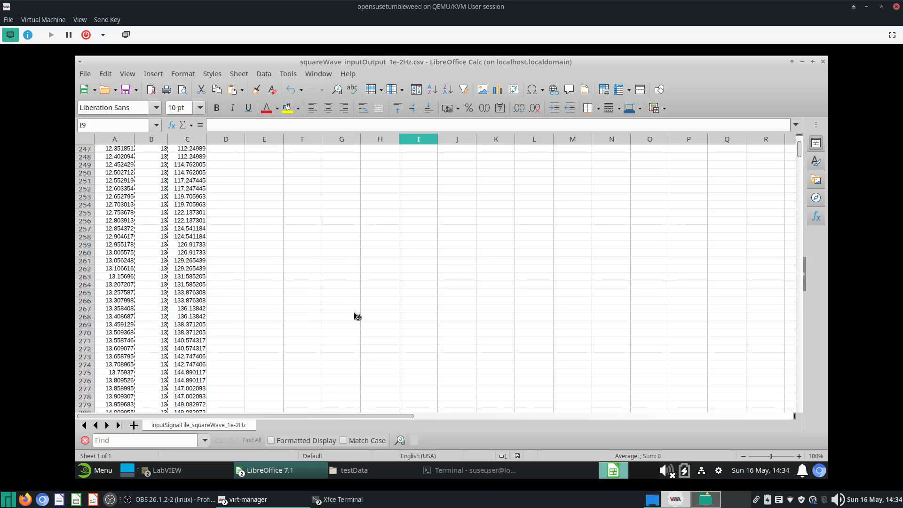
{"action": "scroll", "coordinate": [356, 322], "scroll_direction": "down", "scroll_amount": 20}
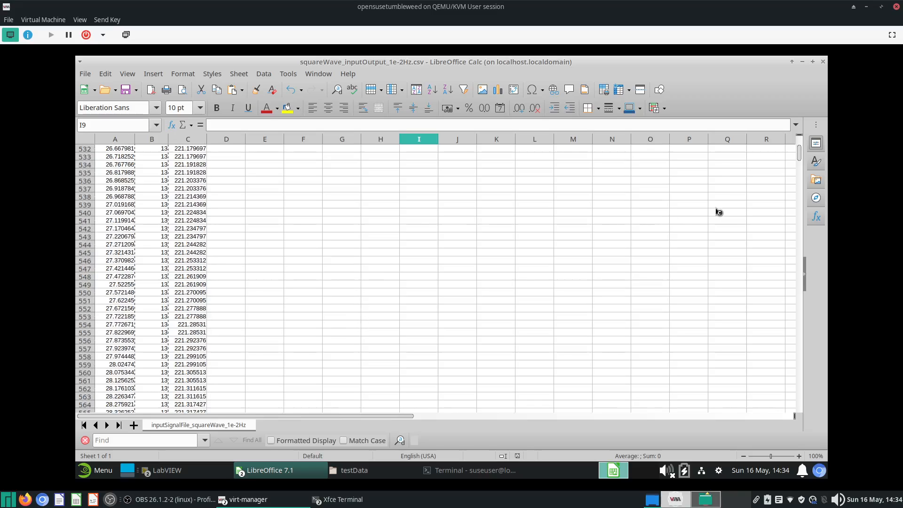
{"action": "left_click_drag", "start_coordinate": [799, 152], "coordinate": [788, 110]}
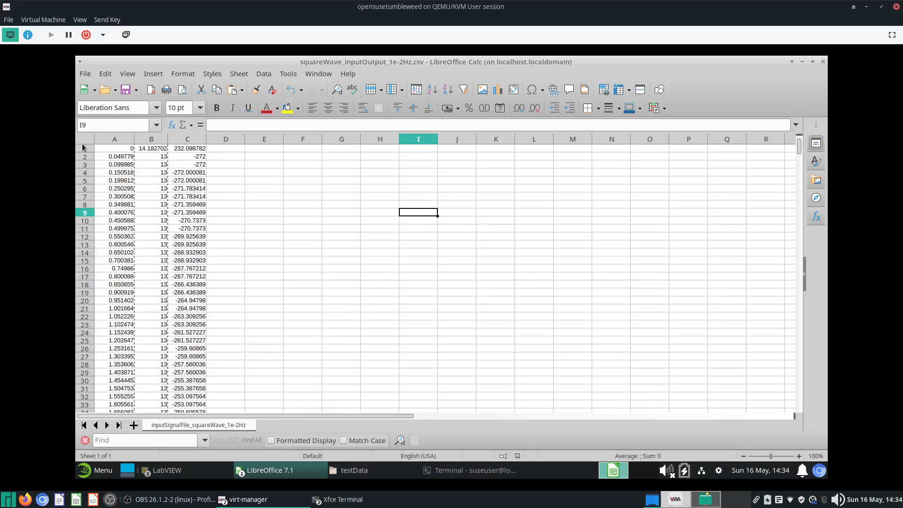
- Select all data in columns A to C and insert an XY scatter chart of it
{"action": "left_click", "coordinate": [120, 150]}
{"action": "key", "text": "ctrl+shift+End"}
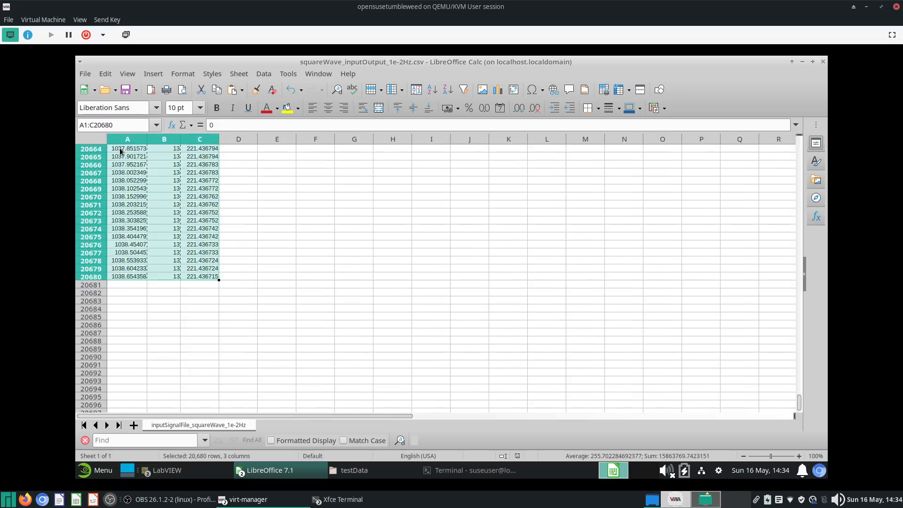
{"action": "left_click_drag", "start_coordinate": [799, 402], "coordinate": [791, 134]}
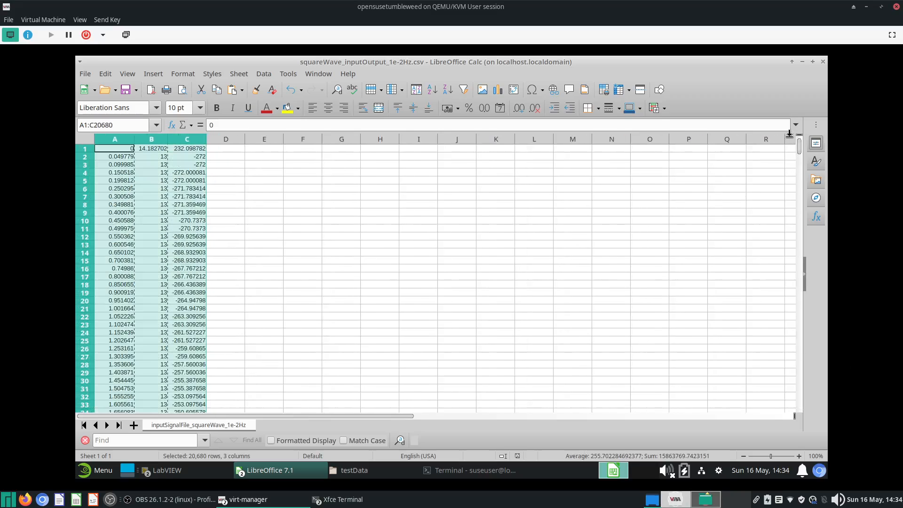
{"action": "left_click", "coordinate": [813, 502]}
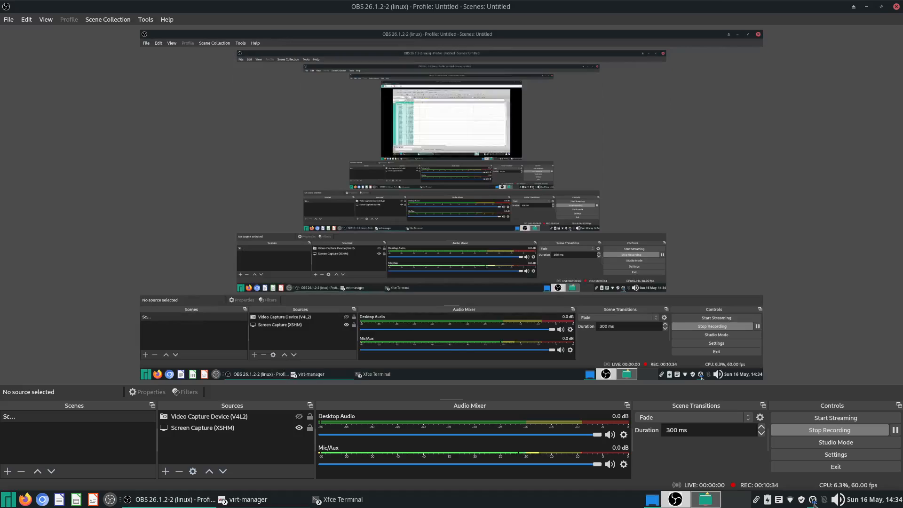
{"action": "left_click", "coordinate": [249, 500]}
{"action": "left_click", "coordinate": [287, 466]}
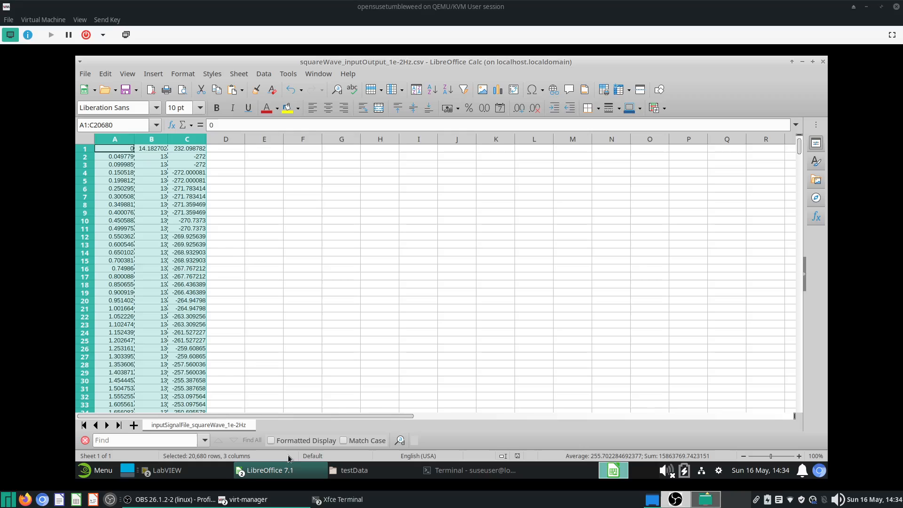
{"action": "left_click", "coordinate": [154, 74]}
{"action": "left_click", "coordinate": [180, 108]}
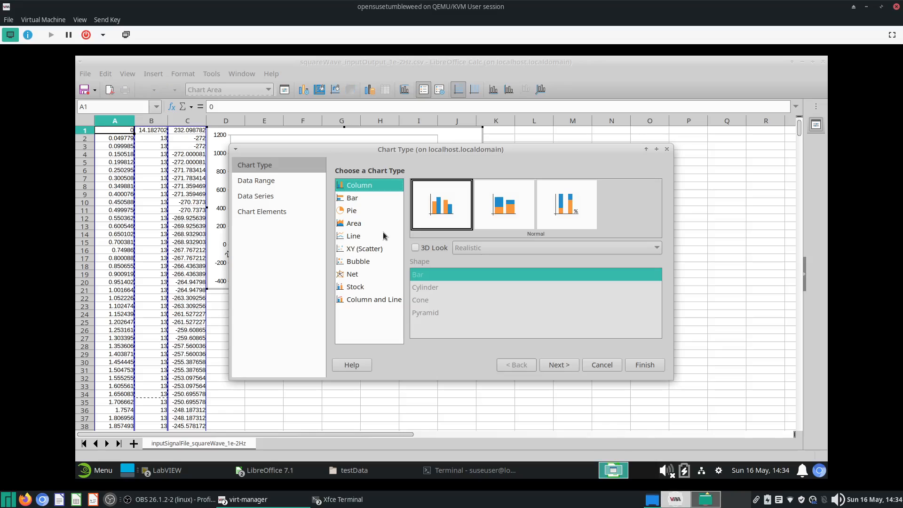
{"action": "left_click", "coordinate": [376, 248]}
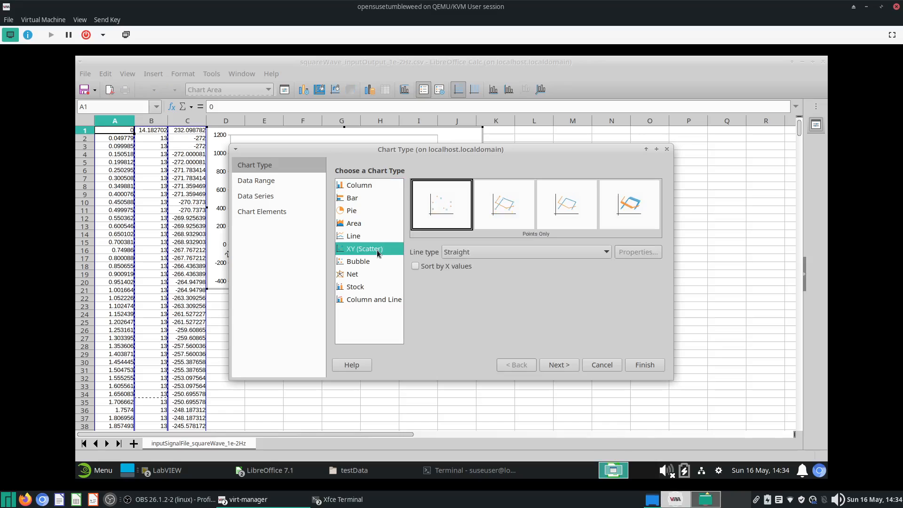
{"action": "left_click", "coordinate": [546, 210]}
{"action": "double_click", "coordinate": [557, 366]}
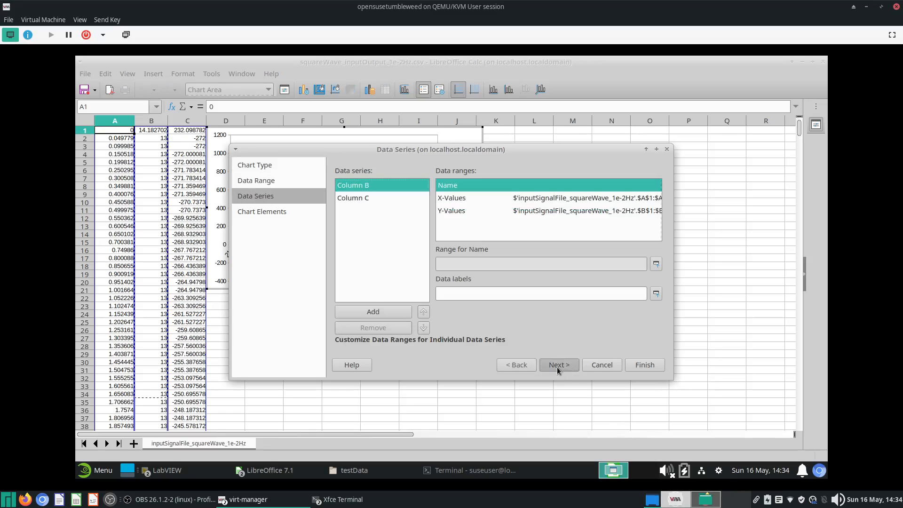
{"action": "left_click", "coordinate": [557, 366]}
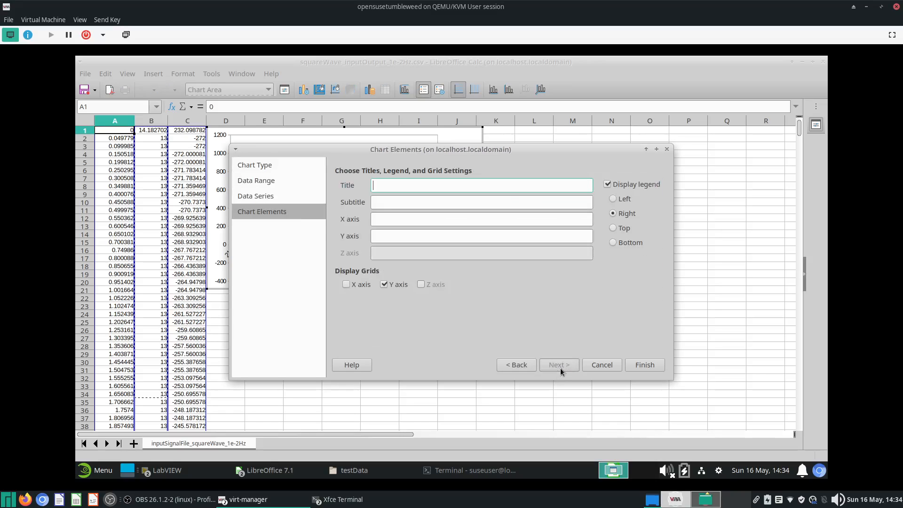
{"action": "left_click", "coordinate": [644, 365]}
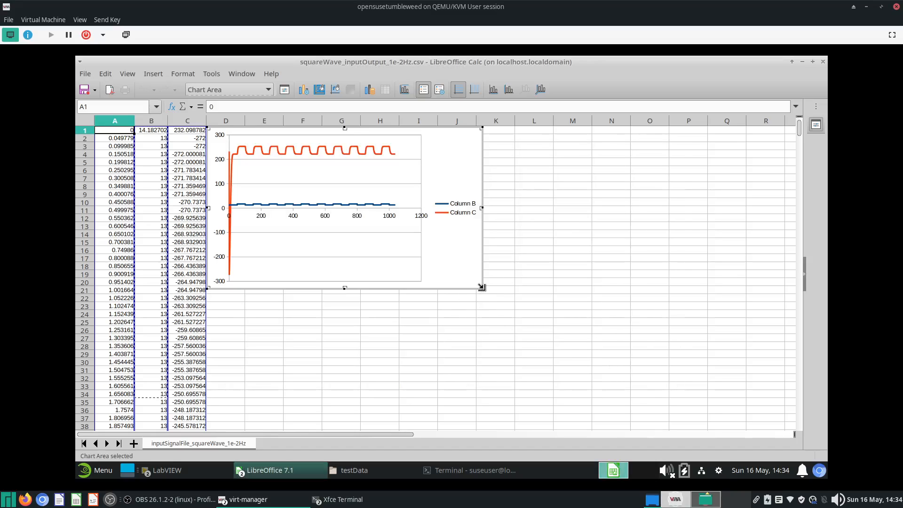
- Enlarge the scatter chart and delete it
{"action": "left_click_drag", "start_coordinate": [483, 289], "coordinate": [597, 366]}
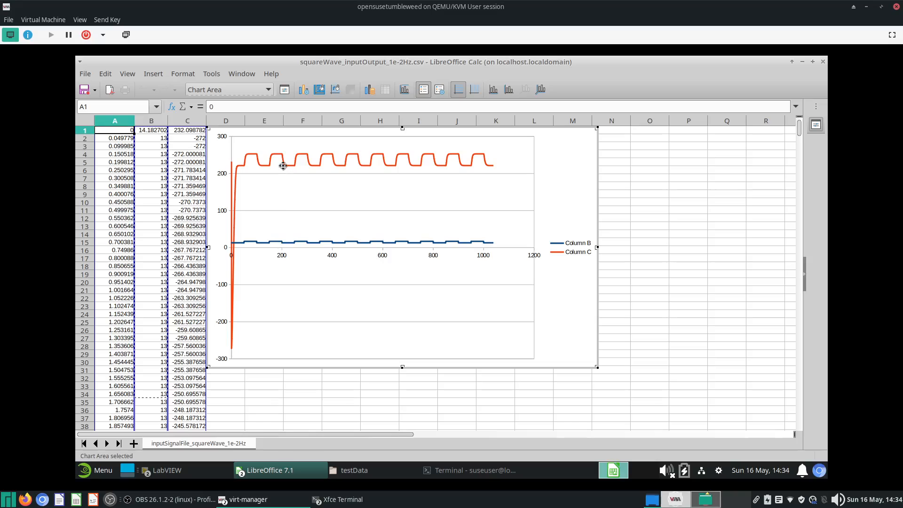
{"action": "left_click", "coordinate": [594, 205]}
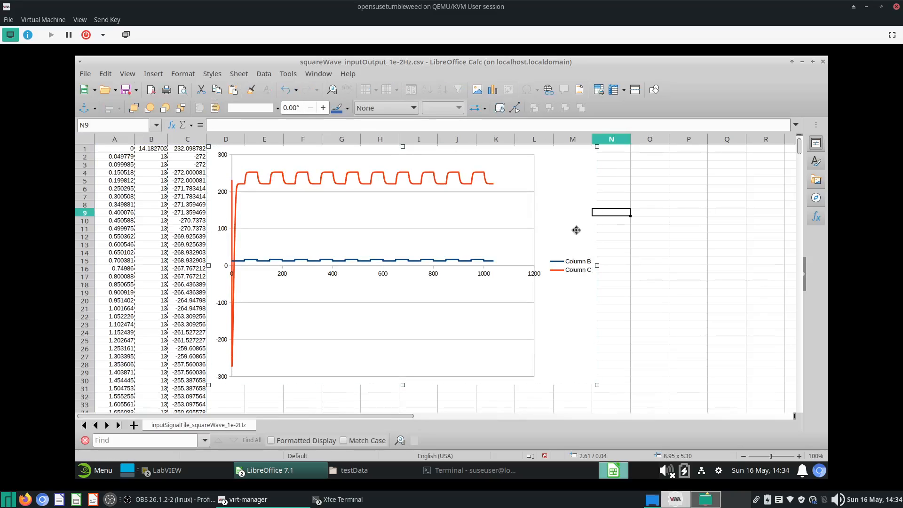
{"action": "key", "text": "Delete"}
- Delete rows 1 through 3982 so the data starts at the row with time 199.994512
{"action": "left_click_drag", "start_coordinate": [576, 230], "coordinate": [571, 236]}
{"action": "left_click_drag", "start_coordinate": [418, 310], "coordinate": [414, 302]}
{"action": "scroll", "coordinate": [270, 357], "scroll_direction": "down", "scroll_amount": 18}
{"action": "left_click_drag", "start_coordinate": [799, 147], "coordinate": [817, 199]}
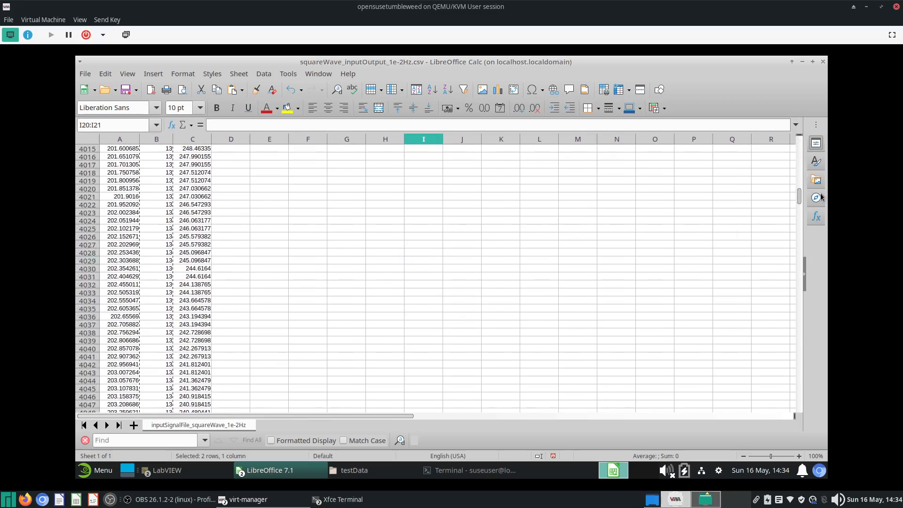
{"action": "scroll", "coordinate": [158, 216], "scroll_direction": "up", "scroll_amount": 7}
{"action": "scroll", "coordinate": [139, 286], "scroll_direction": "up", "scroll_amount": 10}
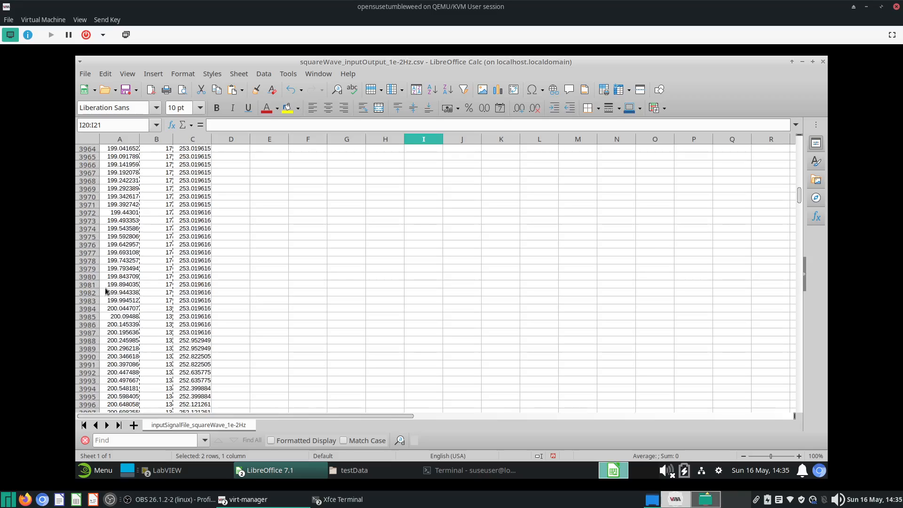
{"action": "left_click", "coordinate": [89, 302]}
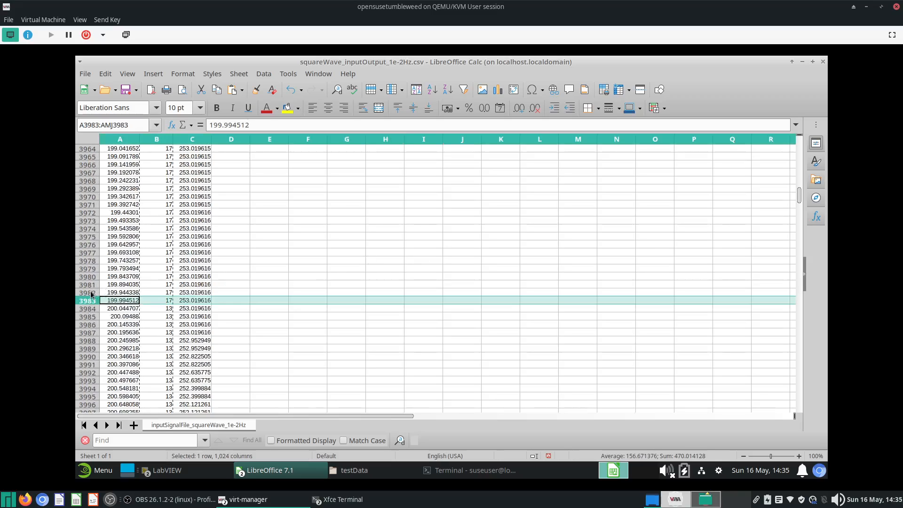
{"action": "left_click", "coordinate": [89, 293]}
{"action": "key", "text": "ctrl+shift+Home"}
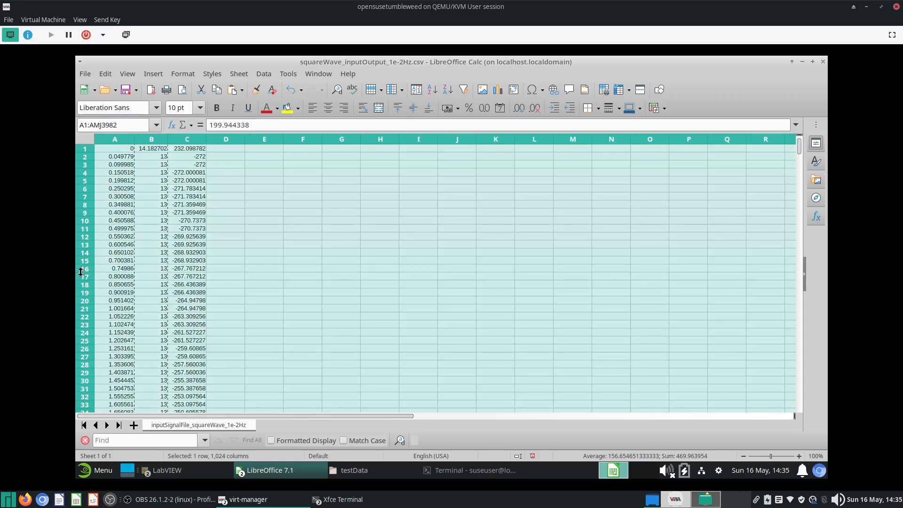
{"action": "right_click", "coordinate": [80, 275]}
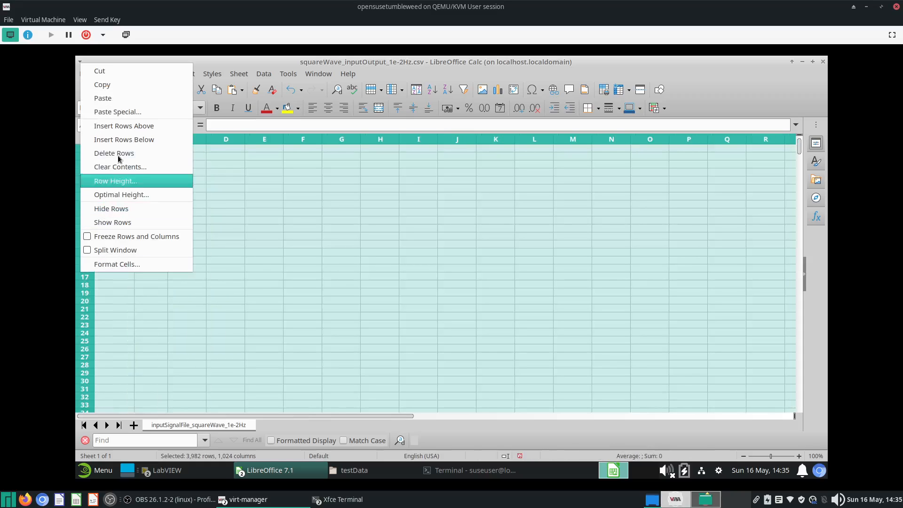
{"action": "left_click", "coordinate": [121, 157]}
{"action": "left_click", "coordinate": [321, 242]}
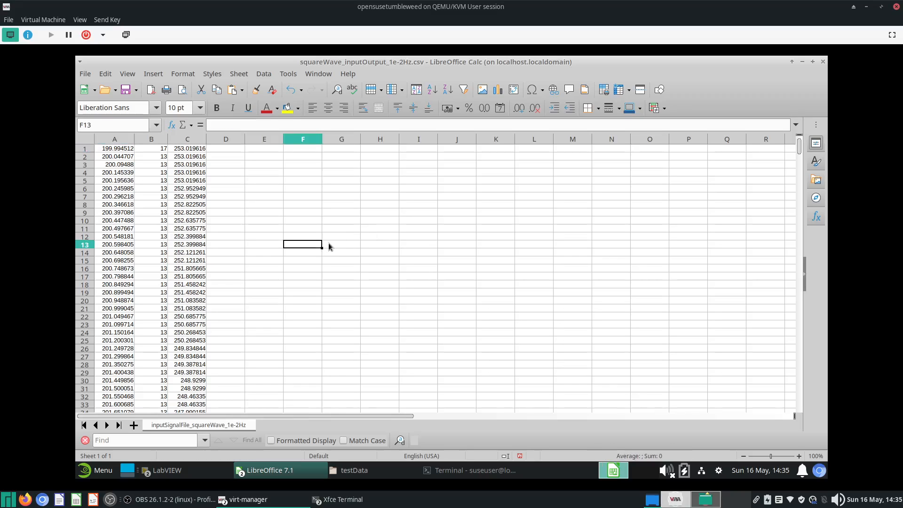
- Close the spreadsheet and copy squareWave_inputOutput_1e-2Hz.csv into the matlabFrequencyResponse folder
{"action": "left_click", "coordinate": [823, 62]}
{"action": "left_click", "coordinate": [823, 62]}
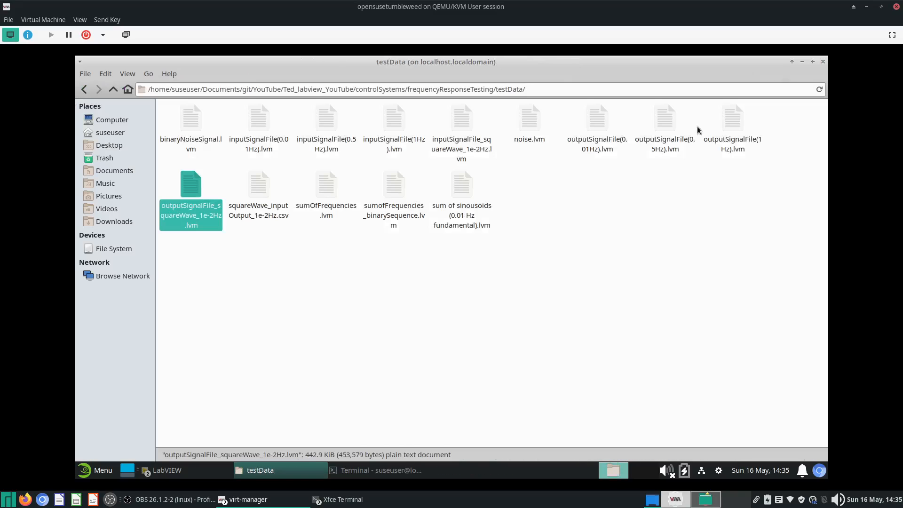
{"action": "left_click", "coordinate": [305, 279]}
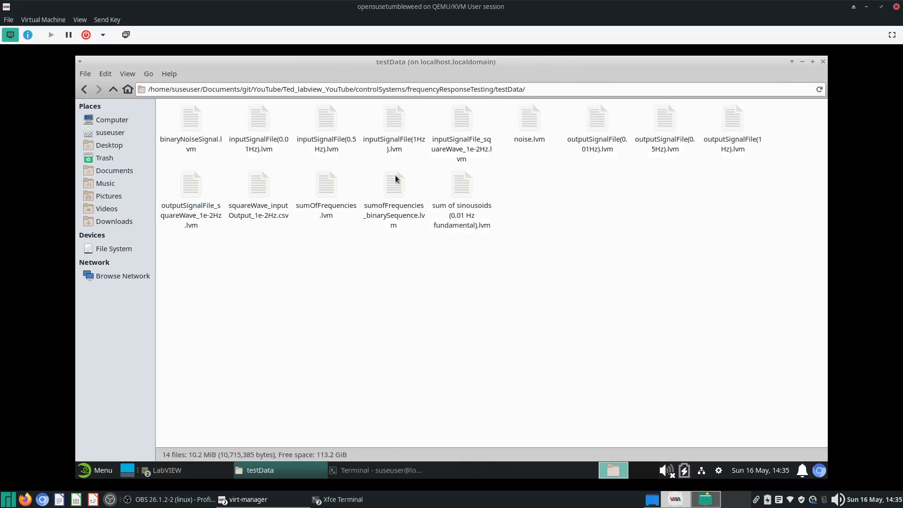
{"action": "left_click", "coordinate": [259, 188]}
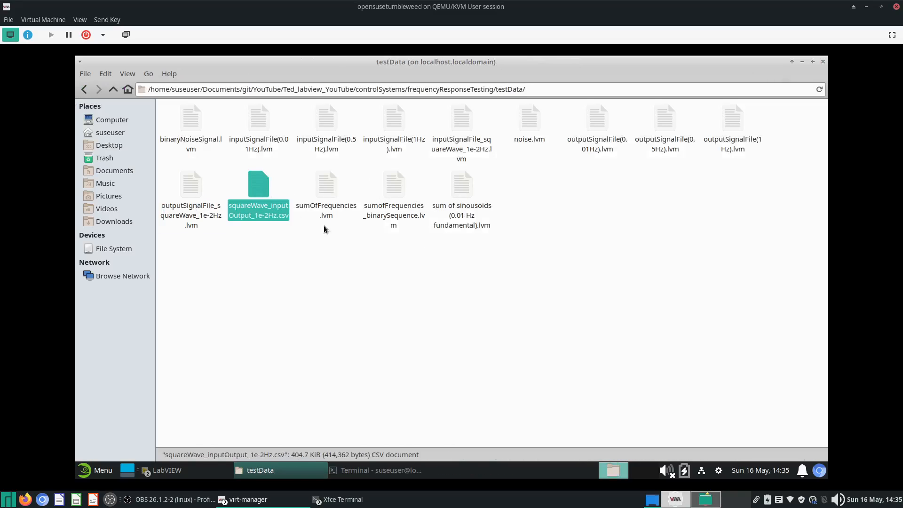
{"action": "left_click", "coordinate": [113, 90]}
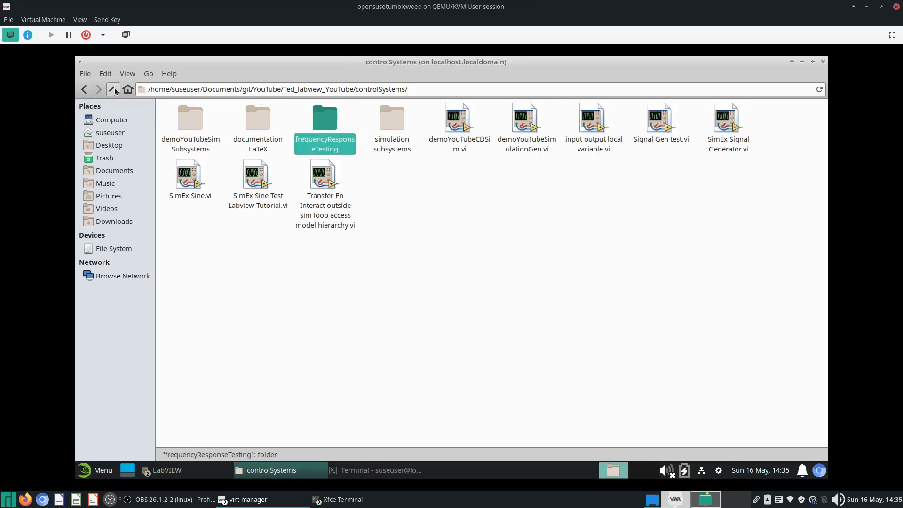
{"action": "left_click", "coordinate": [114, 89]}
{"action": "left_click", "coordinate": [113, 90]}
{"action": "double_click", "coordinate": [183, 132]}
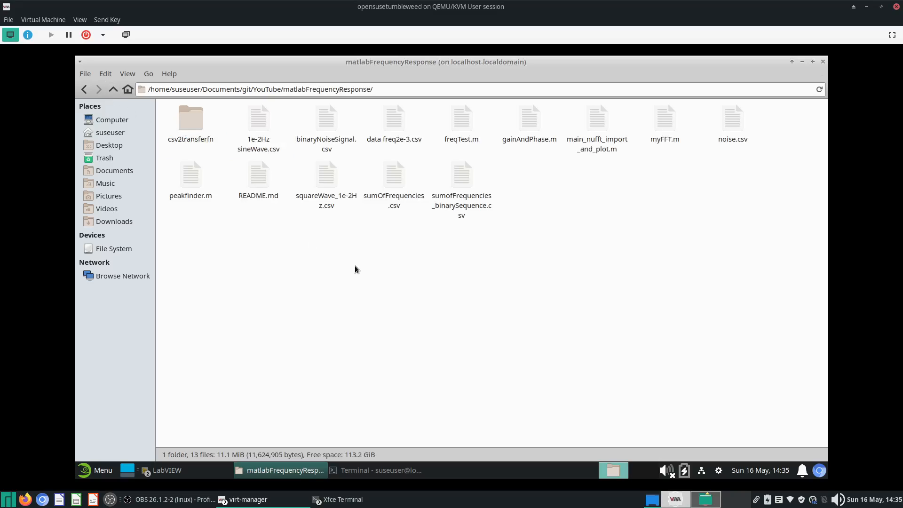
{"action": "key", "text": "ctrl+v"}
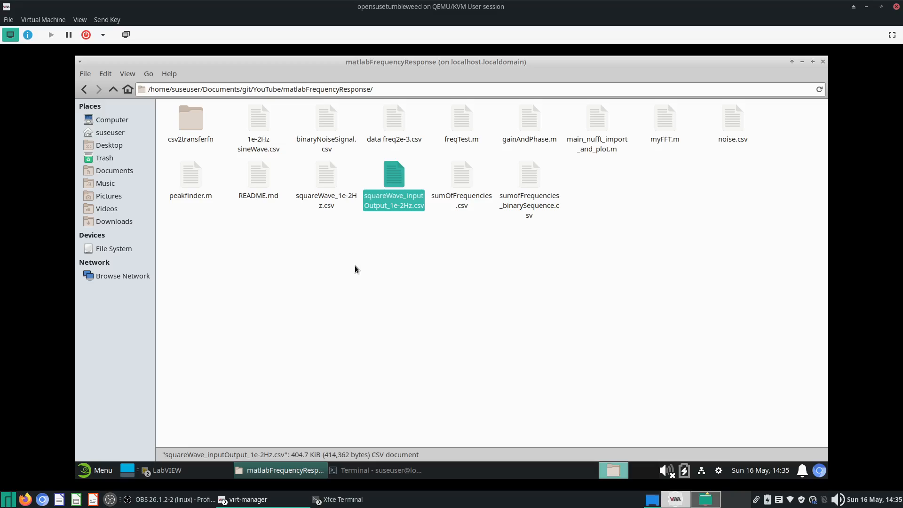
{"action": "left_click", "coordinate": [354, 269]}
{"action": "double_click", "coordinate": [332, 179]}
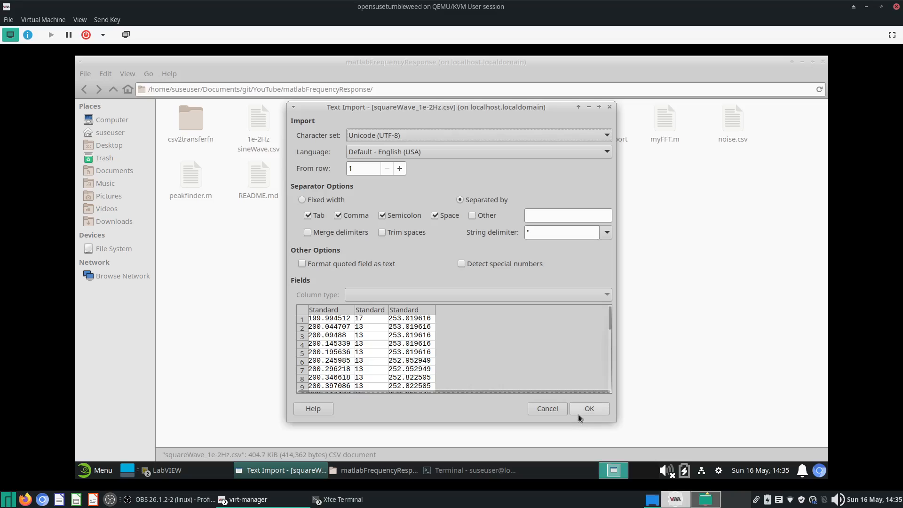
{"action": "left_click", "coordinate": [553, 408]}
{"action": "left_click", "coordinate": [401, 284]}
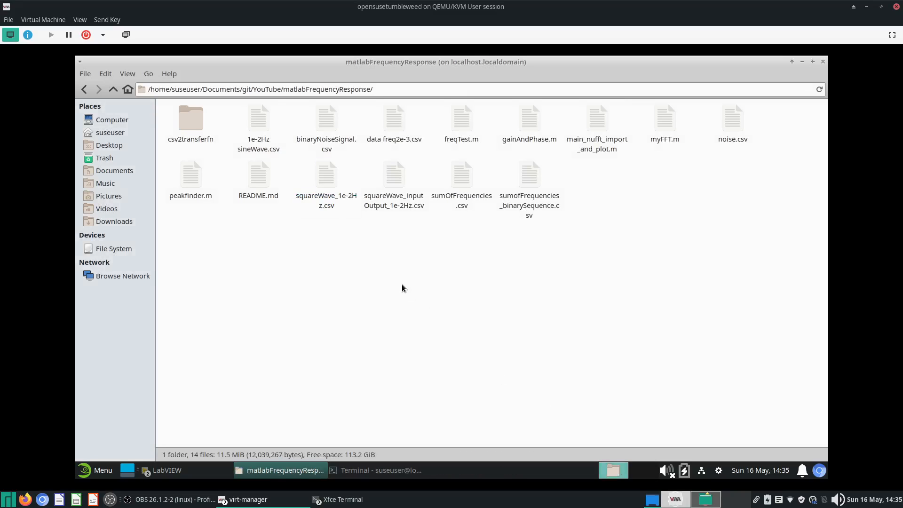
- Open a terminal in the matlabFrequencyResponse folder and launch matlab
{"action": "left_click", "coordinate": [802, 61]}
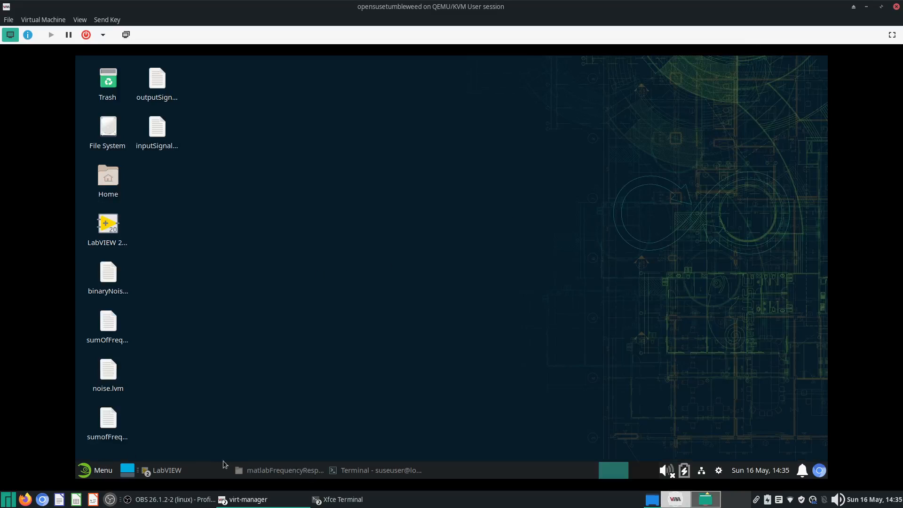
{"action": "left_click", "coordinate": [268, 470]}
{"action": "right_click", "coordinate": [384, 282]}
{"action": "left_click", "coordinate": [470, 329]}
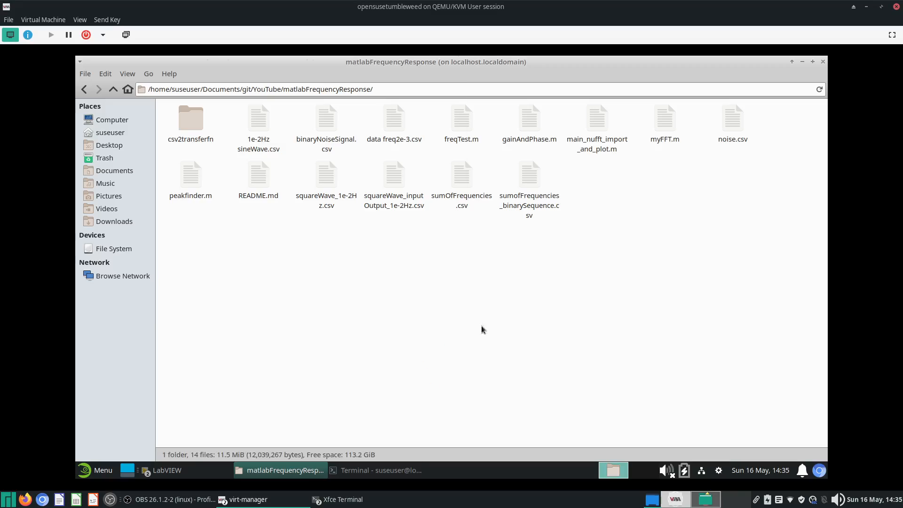
{"action": "type", "text": "matlabFrequencyResponse> matlab"}
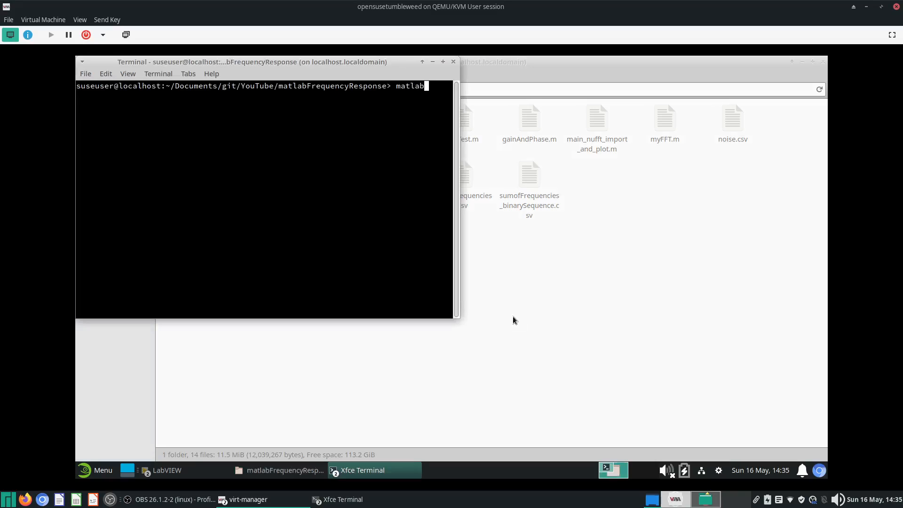
{"action": "key", "text": "Return"}
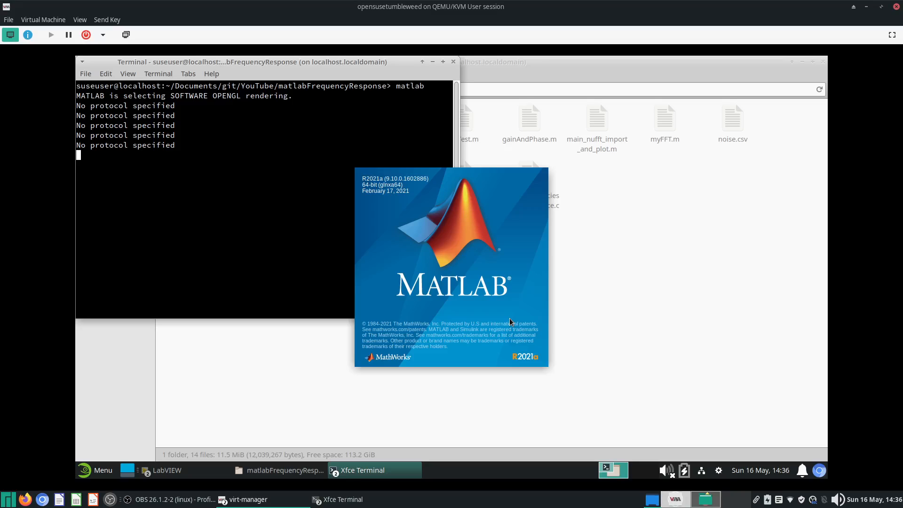
{"action": "left_click", "coordinate": [814, 501]}
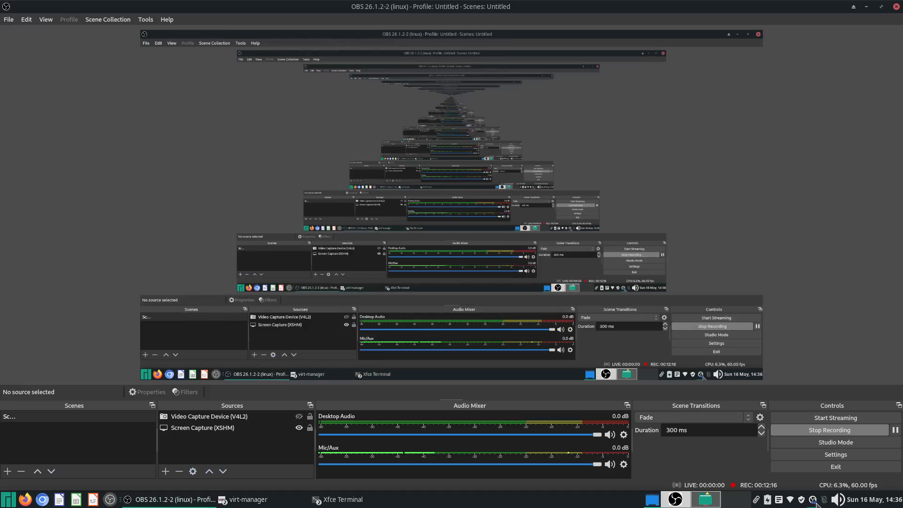
{"action": "left_click", "coordinate": [812, 501]}
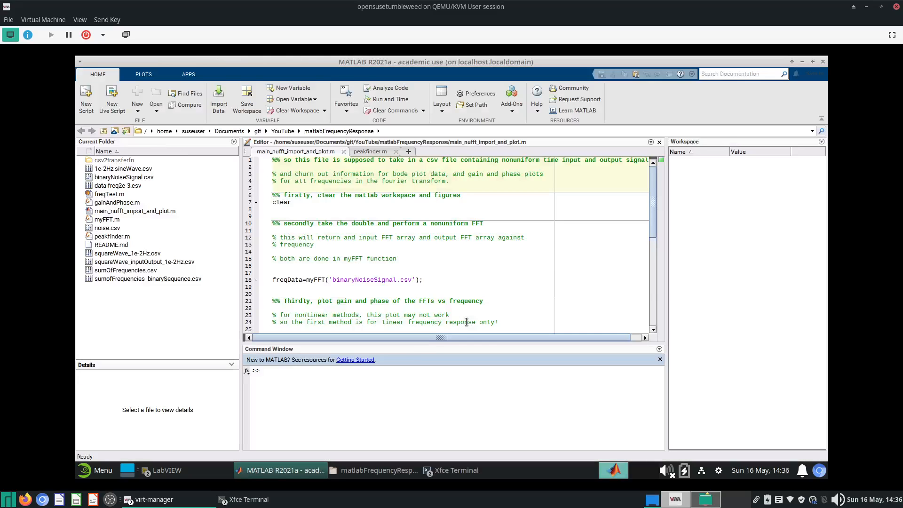
- Change the myFFT file argument on line 18 to 'squareWave_inputOutput_1e-2Hz.csv' and run the script
{"action": "left_click", "coordinate": [147, 262]}
{"action": "key", "text": "F2"}
{"action": "key", "text": "ctrl+c"}
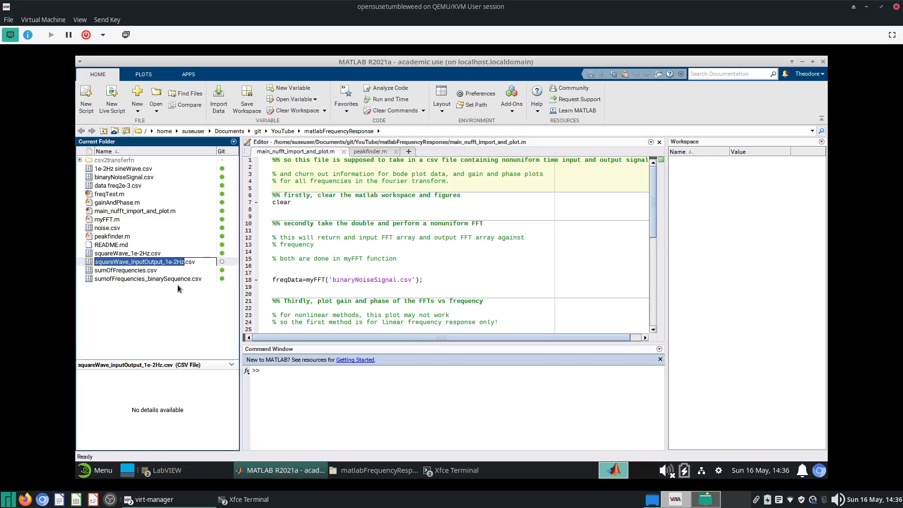
{"action": "double_click", "coordinate": [333, 281]}
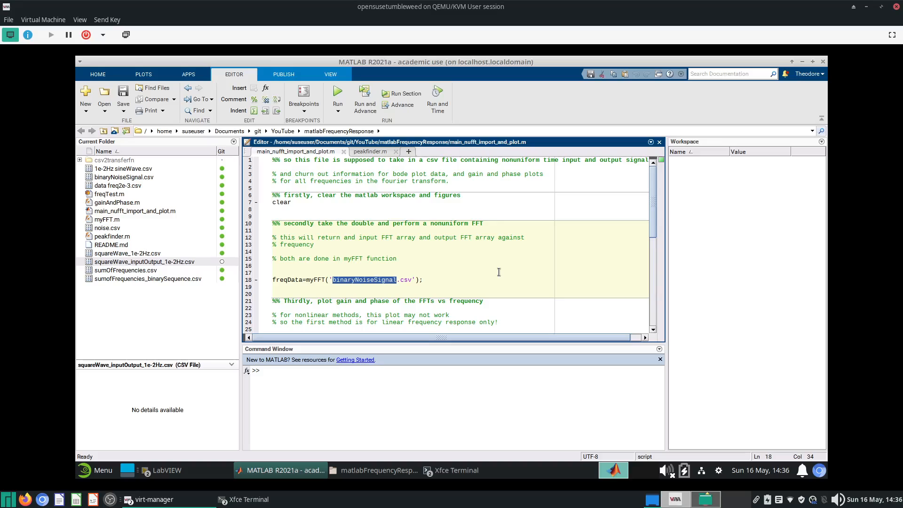
{"action": "key", "text": "ctrl+v"}
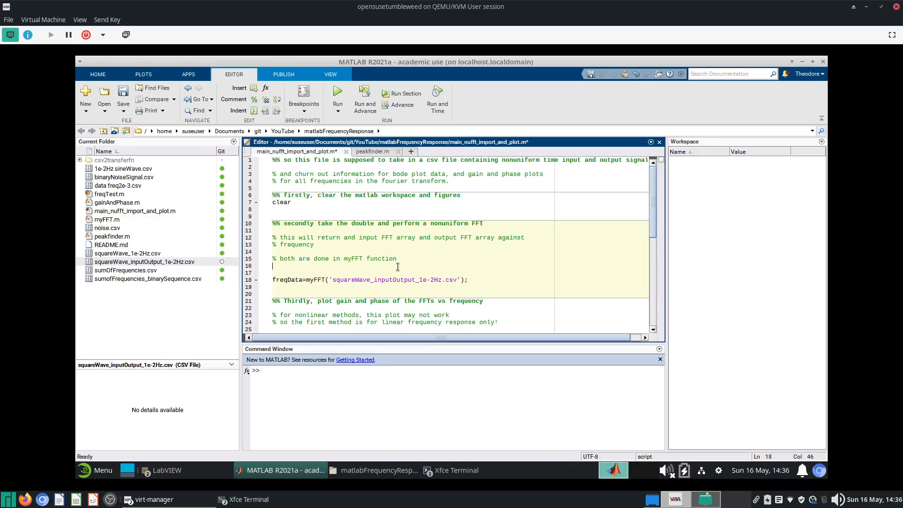
{"action": "key", "text": "F5"}
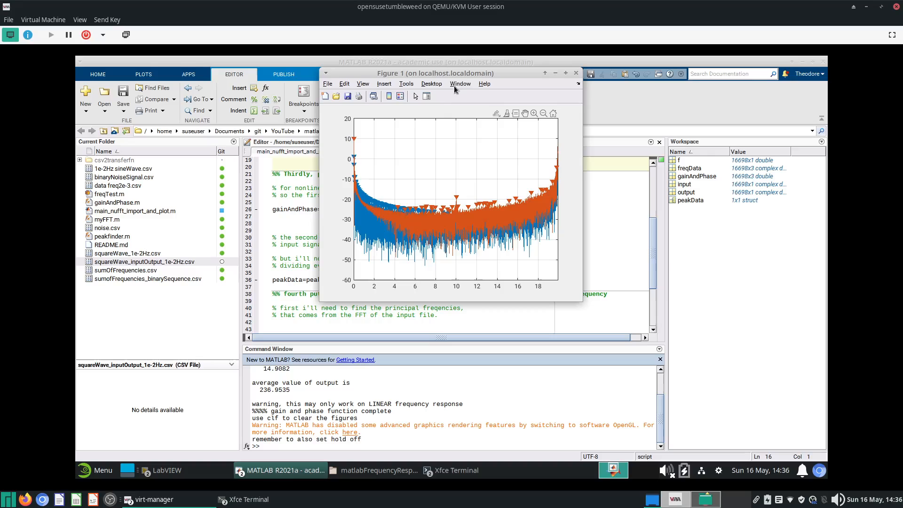
- Zoom into the low-frequency region of the gain plot in Figure 1
{"action": "mouse_move", "coordinate": [525, 114]}
{"action": "left_click", "coordinate": [534, 113]}
{"action": "left_click_drag", "start_coordinate": [355, 134], "coordinate": [379, 184]}
{"action": "left_click_drag", "start_coordinate": [379, 142], "coordinate": [356, 230]}
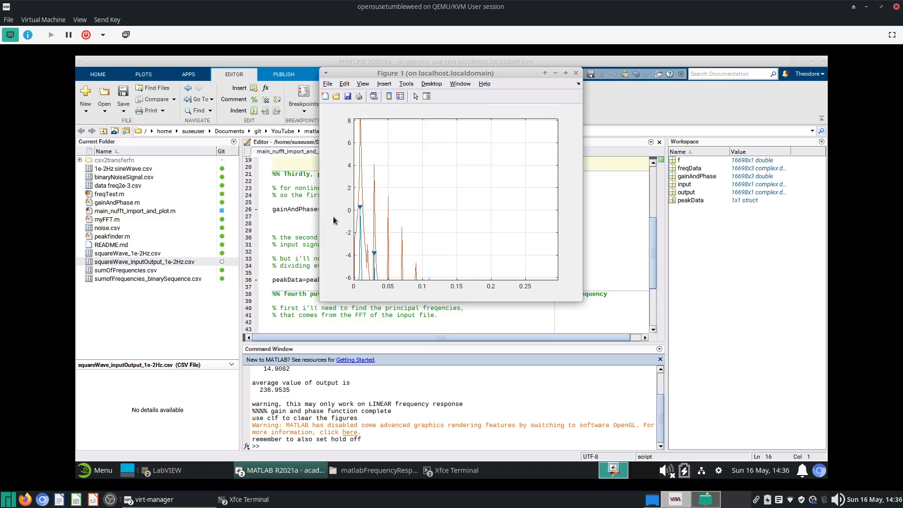
- Reset the gain plot's view and zoom into the region below 0.1 Hz
{"action": "scroll", "coordinate": [373, 215], "scroll_direction": "down", "scroll_amount": 5}
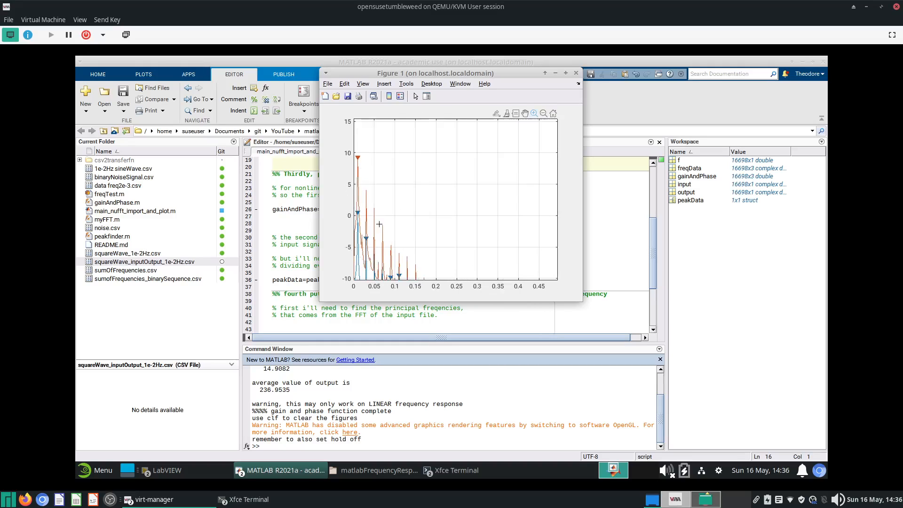
{"action": "scroll", "coordinate": [376, 247], "scroll_direction": "down", "scroll_amount": 6}
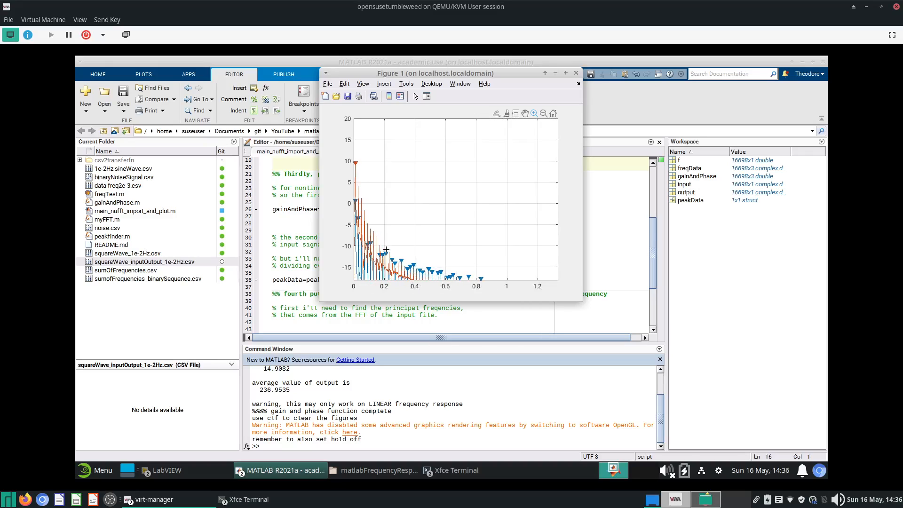
{"action": "left_click_drag", "start_coordinate": [369, 230], "coordinate": [354, 178]}
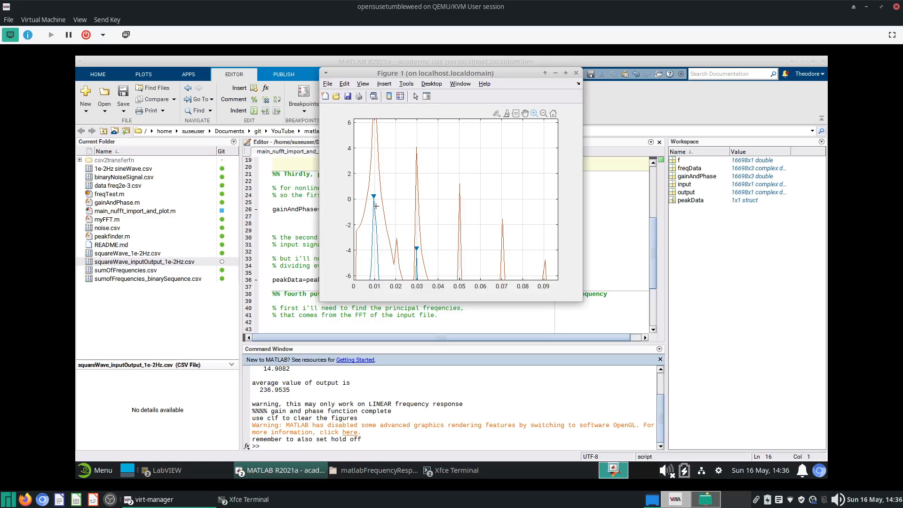
{"action": "left_click", "coordinate": [553, 114]}
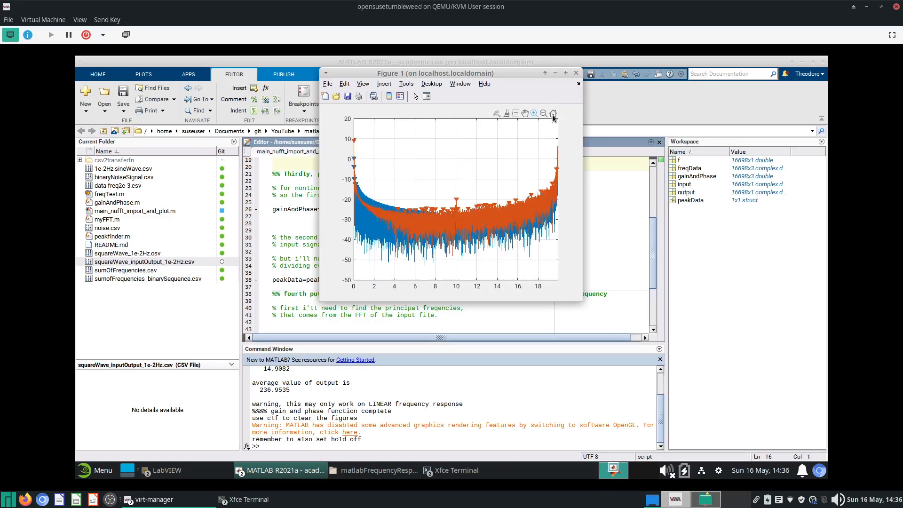
{"action": "left_click", "coordinate": [534, 114]}
{"action": "left_click_drag", "start_coordinate": [354, 150], "coordinate": [355, 217]}
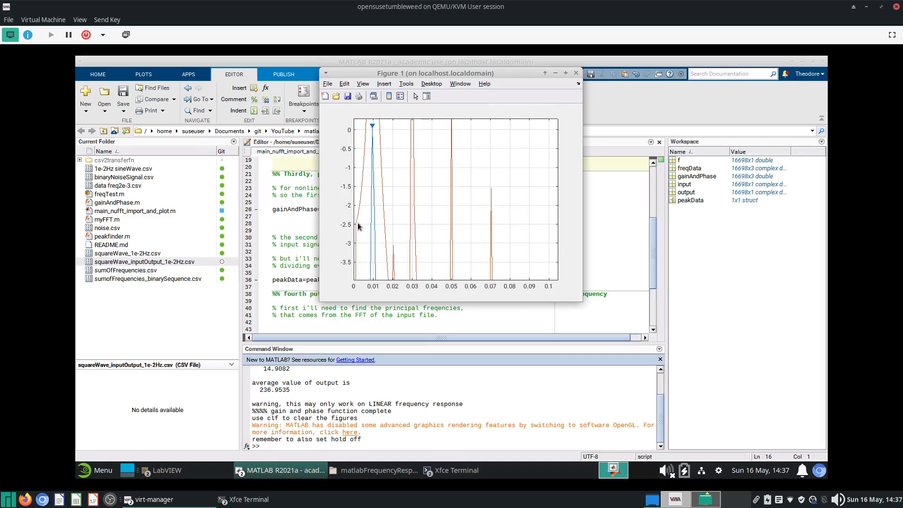
- Pan around the gain plot to examine the input and output peaks between 0 and 0.14 Hz
{"action": "left_click", "coordinate": [525, 113]}
{"action": "left_click_drag", "start_coordinate": [428, 251], "coordinate": [447, 174]}
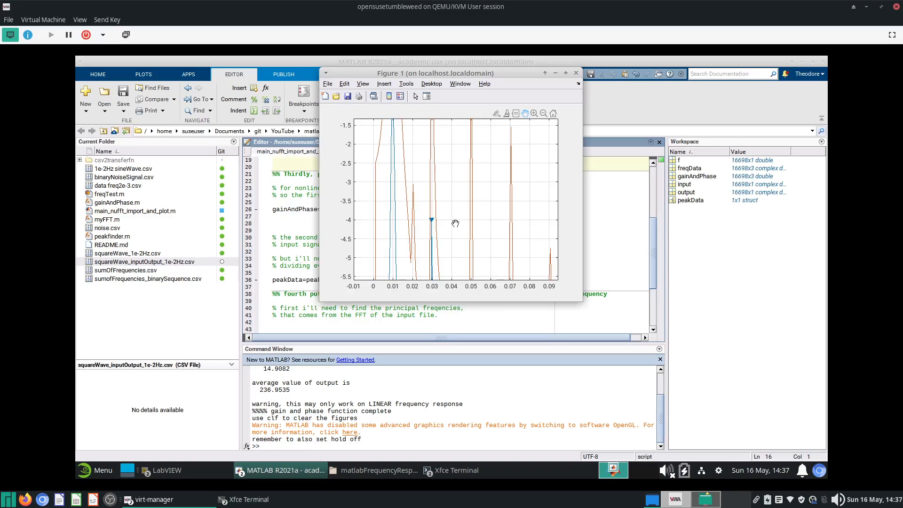
{"action": "left_click_drag", "start_coordinate": [474, 221], "coordinate": [429, 125]}
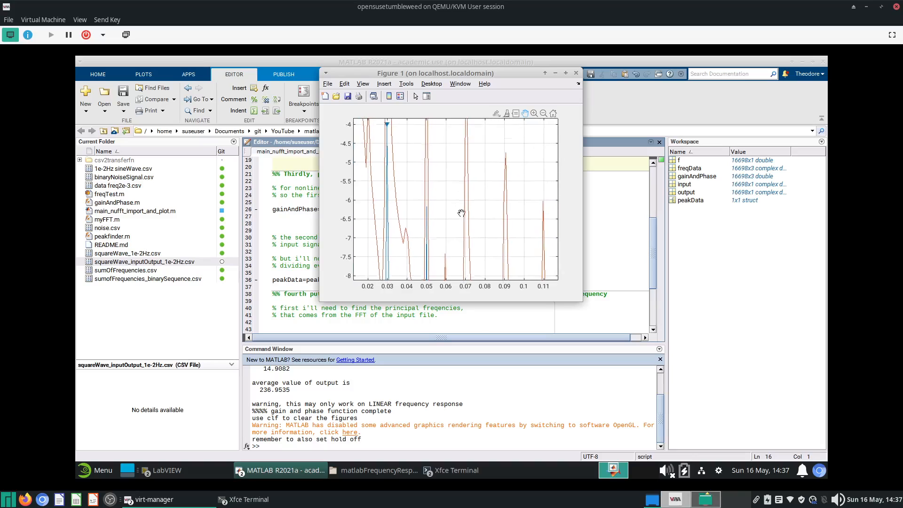
{"action": "left_click_drag", "start_coordinate": [435, 235], "coordinate": [441, 256]}
{"action": "left_click_drag", "start_coordinate": [402, 121], "coordinate": [409, 228]}
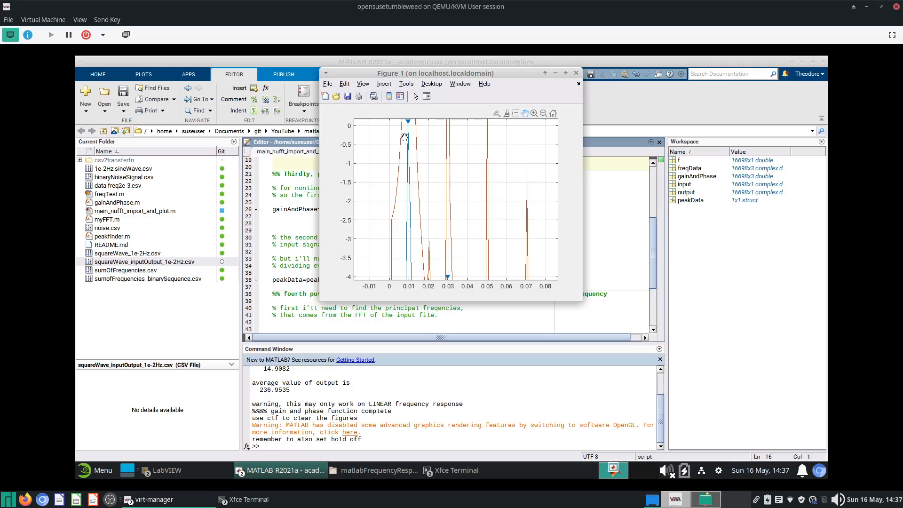
{"action": "left_click_drag", "start_coordinate": [479, 238], "coordinate": [429, 136]}
{"action": "left_click_drag", "start_coordinate": [457, 243], "coordinate": [443, 178]}
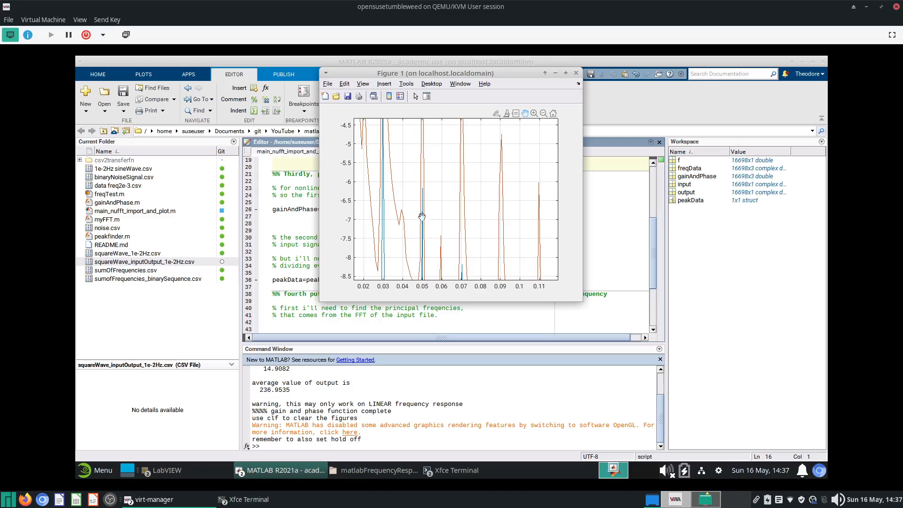
{"action": "left_click_drag", "start_coordinate": [481, 240], "coordinate": [467, 189]}
{"action": "left_click_drag", "start_coordinate": [448, 238], "coordinate": [473, 226]}
{"action": "left_click_drag", "start_coordinate": [403, 169], "coordinate": [436, 158]}
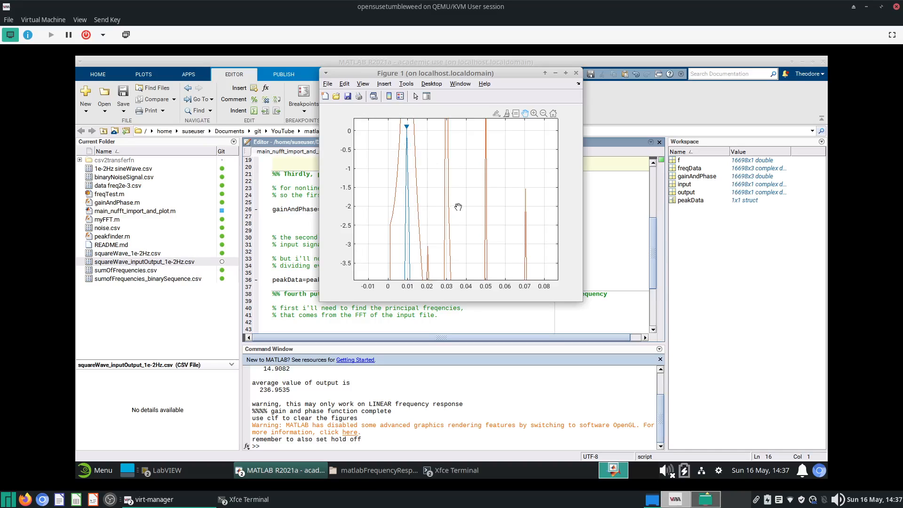
{"action": "left_click_drag", "start_coordinate": [458, 207], "coordinate": [443, 151]}
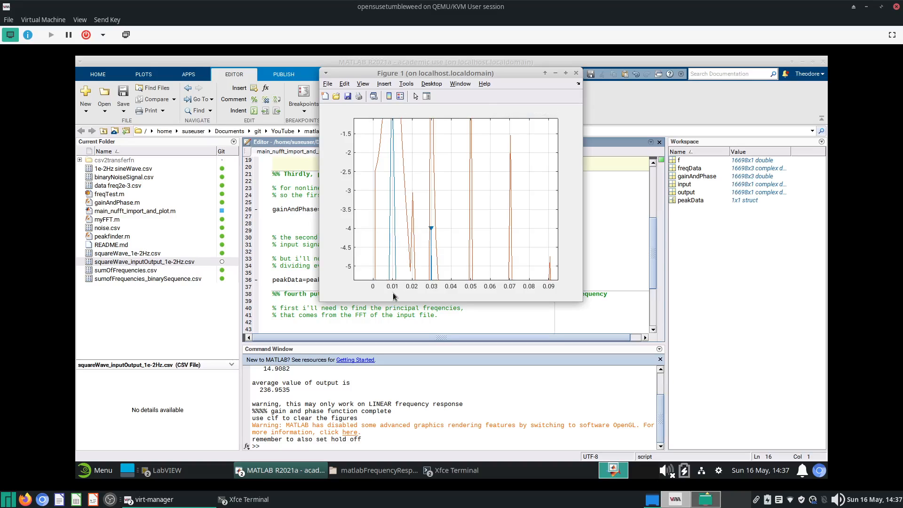
{"action": "left_click_drag", "start_coordinate": [430, 253], "coordinate": [424, 230]}
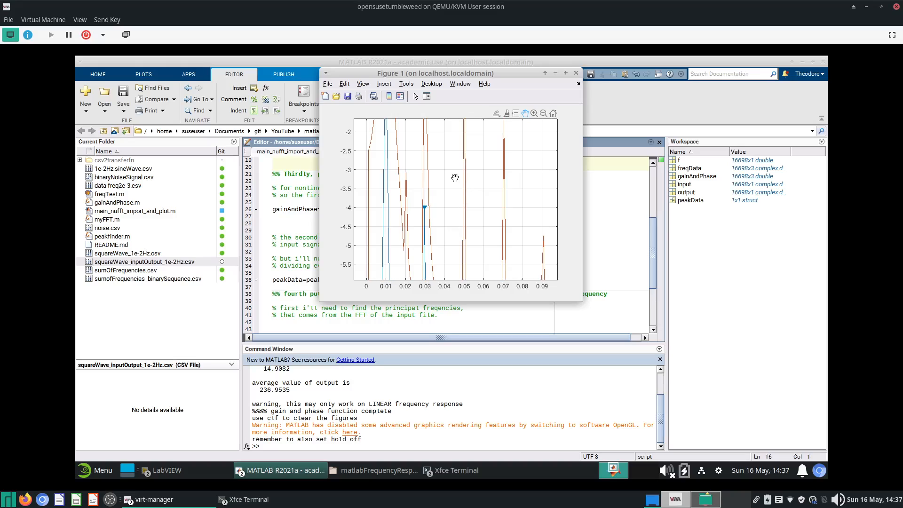
{"action": "left_click_drag", "start_coordinate": [410, 158], "coordinate": [417, 206]}
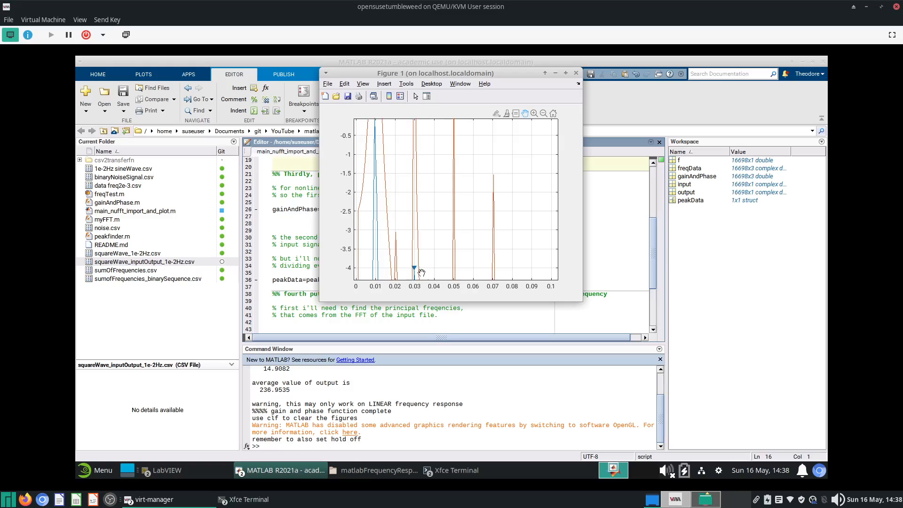
{"action": "left_click_drag", "start_coordinate": [438, 250], "coordinate": [447, 145]}
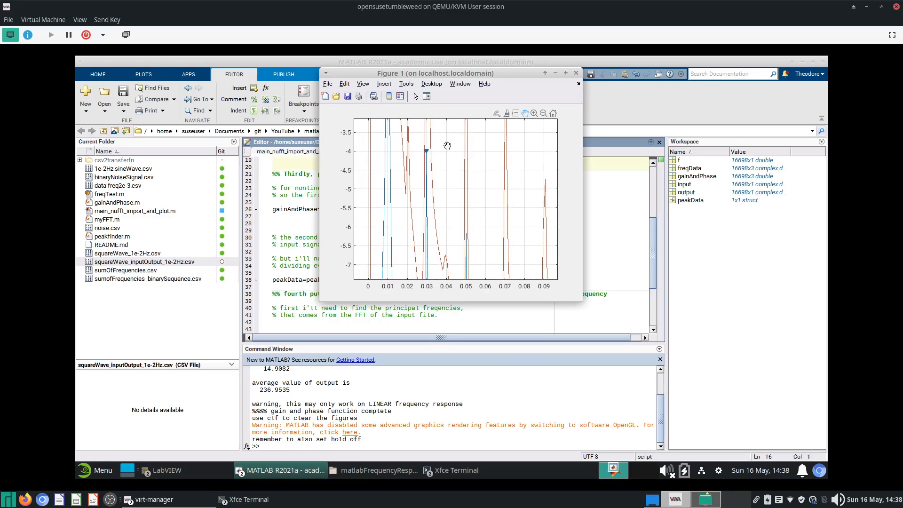
{"action": "mouse_move", "coordinate": [439, 229]}
{"action": "left_mouse_down"}
{"action": "mouse_move", "coordinate": [427, 156]}
{"action": "mouse_move", "coordinate": [425, 252]}
{"action": "left_mouse_up"}
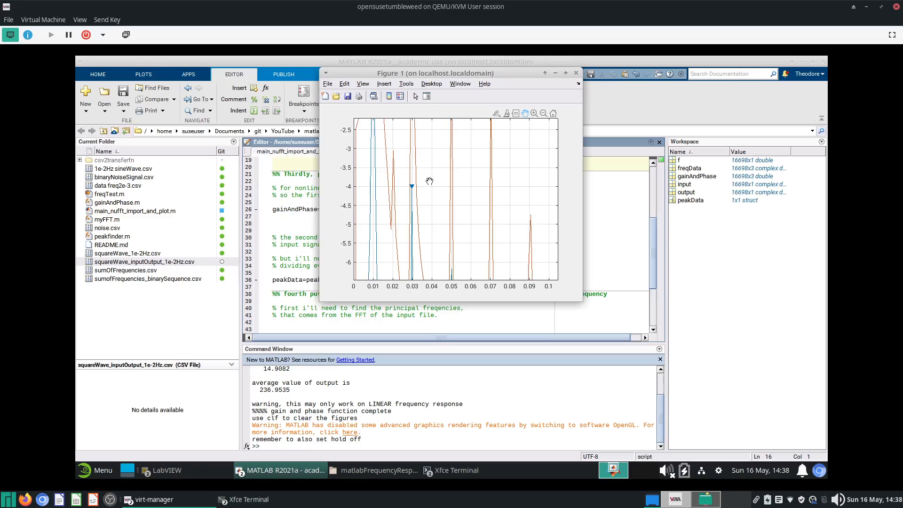
{"action": "mouse_move", "coordinate": [413, 182]}
{"action": "left_mouse_down"}
{"action": "mouse_move", "coordinate": [423, 250]}
{"action": "mouse_move", "coordinate": [442, 171]}
{"action": "left_mouse_up"}
{"action": "left_click_drag", "start_coordinate": [428, 201], "coordinate": [432, 256]}
{"action": "mouse_move", "coordinate": [414, 137]}
{"action": "left_mouse_down"}
{"action": "mouse_move", "coordinate": [426, 224]}
{"action": "mouse_move", "coordinate": [409, 113]}
{"action": "left_mouse_up"}
{"action": "left_click_drag", "start_coordinate": [460, 228], "coordinate": [397, 97]}
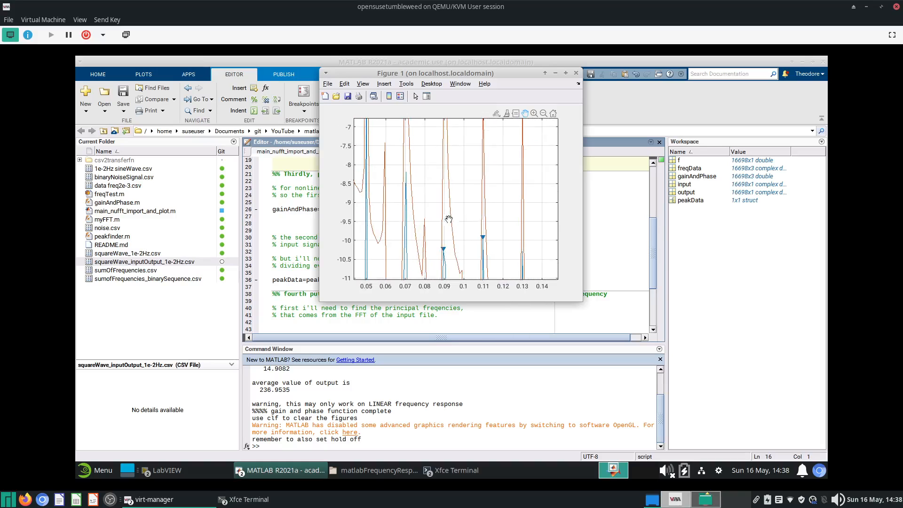
{"action": "left_click_drag", "start_coordinate": [449, 219], "coordinate": [411, 115]}
{"action": "left_click_drag", "start_coordinate": [420, 169], "coordinate": [494, 264]}
{"action": "mouse_move", "coordinate": [418, 150]}
{"action": "left_mouse_down"}
{"action": "mouse_move", "coordinate": [508, 273]}
{"action": "mouse_move", "coordinate": [441, 200]}
{"action": "mouse_move", "coordinate": [422, 208]}
{"action": "left_mouse_up"}
{"action": "mouse_move", "coordinate": [432, 120]}
{"action": "left_mouse_down"}
{"action": "mouse_move", "coordinate": [409, 164]}
{"action": "mouse_move", "coordinate": [400, 115]}
{"action": "left_mouse_up"}
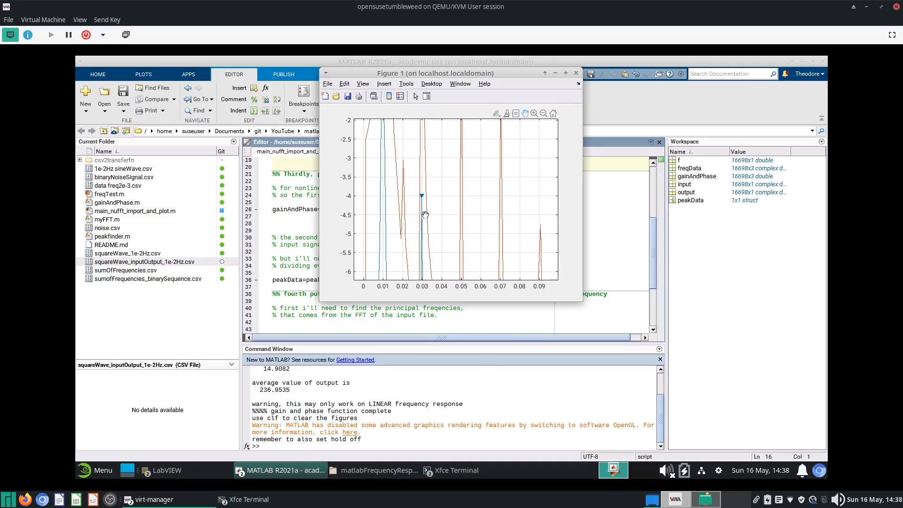
{"action": "left_click_drag", "start_coordinate": [416, 172], "coordinate": [431, 236]}
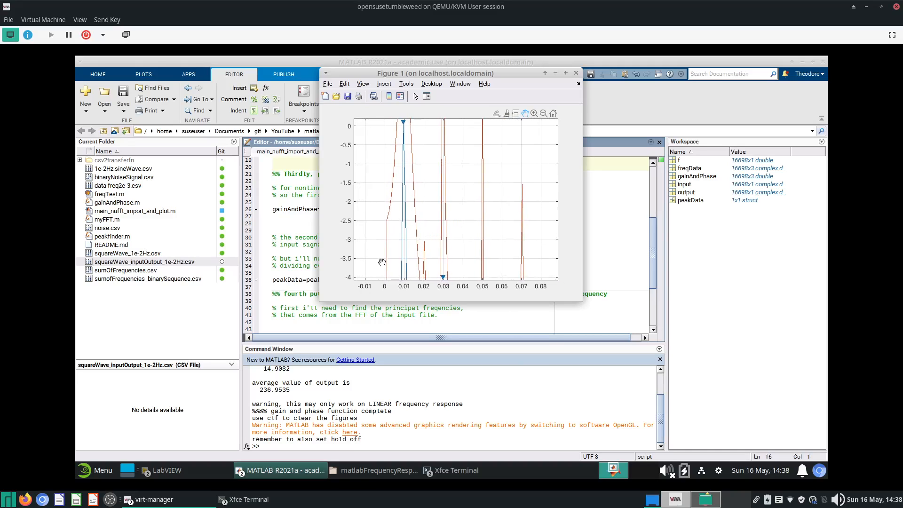
- Change the myFFT file argument on line 18 to '1e-2Hz sineWave.csv' and run the script
{"action": "left_click", "coordinate": [290, 284]}
{"action": "left_click", "coordinate": [126, 169]}
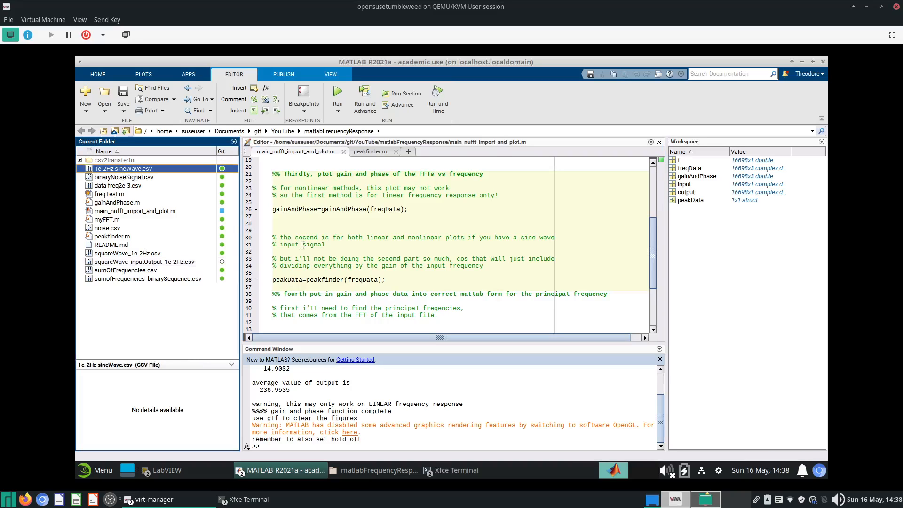
{"action": "key", "text": "F2"}
{"action": "key", "text": "ctrl+c"}
{"action": "left_click", "coordinate": [365, 244]}
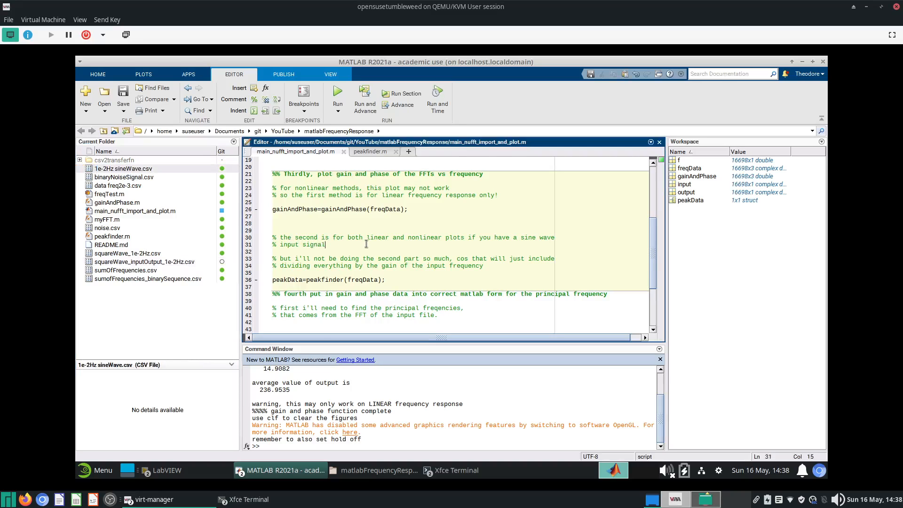
{"action": "scroll", "coordinate": [376, 254], "scroll_direction": "up", "scroll_amount": 6}
{"action": "left_click_drag", "start_coordinate": [333, 279], "coordinate": [440, 279]}
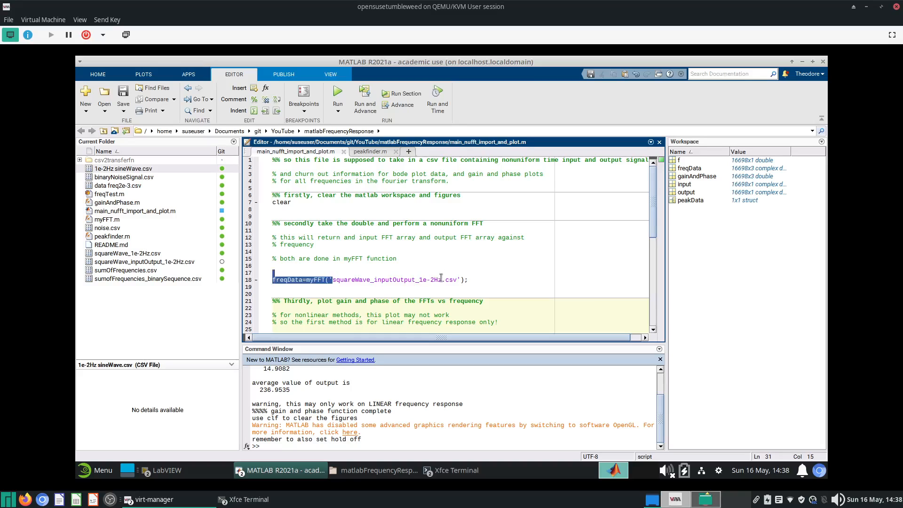
{"action": "key", "text": "ctrl+v"}
{"action": "key", "text": "F5"}
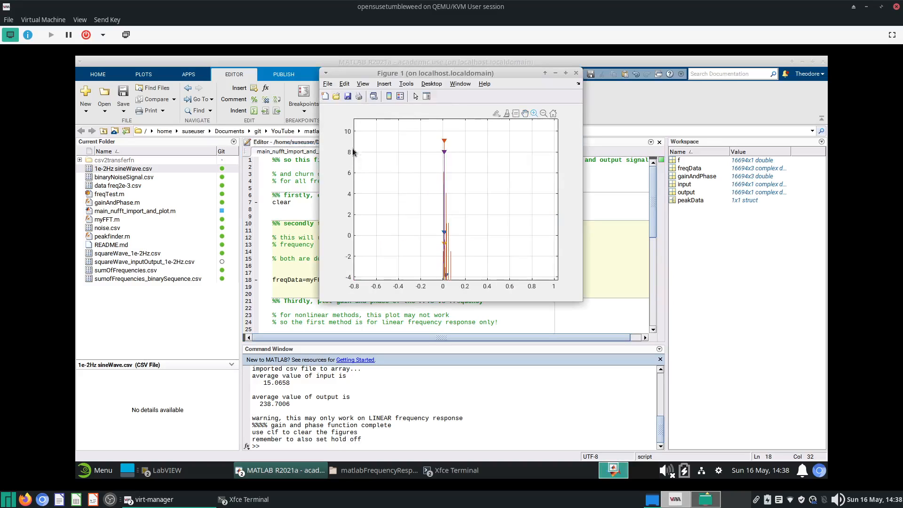
- Zoom and pan into the low-frequency peaks of the sine-wave gain plot, then close the figure
{"action": "left_click_drag", "start_coordinate": [469, 141], "coordinate": [428, 227]}
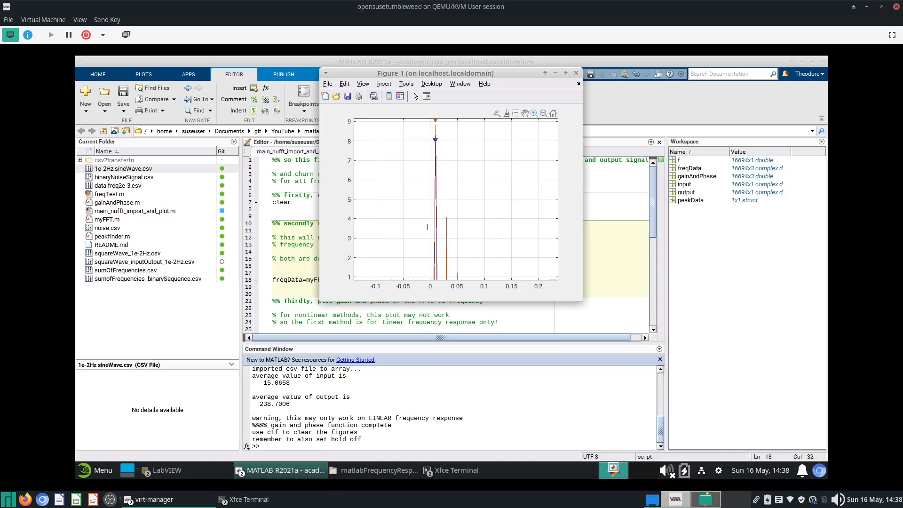
{"action": "left_click", "coordinate": [526, 114]}
{"action": "left_click_drag", "start_coordinate": [486, 163], "coordinate": [449, 189]}
{"action": "left_click_drag", "start_coordinate": [479, 250], "coordinate": [474, 165]}
{"action": "left_click_drag", "start_coordinate": [439, 252], "coordinate": [434, 189]}
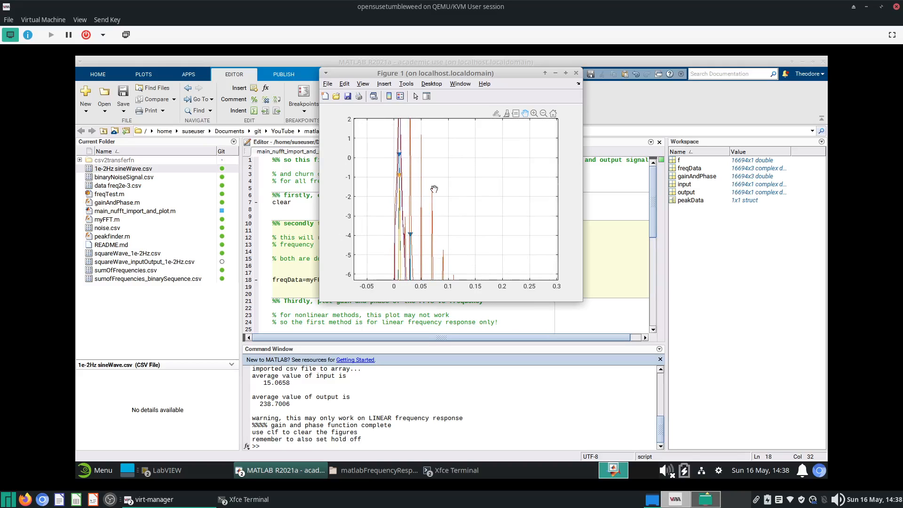
{"action": "left_click", "coordinate": [535, 114]}
{"action": "left_click_drag", "start_coordinate": [413, 161], "coordinate": [435, 252]}
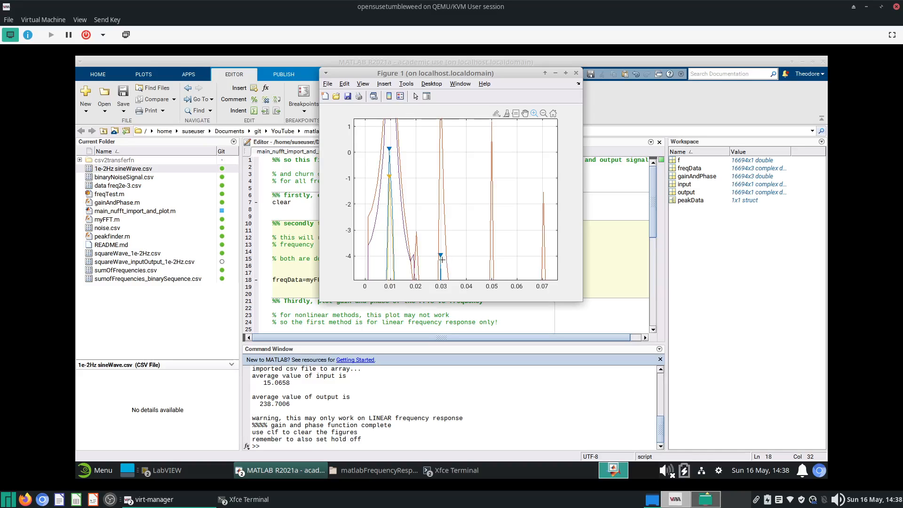
{"action": "left_click", "coordinate": [525, 113]}
{"action": "left_click_drag", "start_coordinate": [472, 193], "coordinate": [508, 122]}
{"action": "left_click", "coordinate": [576, 73]}
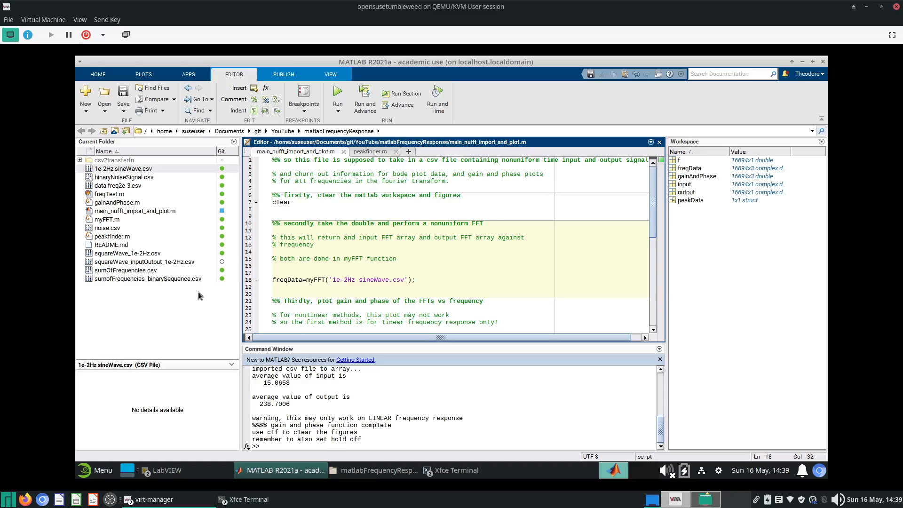
- Set the myFFT argument on line 18 back to 'squareWave_inputOutput_1e-2Hz.csv', save and run the script
{"action": "left_click", "coordinate": [190, 262]}
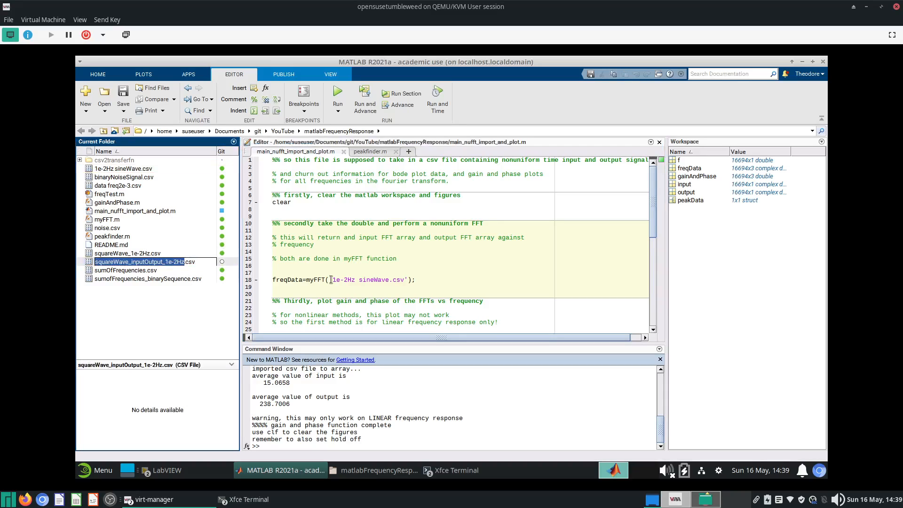
{"action": "left_click_drag", "start_coordinate": [331, 279], "coordinate": [401, 287]}
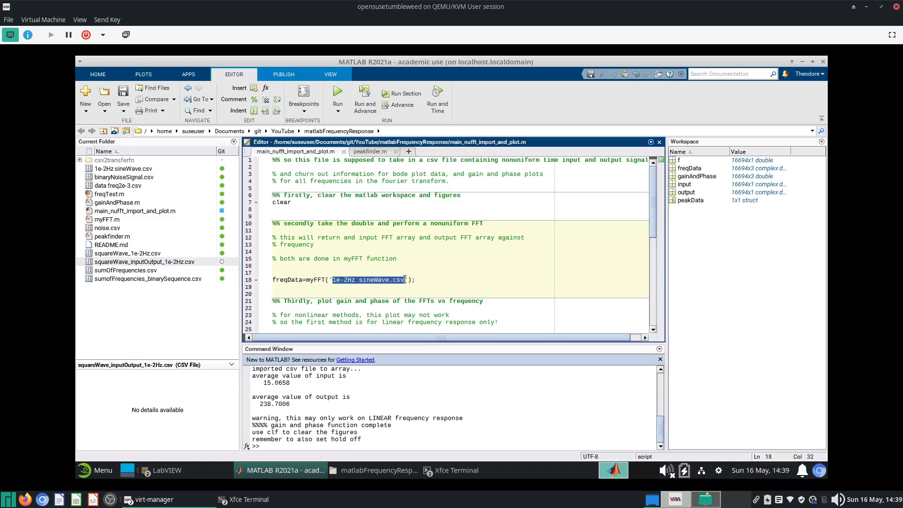
{"action": "type", "text": "squareWave_inputOutput_1e-2Hz"}
{"action": "key", "text": "ctrl+z"}
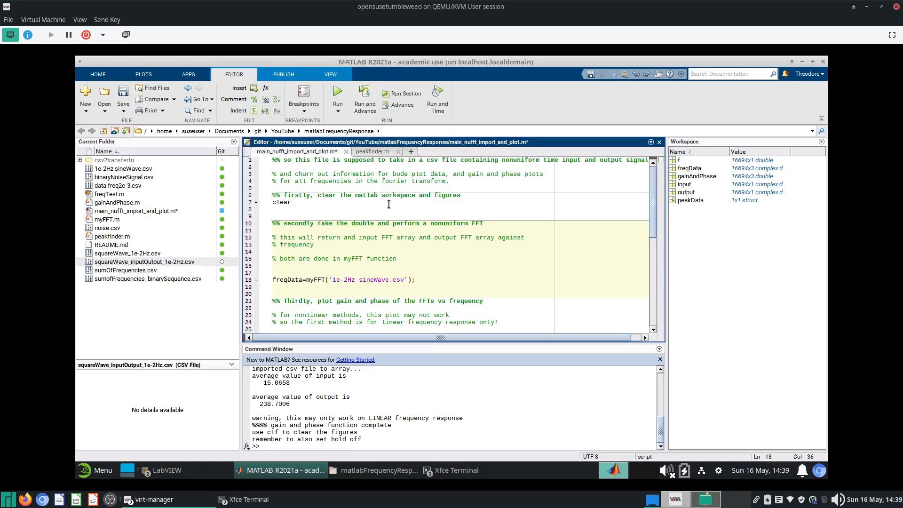
{"action": "left_click_drag", "start_coordinate": [390, 279], "coordinate": [333, 281]}
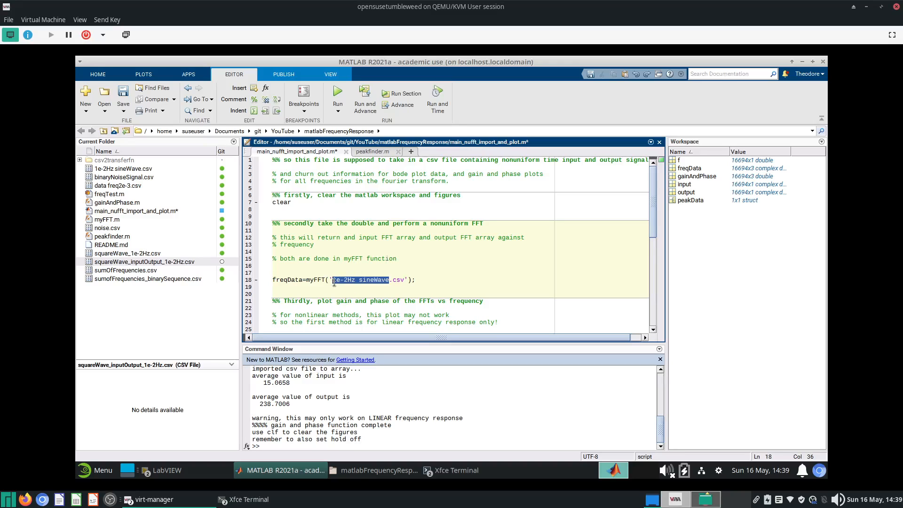
{"action": "type", "text": "squareWave_inputOutput_1e-2Hz"}
{"action": "key", "text": "ctrl+s"}
{"action": "left_click", "coordinate": [338, 98]}
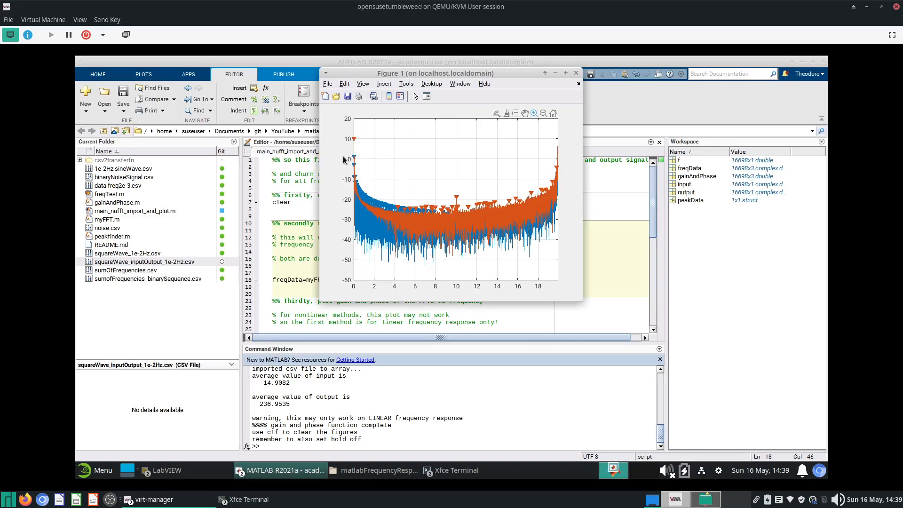
- Zoom and pan into the gain plot's peaks below 0.045 Hz
{"action": "left_click_drag", "start_coordinate": [355, 132], "coordinate": [380, 203]}
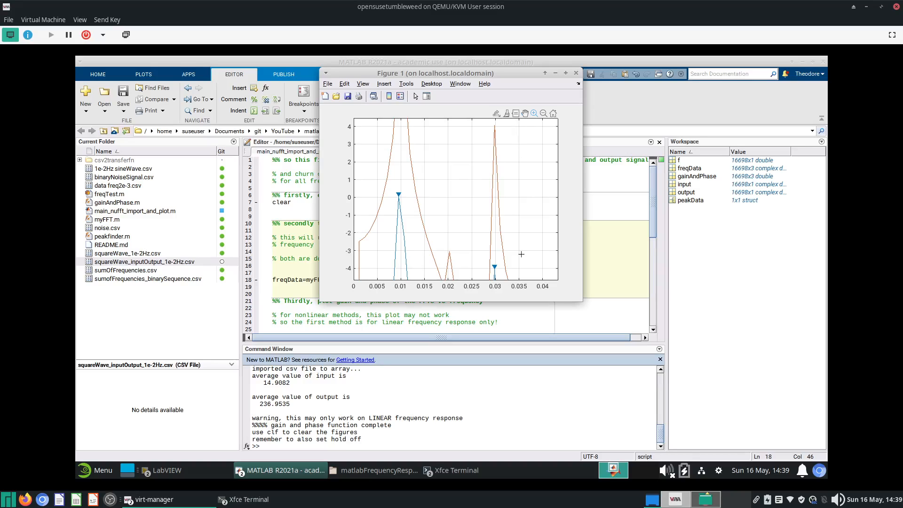
{"action": "left_click", "coordinate": [525, 113]}
{"action": "left_click_drag", "start_coordinate": [477, 206], "coordinate": [468, 137]}
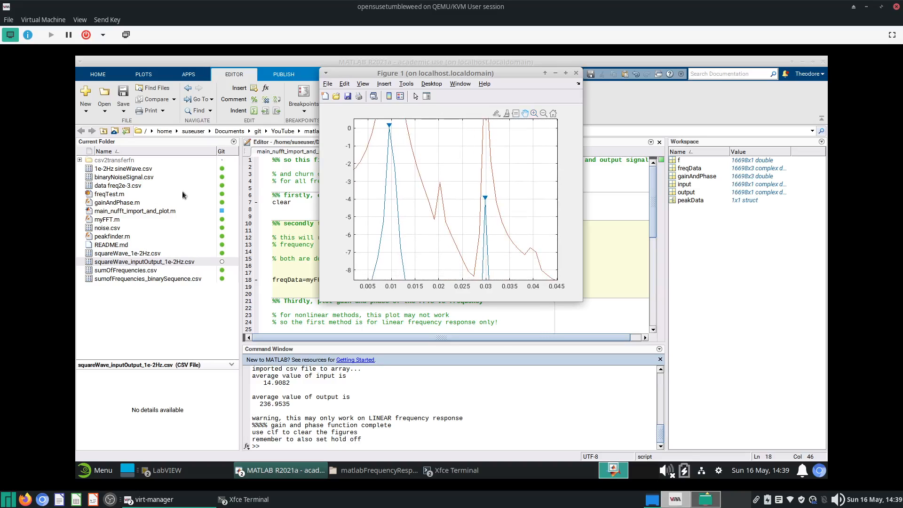
- Open 1e-2Hz sineWave.csv in the Import tool to inspect its columns
{"action": "left_click", "coordinate": [134, 170]}
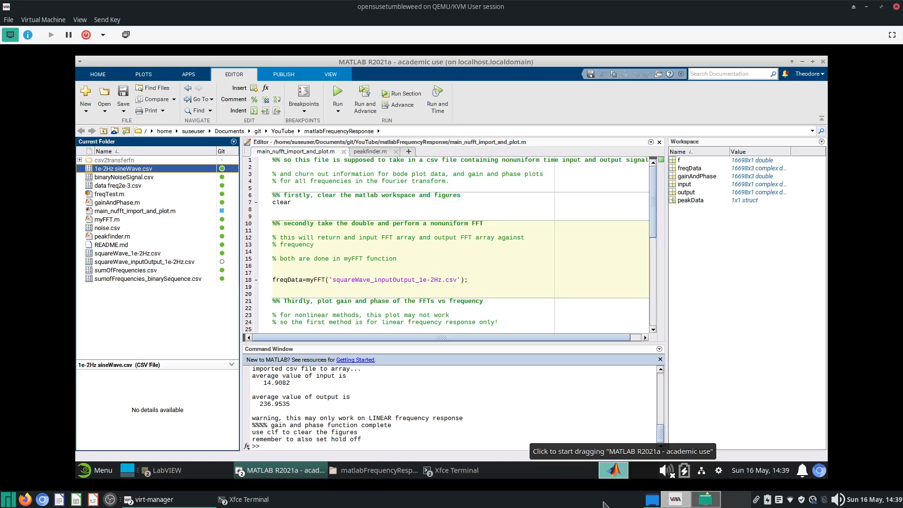
{"action": "double_click", "coordinate": [178, 169]}
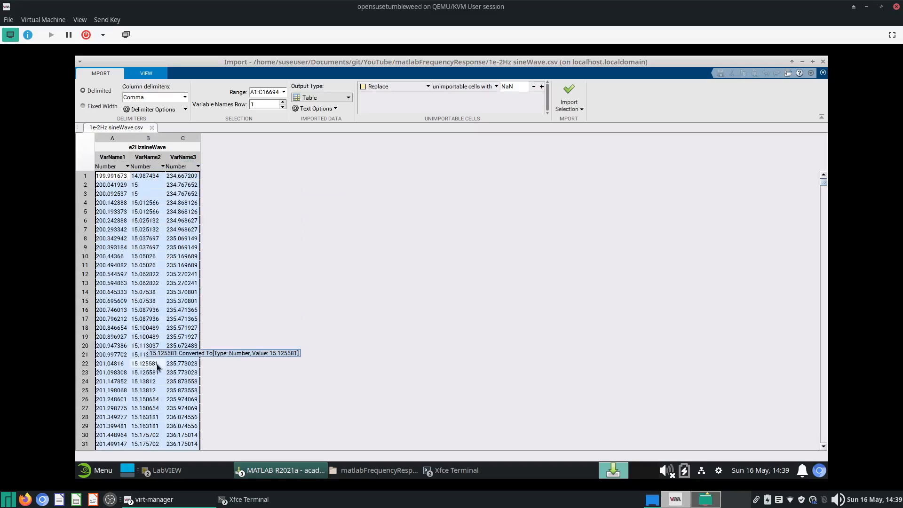
- Scroll through the sine-wave file's time, input and output columns in the Import tool, then close that file's tab
{"action": "scroll", "coordinate": [155, 402], "scroll_direction": "down", "scroll_amount": 7}
{"action": "scroll", "coordinate": [154, 402], "scroll_direction": "down", "scroll_amount": 20}
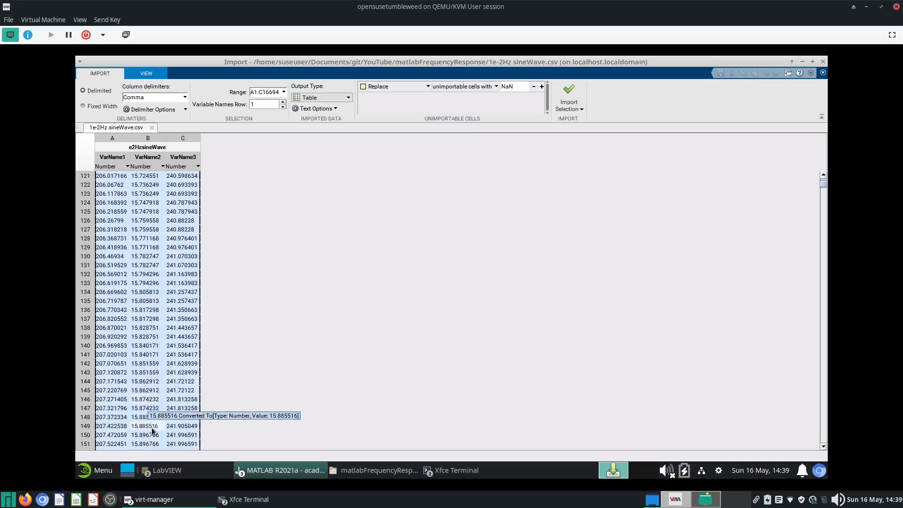
{"action": "scroll", "coordinate": [151, 430], "scroll_direction": "down", "scroll_amount": 20}
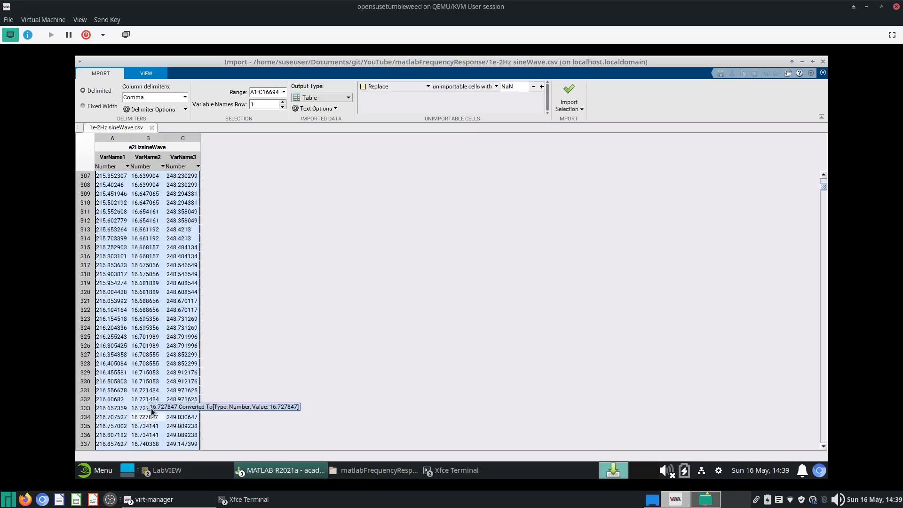
{"action": "scroll", "coordinate": [151, 409], "scroll_direction": "down", "scroll_amount": 20}
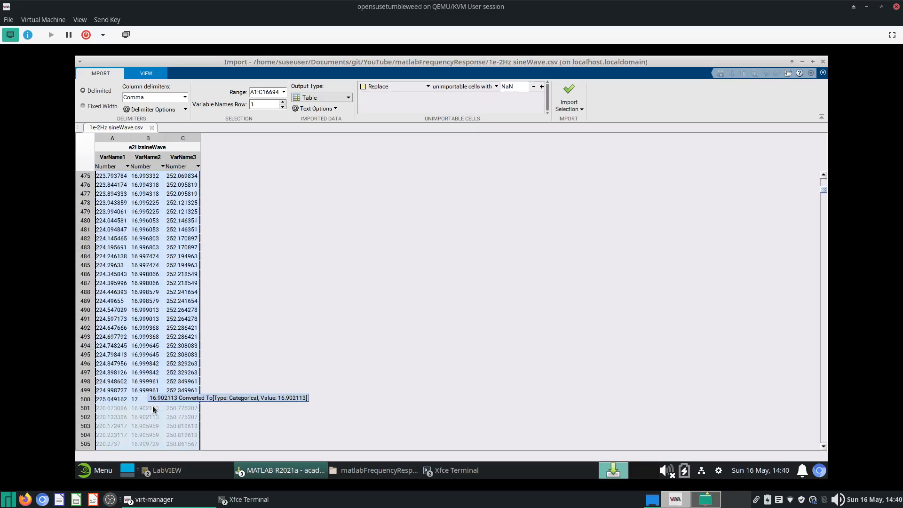
{"action": "scroll", "coordinate": [155, 410], "scroll_direction": "down", "scroll_amount": 10}
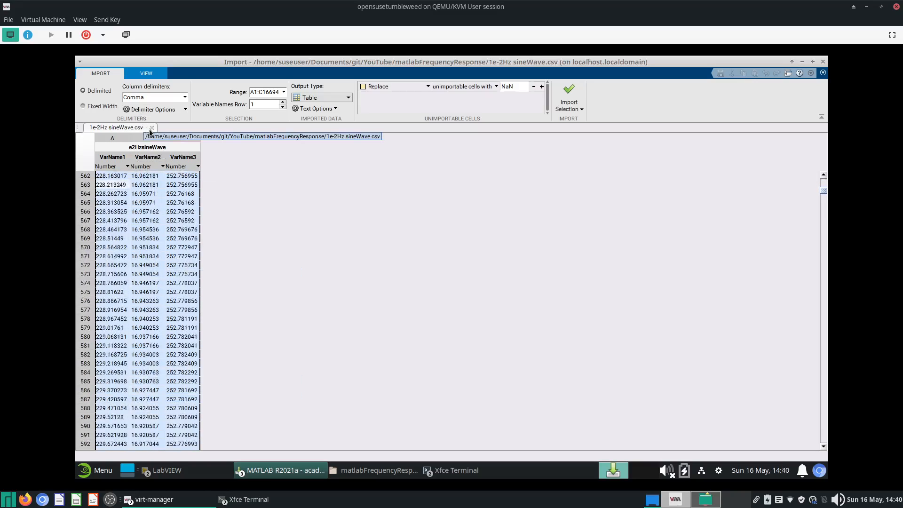
{"action": "left_click", "coordinate": [151, 128]}
- Open squareWave_inputOutput_1e-2Hz.csv in the Import tool, scroll through its columns, then close the Import tool
{"action": "double_click", "coordinate": [159, 263]}
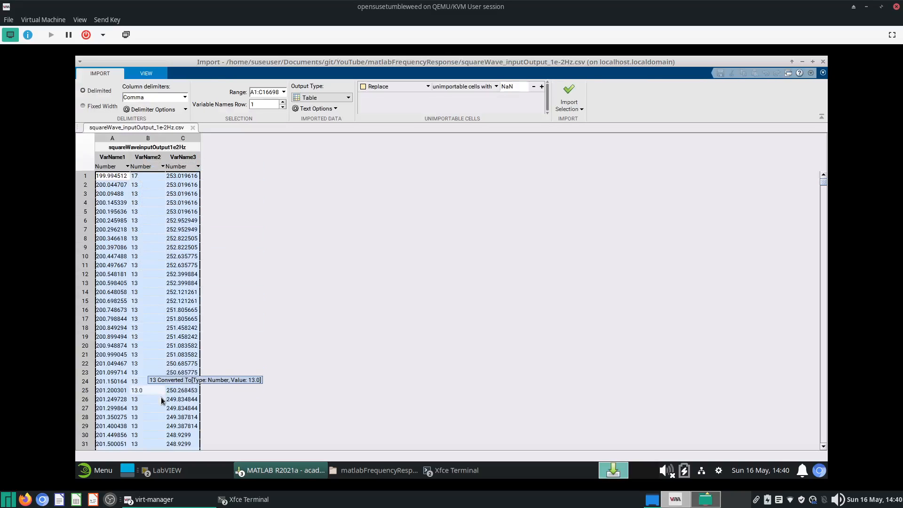
{"action": "scroll", "coordinate": [161, 400], "scroll_direction": "down", "scroll_amount": 20}
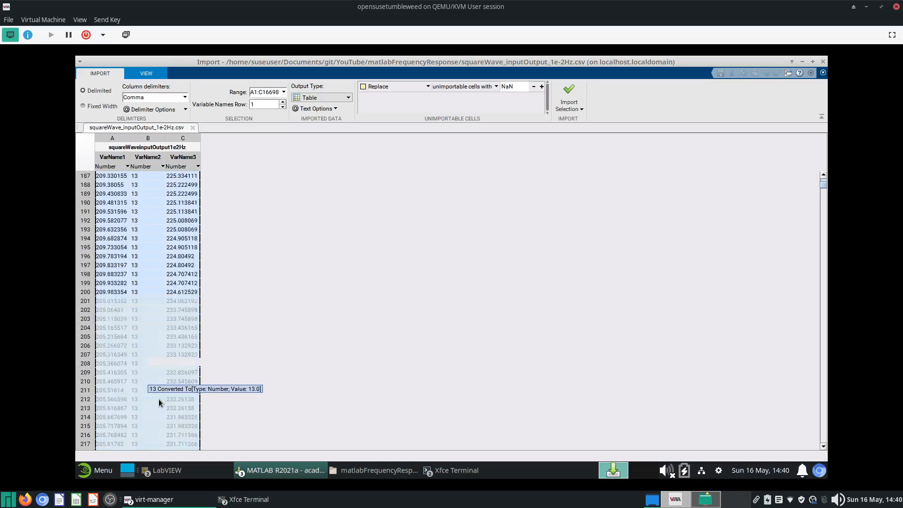
{"action": "scroll", "coordinate": [160, 402], "scroll_direction": "down", "scroll_amount": 20}
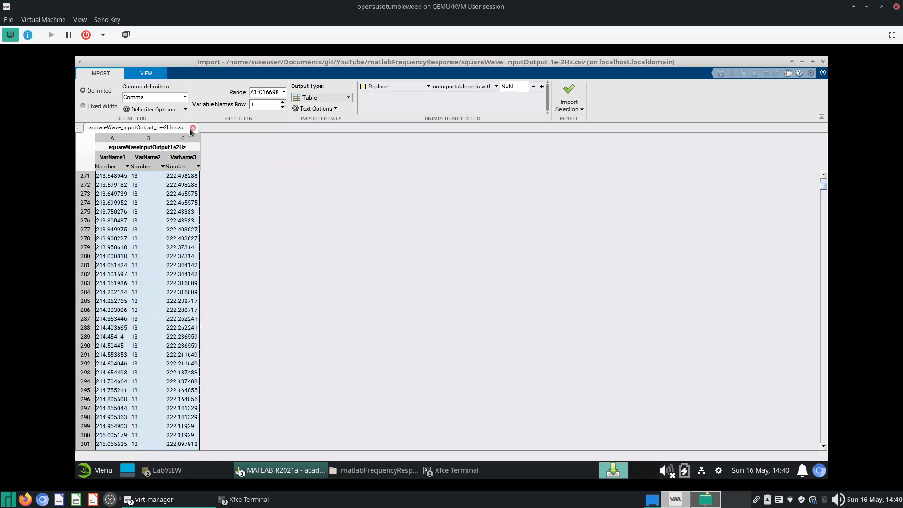
{"action": "left_click", "coordinate": [193, 127]}
{"action": "left_click", "coordinate": [429, 293]}
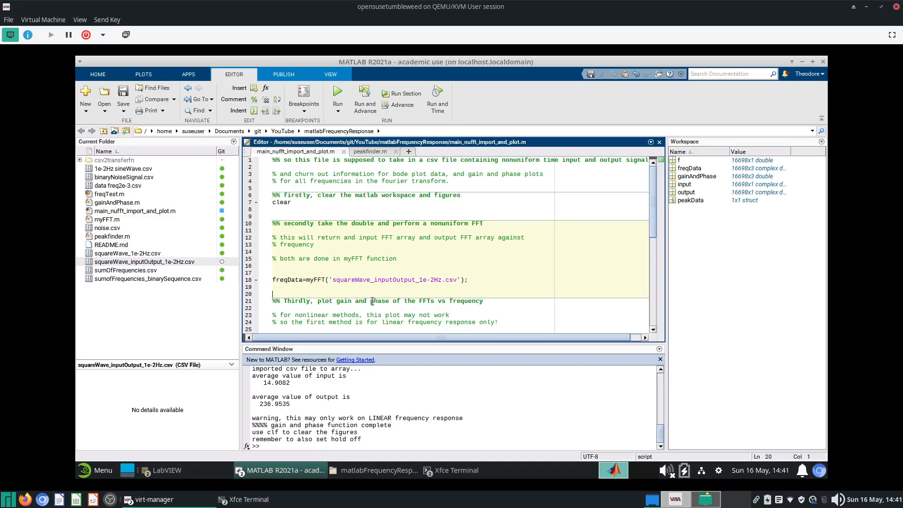
{"action": "left_click", "coordinate": [812, 500]}
{"action": "left_click", "coordinate": [812, 500]}
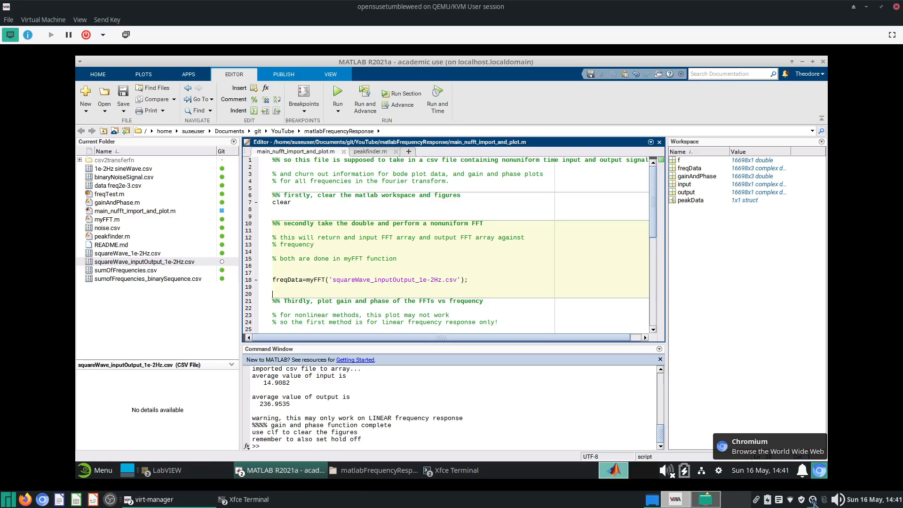
{"action": "left_click", "coordinate": [502, 376]}
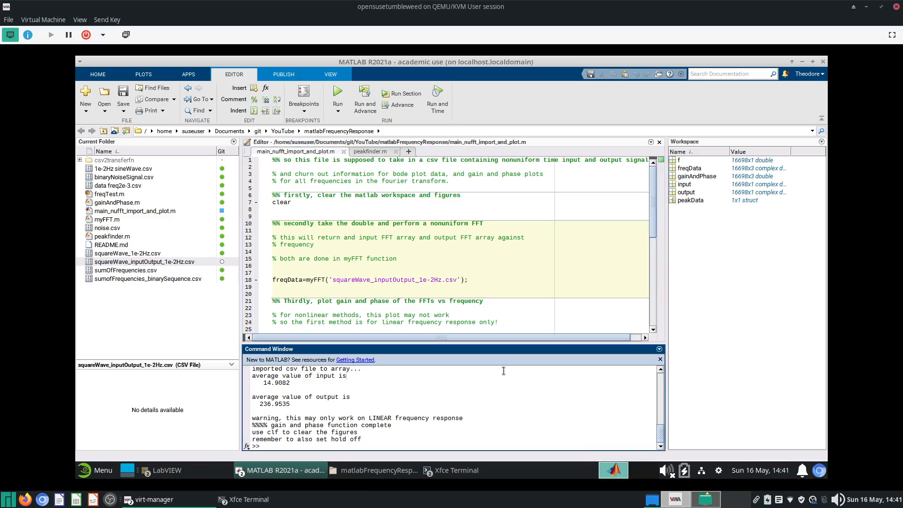
{"action": "left_click_drag", "start_coordinate": [491, 322], "coordinate": [477, 232]}
{"action": "left_click", "coordinate": [477, 238]}
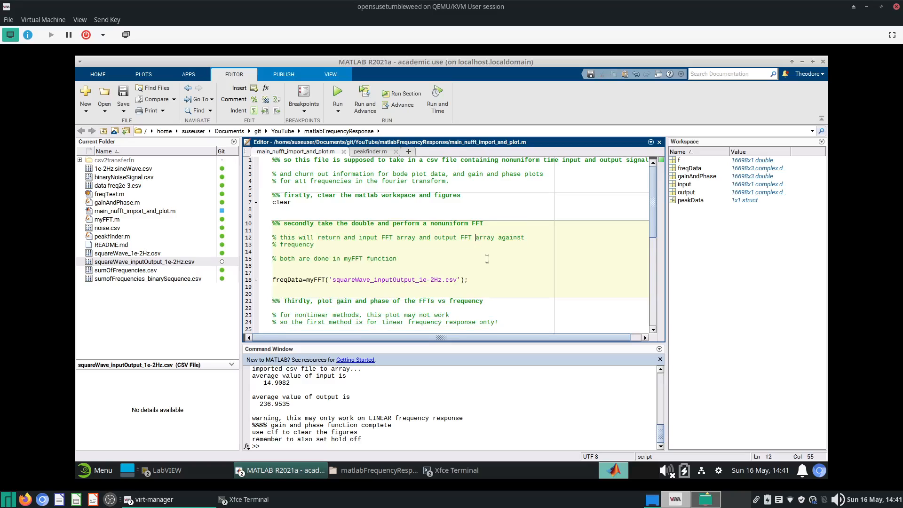
{"action": "scroll", "coordinate": [488, 259], "scroll_direction": "down", "scroll_amount": 7}
{"action": "scroll", "coordinate": [488, 260], "scroll_direction": "up", "scroll_amount": 7}
{"action": "left_click_drag", "start_coordinate": [489, 282], "coordinate": [375, 186]}
{"action": "left_click", "coordinate": [375, 186]}
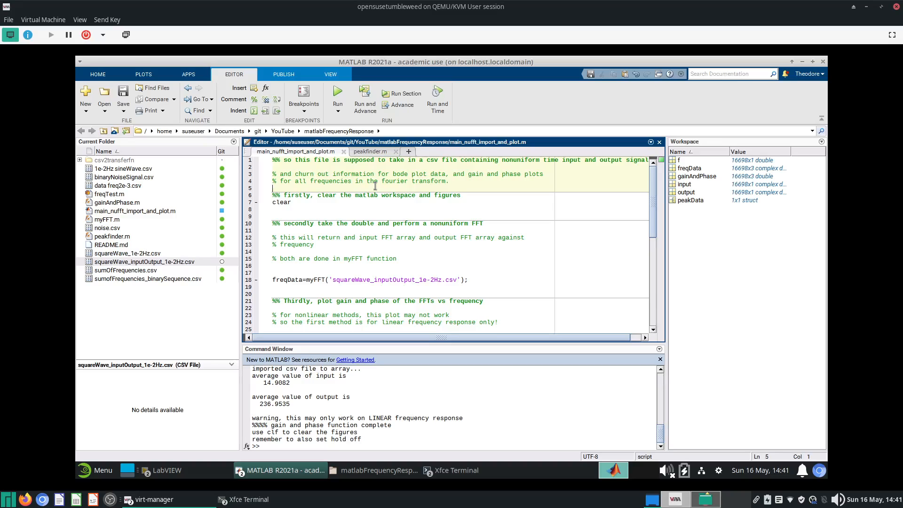
{"action": "left_click_drag", "start_coordinate": [411, 209], "coordinate": [415, 246]}
{"action": "left_click", "coordinate": [415, 246]}
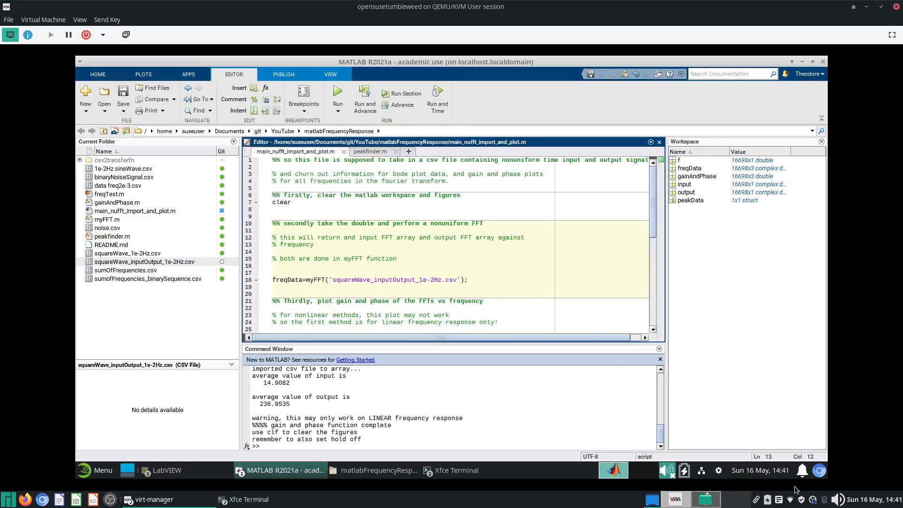
{"action": "left_click", "coordinate": [814, 501]}
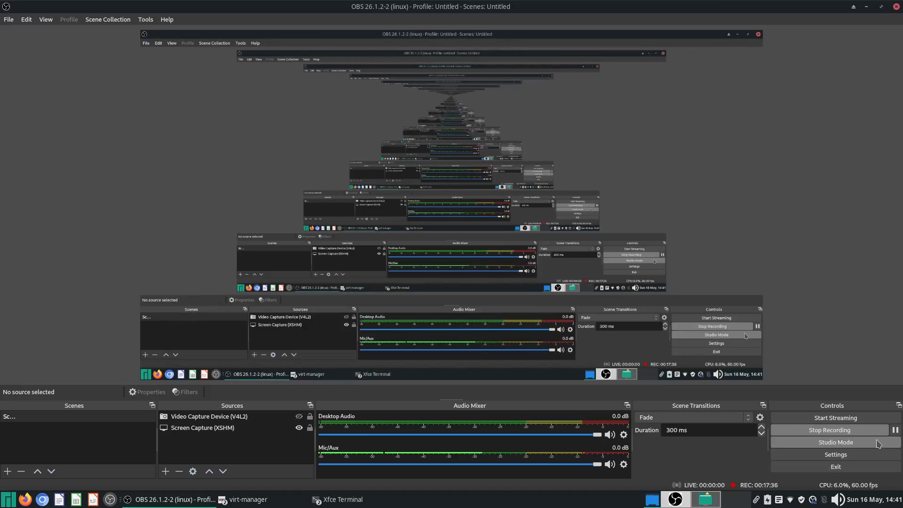